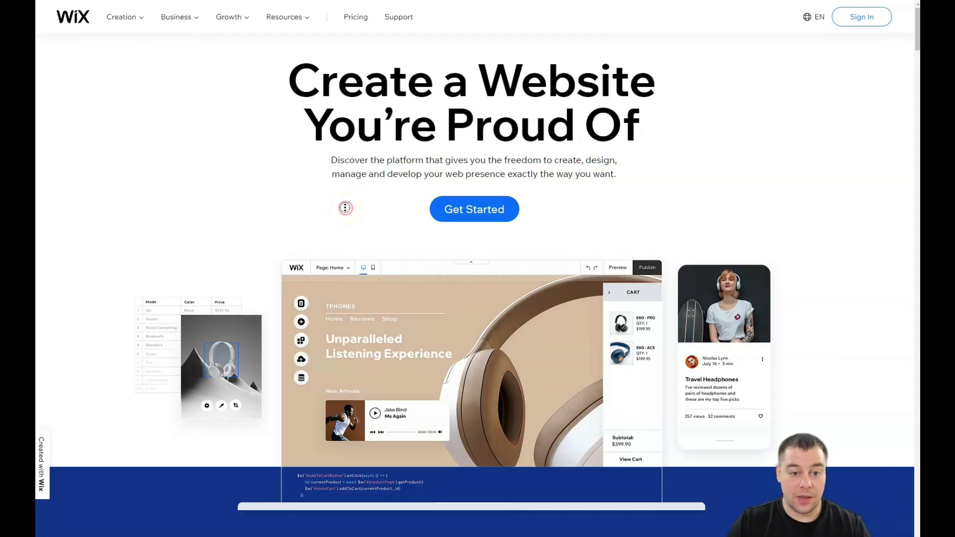
# Scroll down and back up through the Wix landing page to look over its content
pyautogui.scroll(-2, 345, 214)
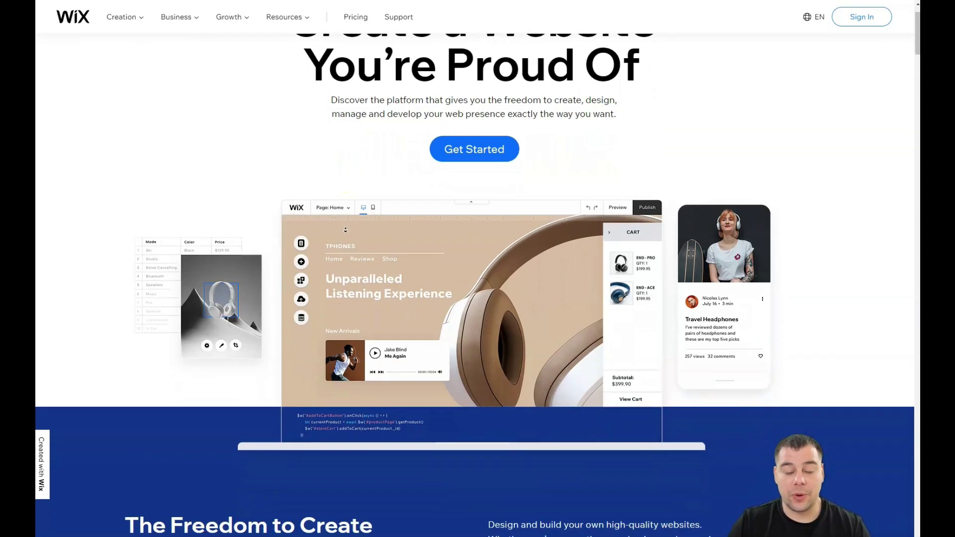
pyautogui.scroll(-4, 346, 232)
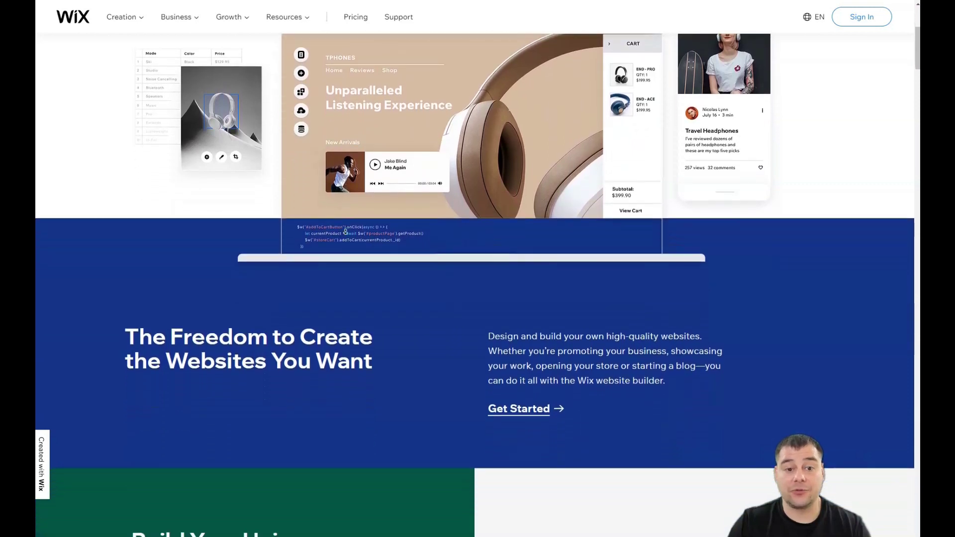
pyautogui.scroll(-4, 346, 231)
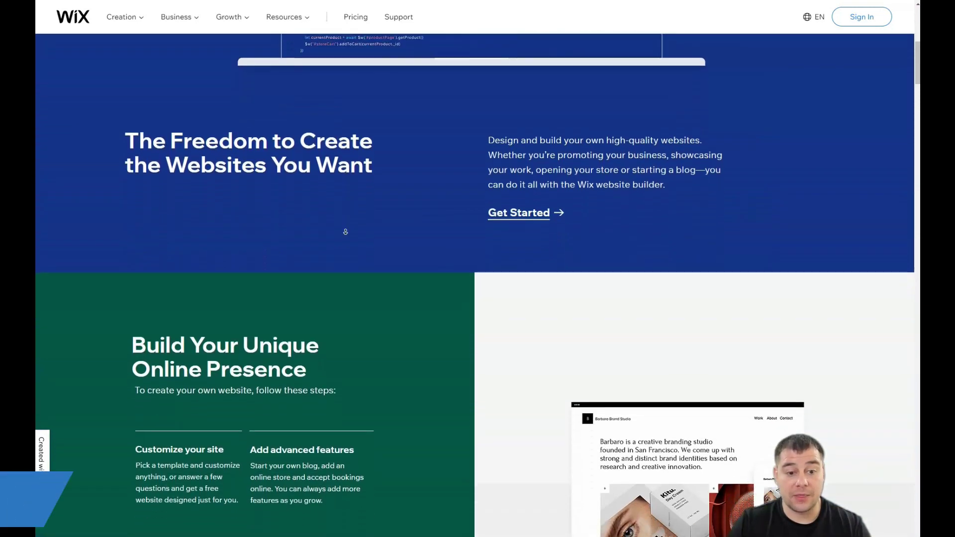
pyautogui.scroll(-4, 345, 232)
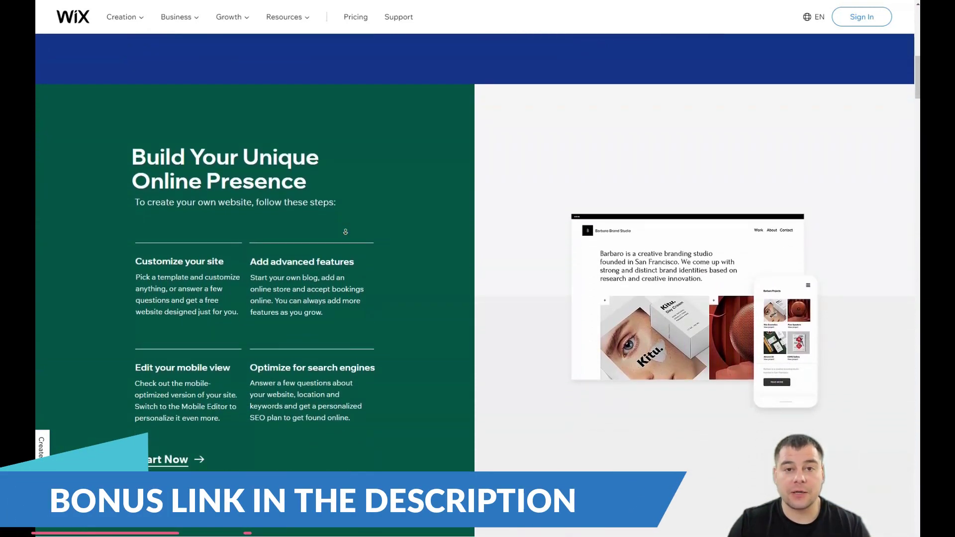
pyautogui.click(353, 233)
pyautogui.scroll(-12, 353, 232)
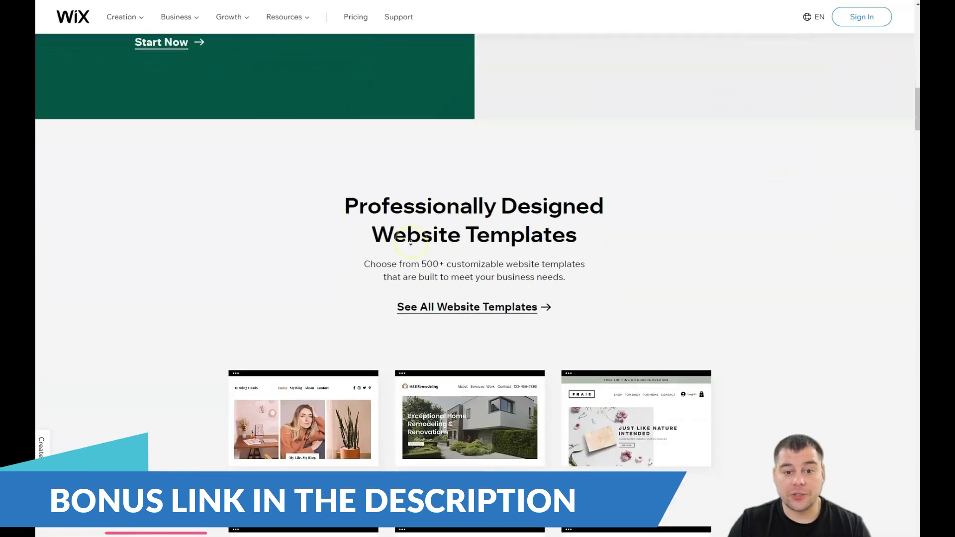
pyautogui.scroll(-6, 411, 242)
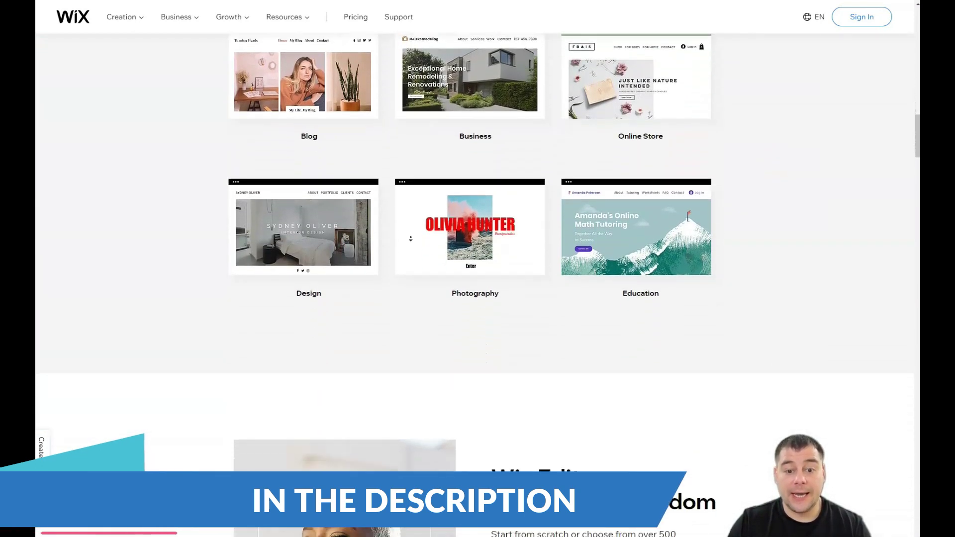
pyautogui.scroll(-6, 412, 240)
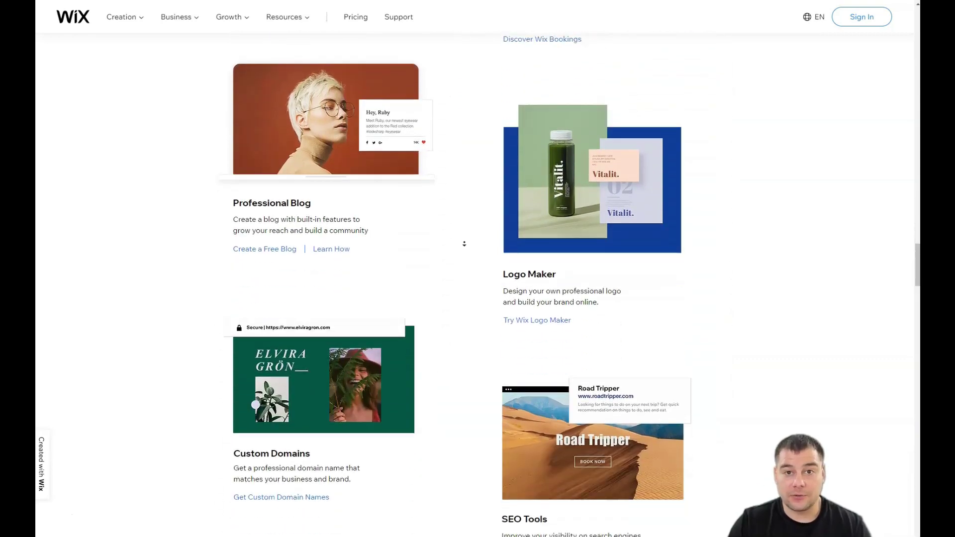
pyautogui.scroll(-9, 464, 244)
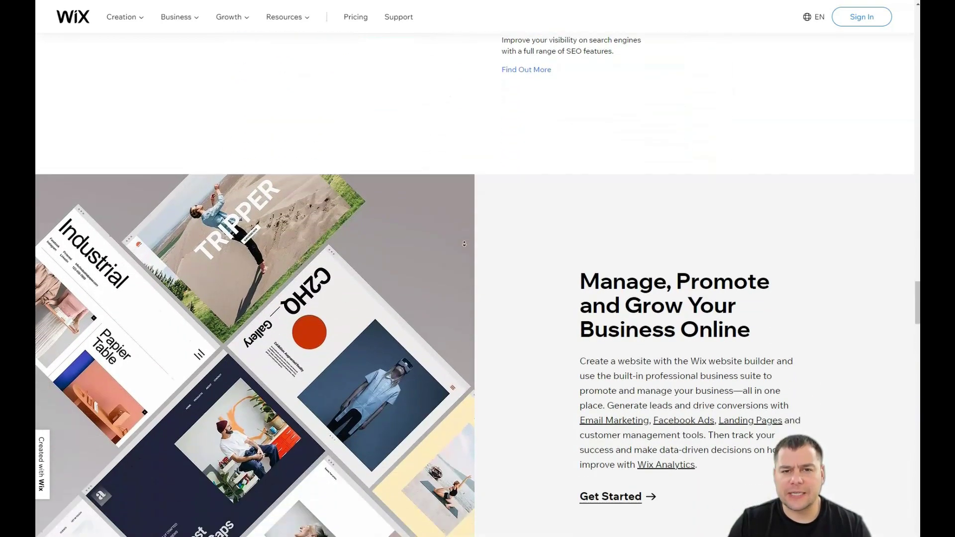
pyautogui.scroll(-8, 464, 241)
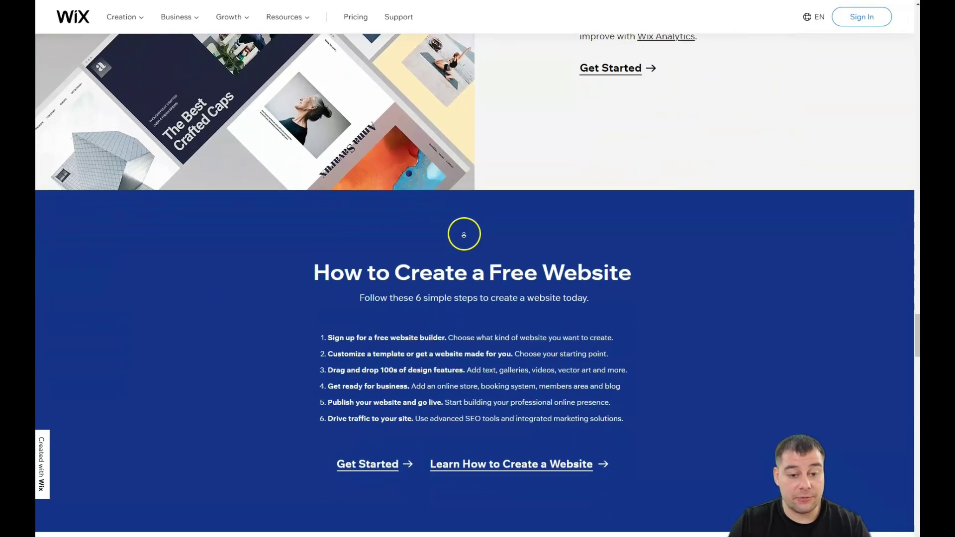
pyautogui.scroll(-6, 464, 235)
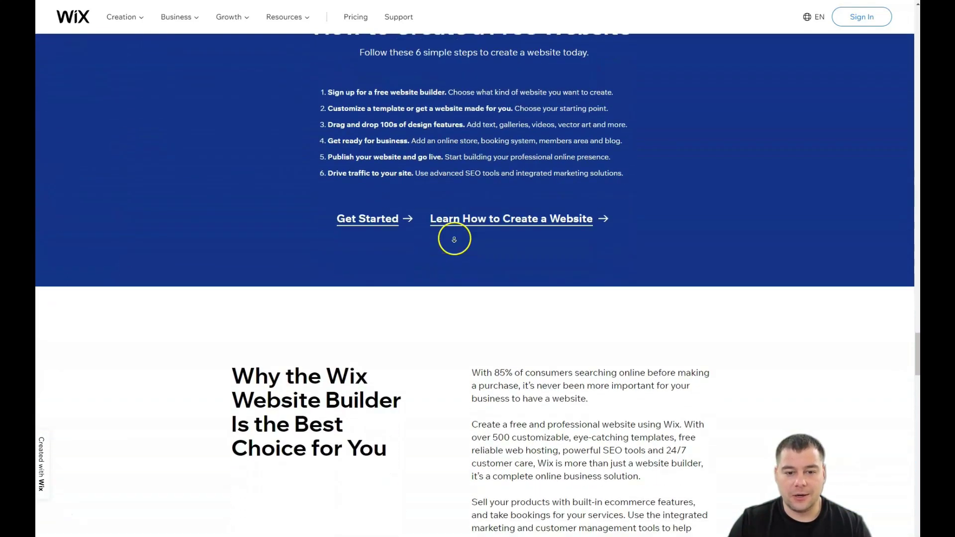
pyautogui.scroll(-6, 454, 242)
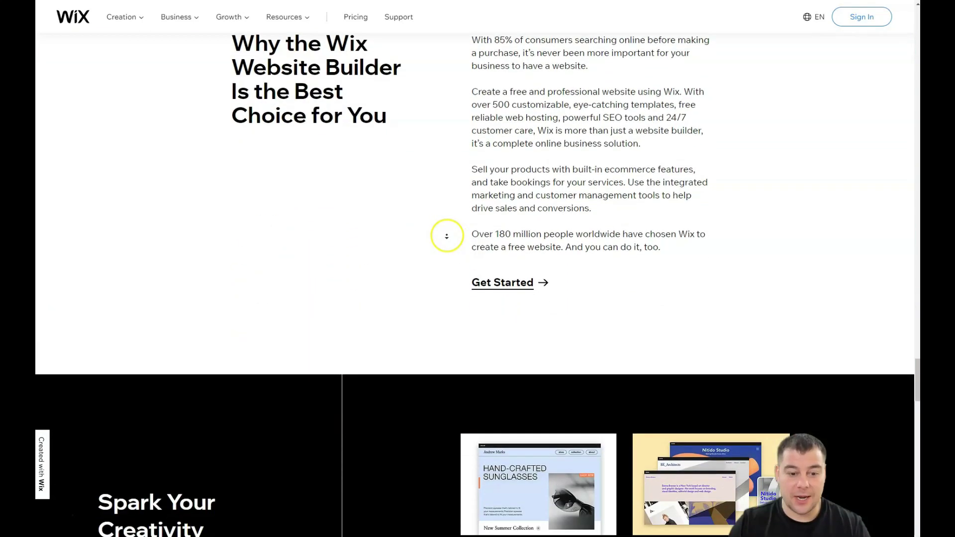
pyautogui.scroll(-5, 447, 235)
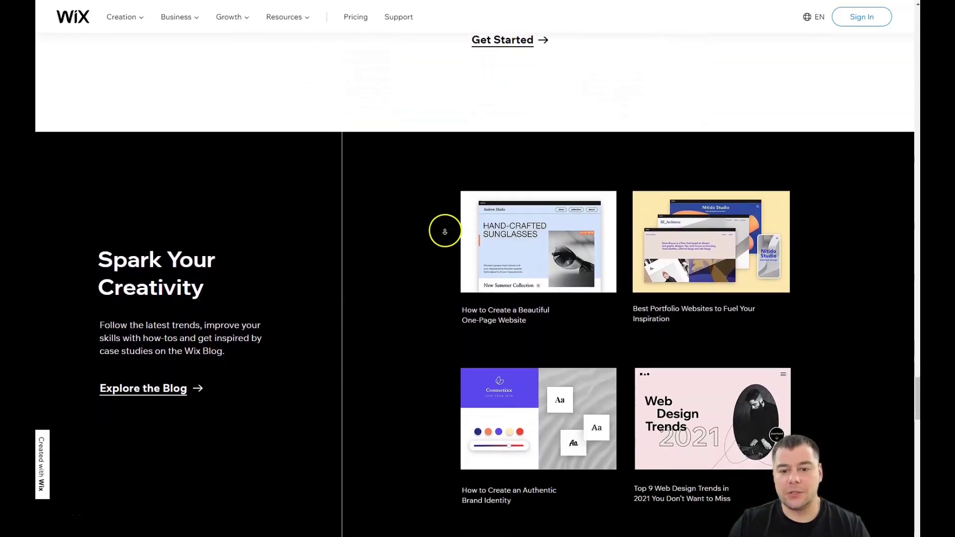
pyautogui.scroll(-9, 441, 234)
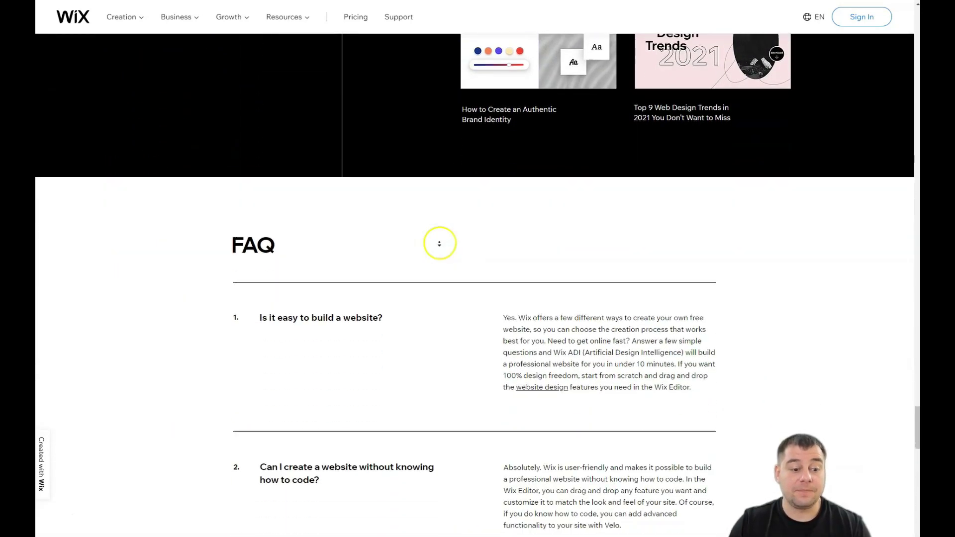
pyautogui.scroll(-3, 439, 244)
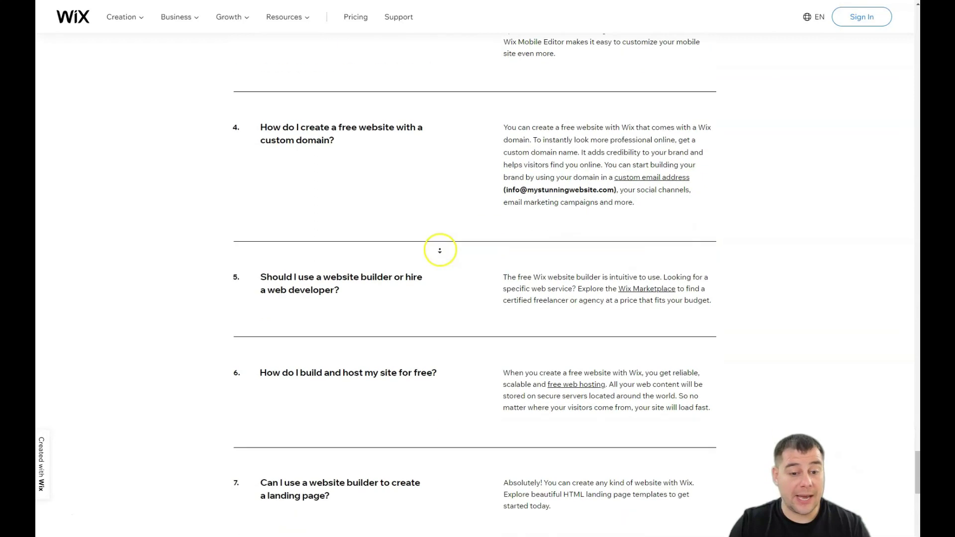
pyautogui.scroll(-5, 439, 249)
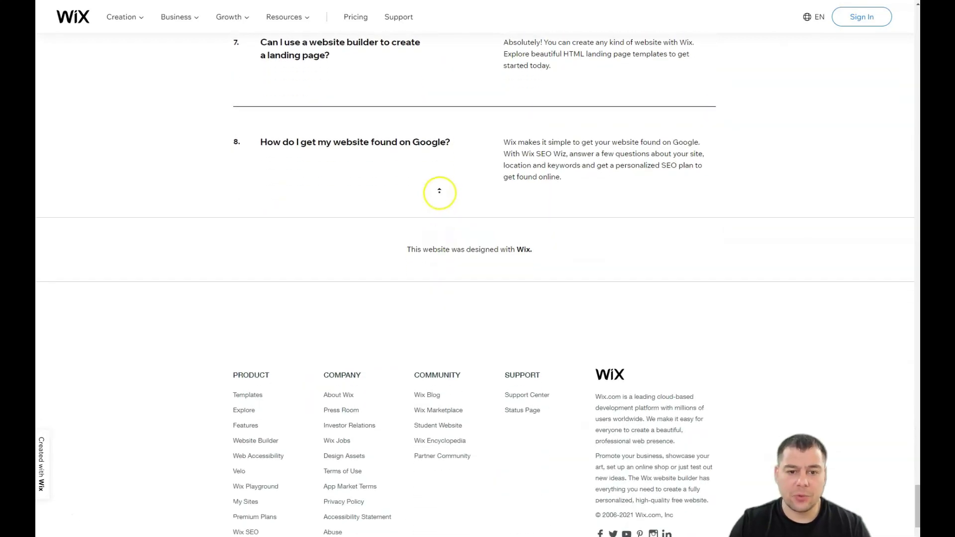
pyautogui.scroll(6, 442, 177)
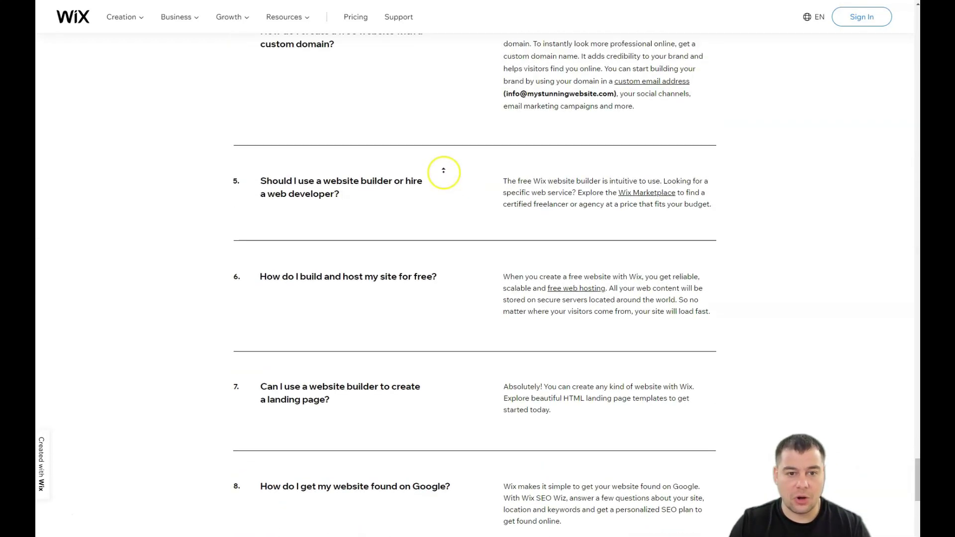
pyautogui.scroll(15, 444, 166)
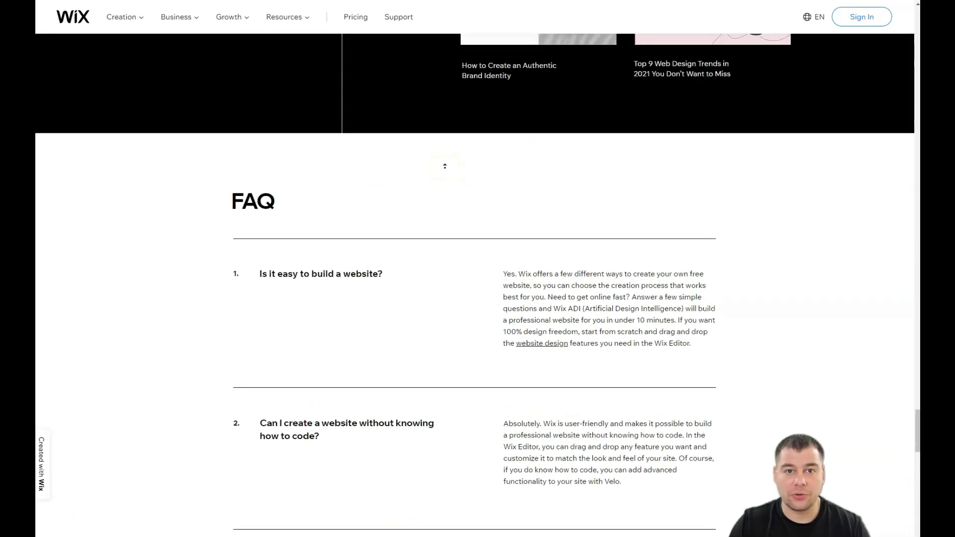
pyautogui.scroll(12, 444, 166)
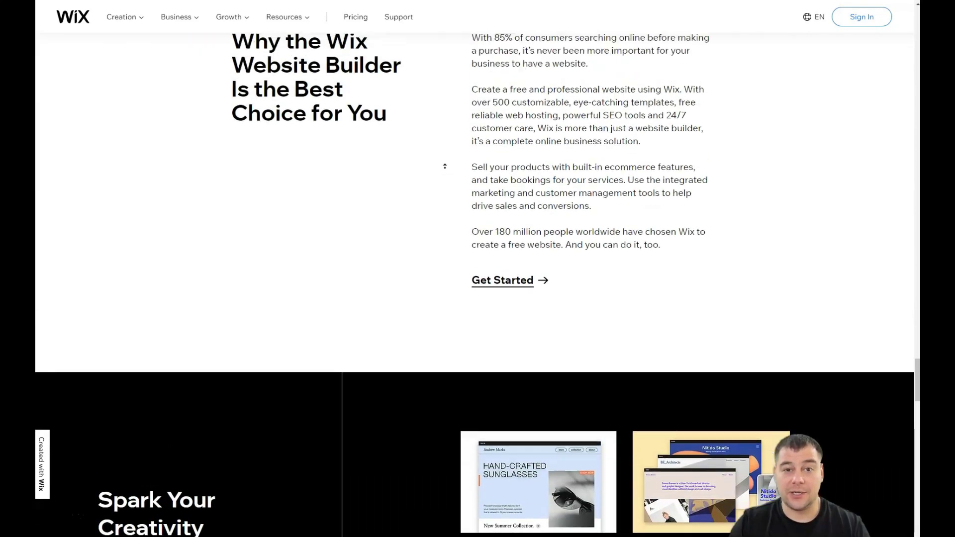
pyautogui.scroll(17, 445, 166)
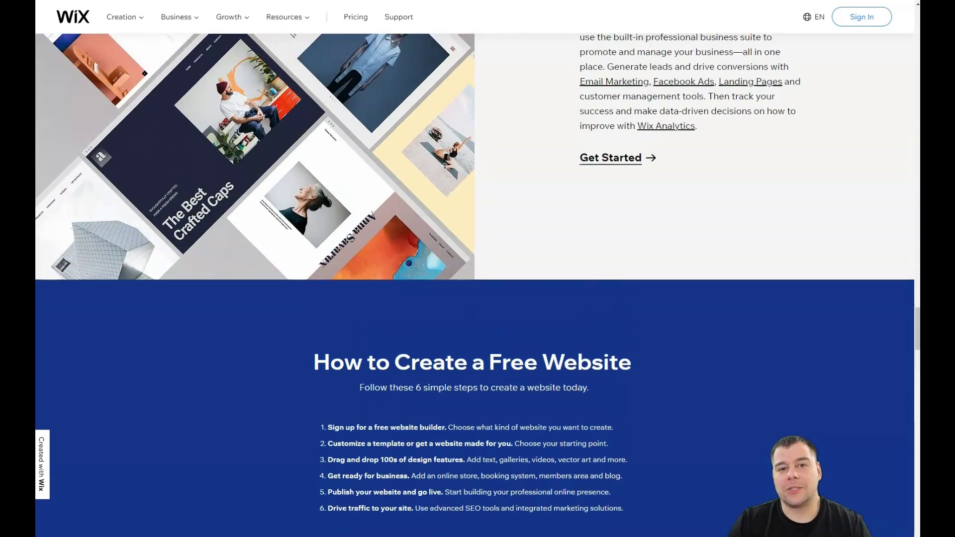
pyautogui.scroll(20, 449, 152)
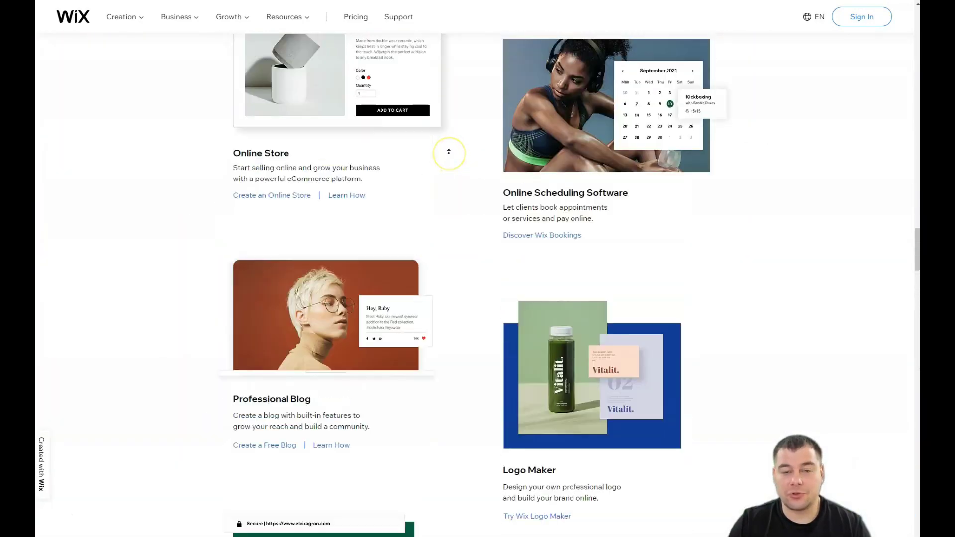
pyautogui.scroll(20, 449, 150)
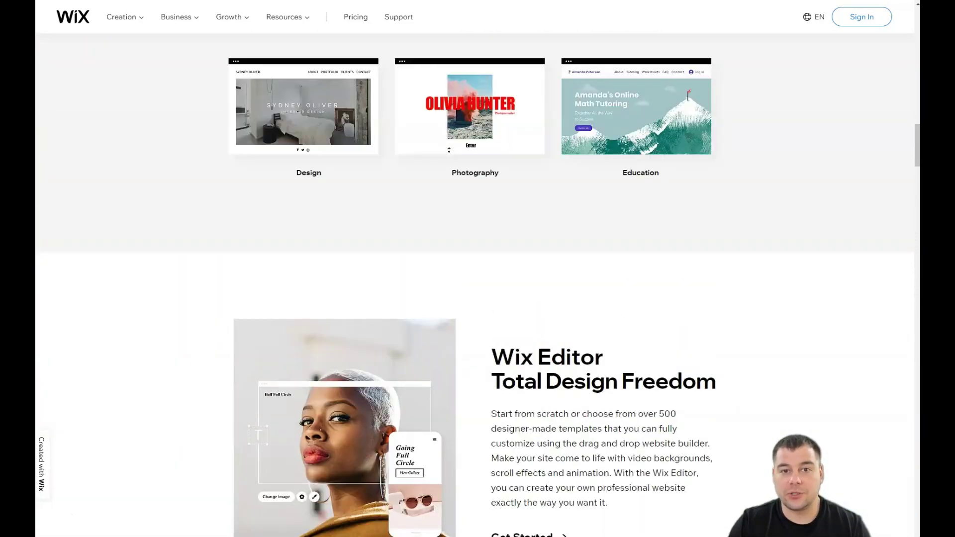
pyautogui.scroll(9, 449, 150)
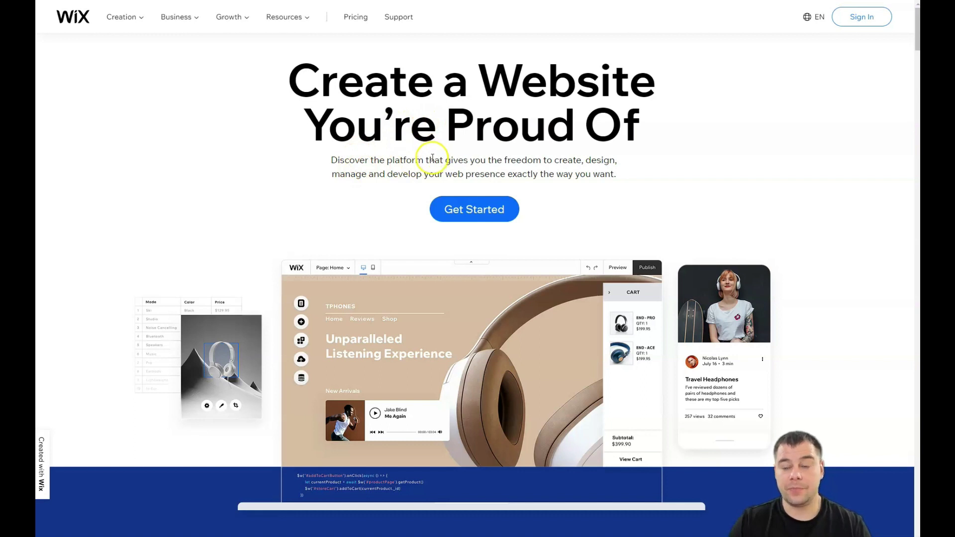
# Sign in, choose 'Other' as the website type, and start from a template in the Editor
pyautogui.click(859, 17)
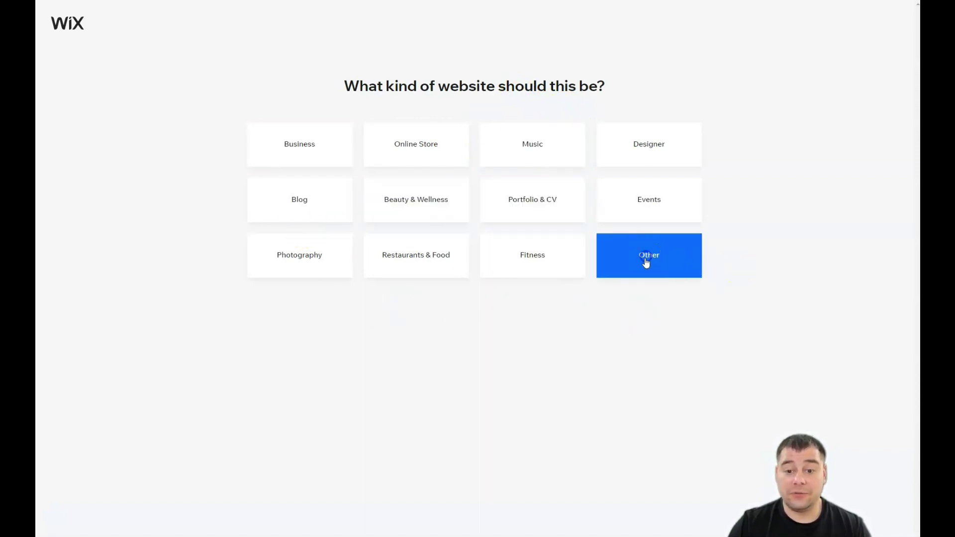
pyautogui.click(654, 275)
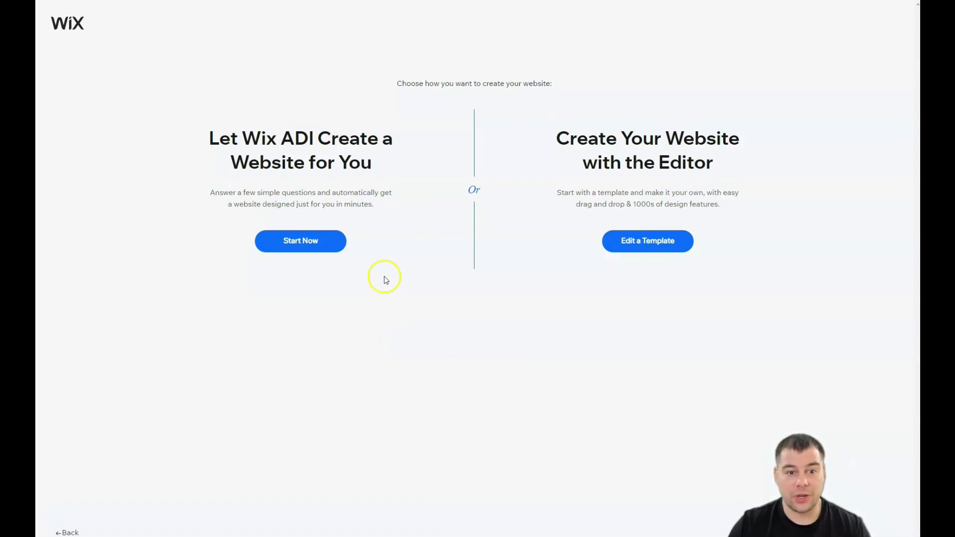
pyautogui.click(622, 250)
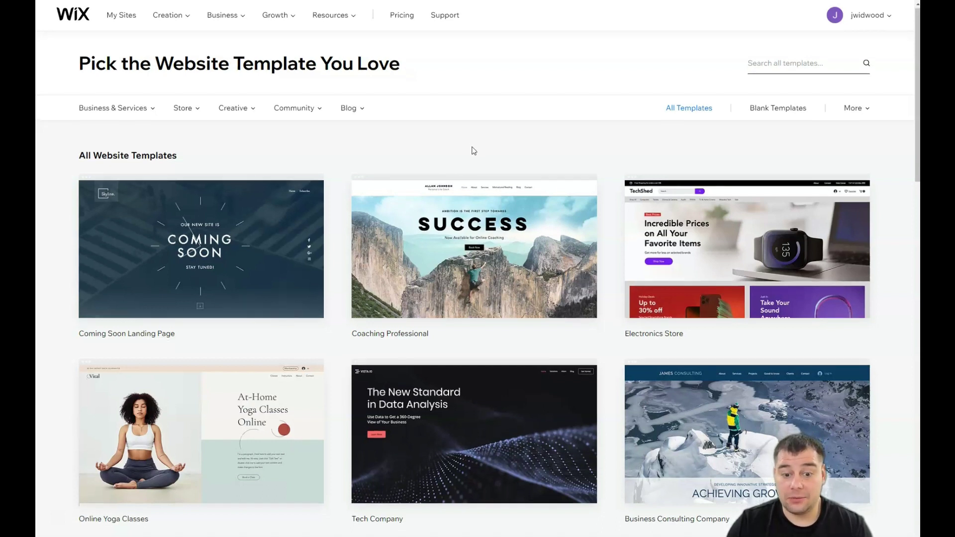
# Look over the template category menus and open the Community categories
pyautogui.scroll(-9, 473, 151)
pyautogui.scroll(9, 473, 151)
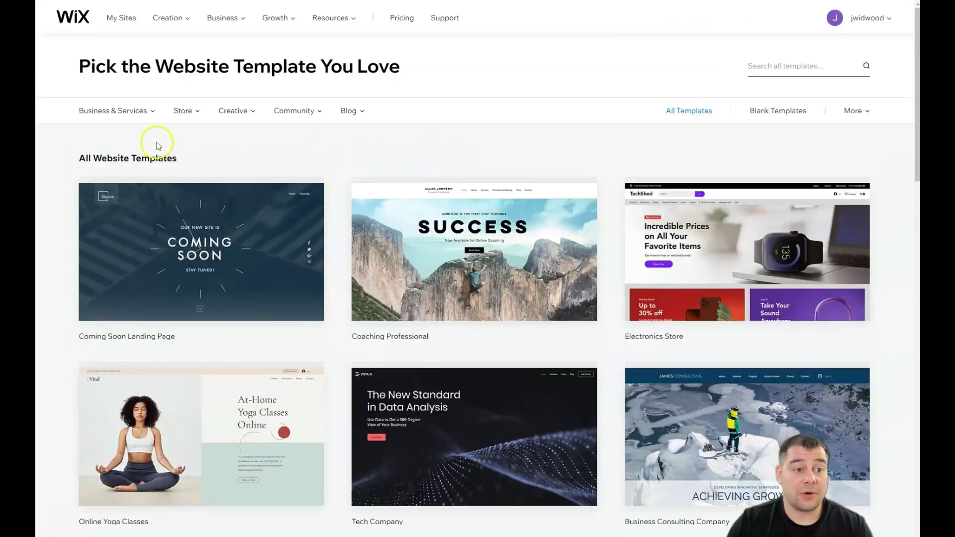
pyautogui.moveTo(154, 116)
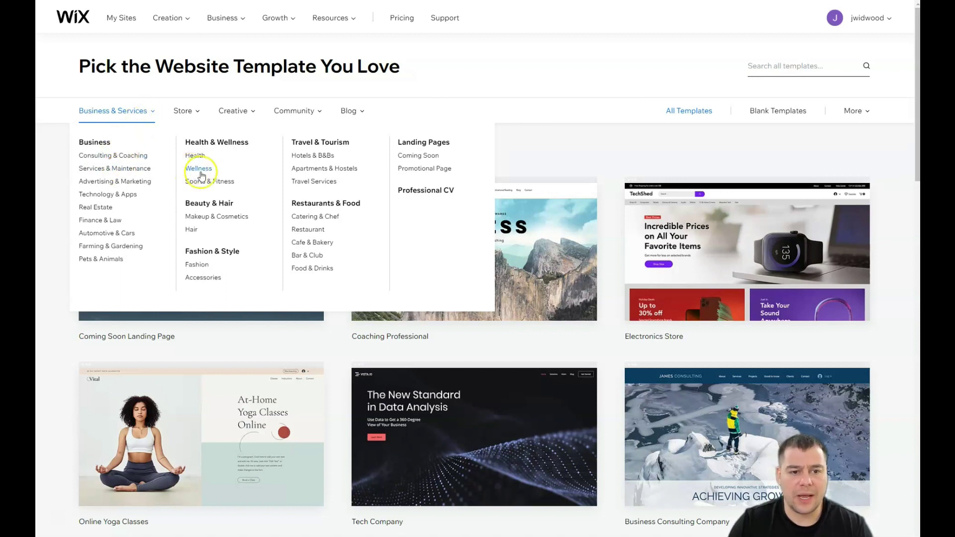
pyautogui.moveTo(192, 117)
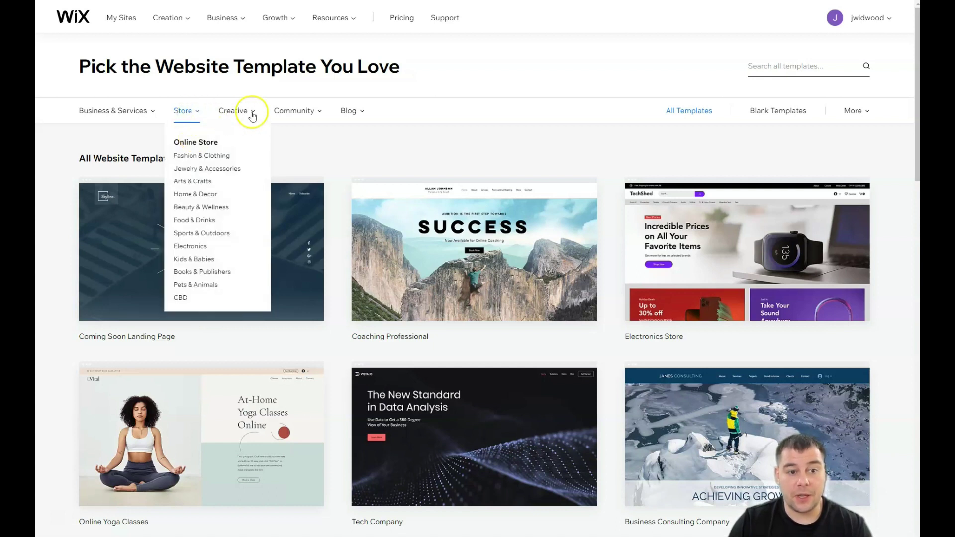
pyautogui.moveTo(242, 117)
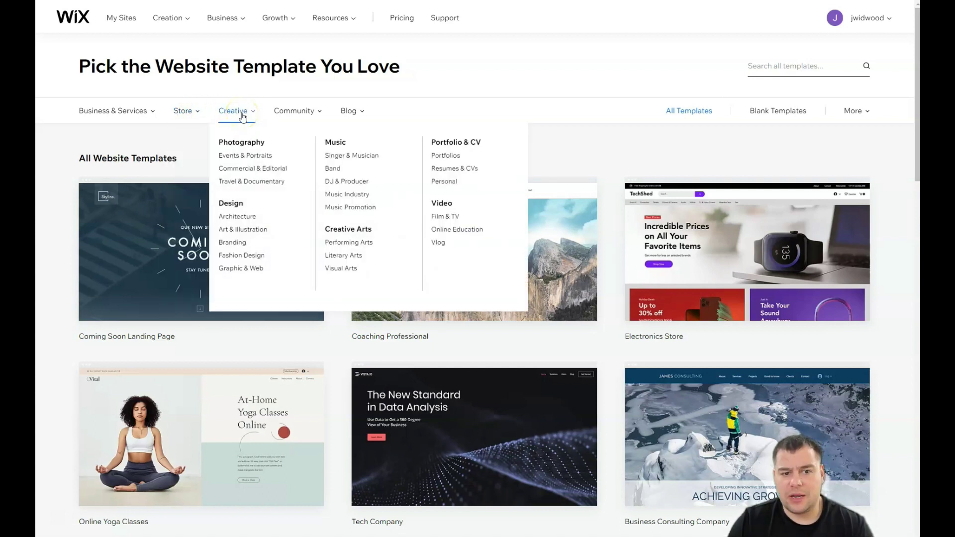
pyautogui.click(313, 117)
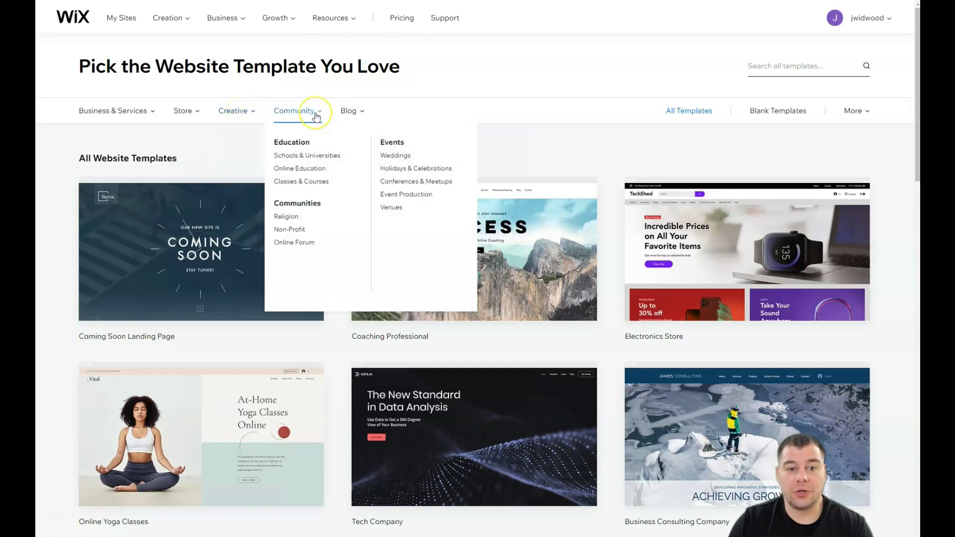
pyautogui.moveTo(357, 116)
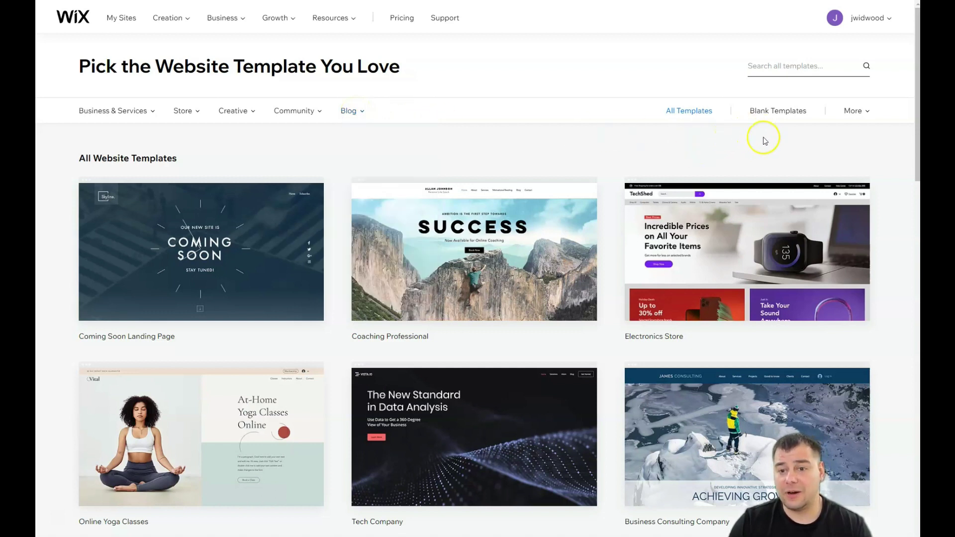
# Filter the gallery to Blank Templates, then go back to All Templates
pyautogui.click(771, 115)
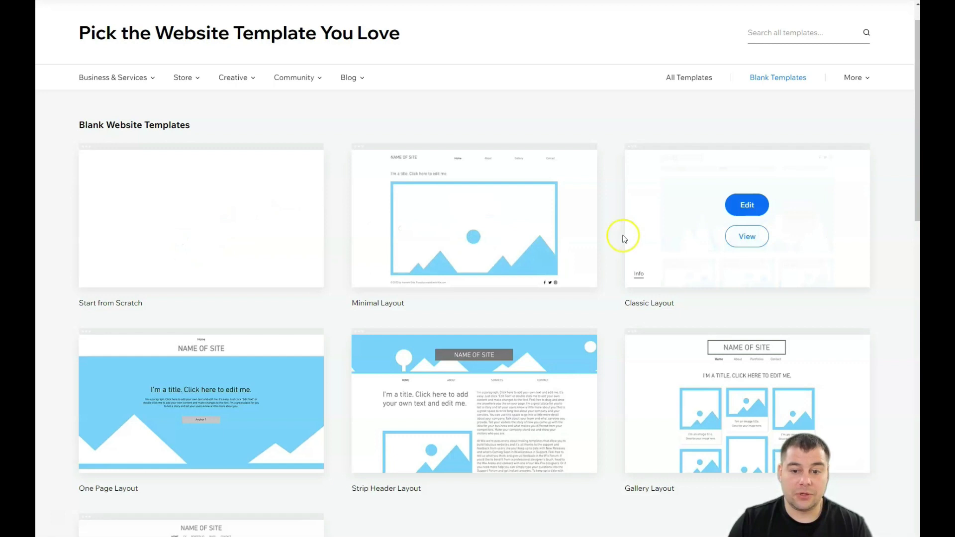
pyautogui.scroll(-2, 305, 324)
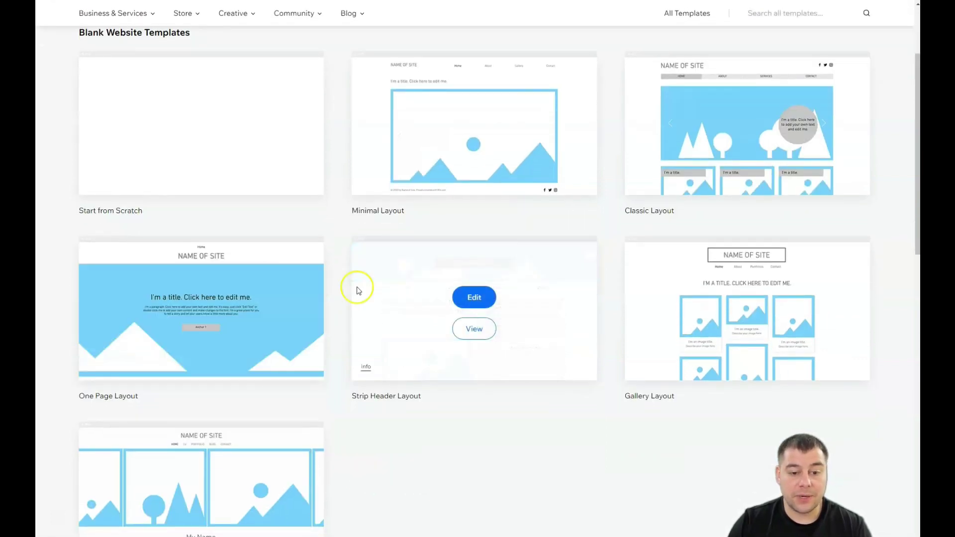
pyautogui.scroll(3, 533, 316)
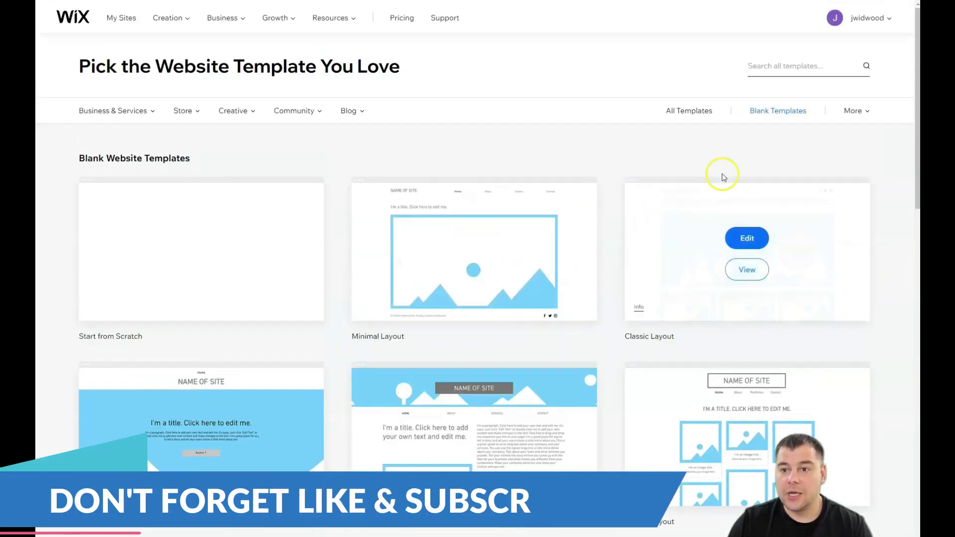
pyautogui.click(689, 110)
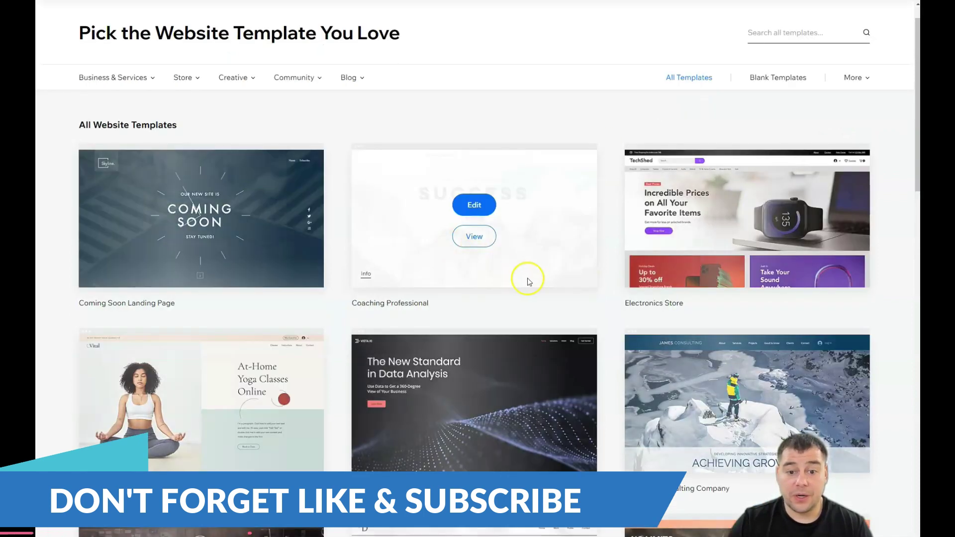
# Page through the templates to pages 5, 7 and 9 to reach Architecture Firm
pyautogui.scroll(-5, 530, 283)
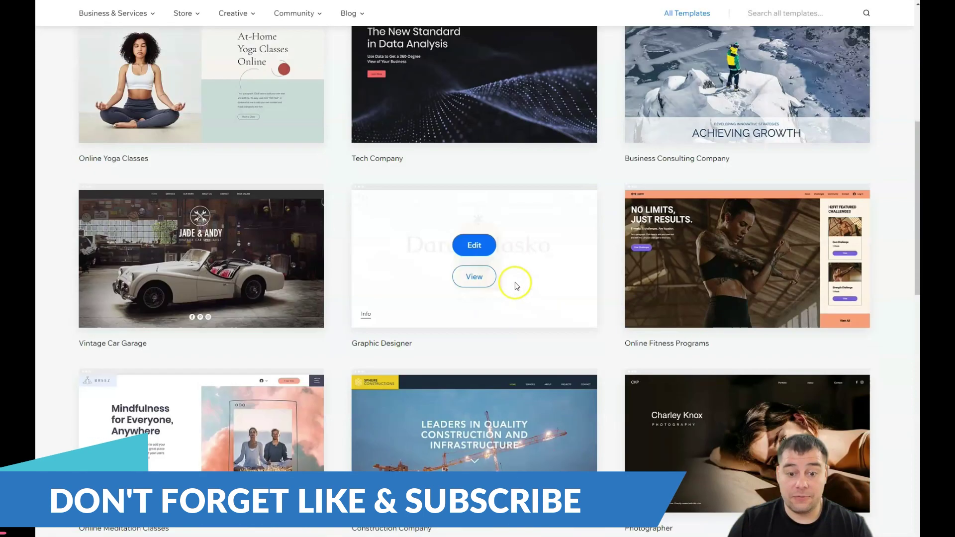
pyautogui.scroll(-3, 515, 285)
pyautogui.click(491, 421)
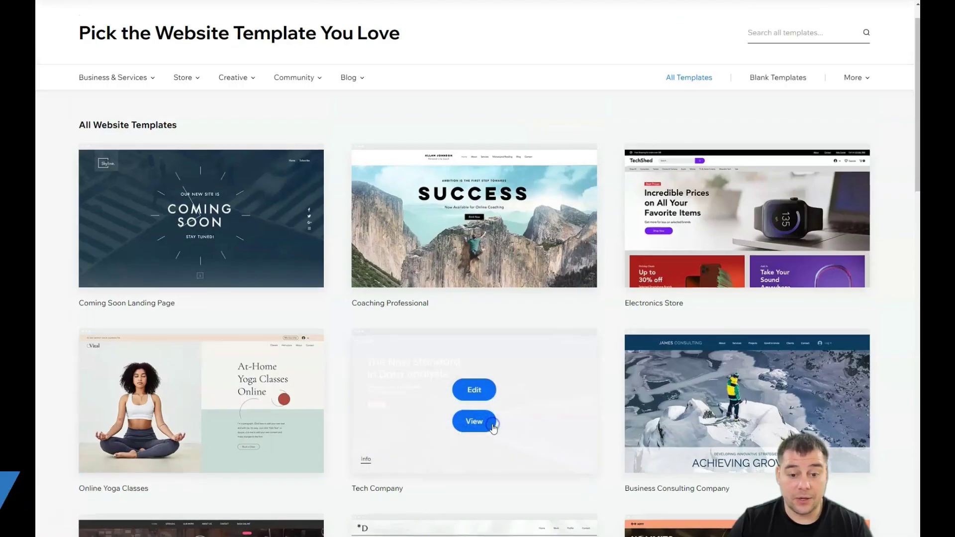
pyautogui.scroll(-5, 542, 368)
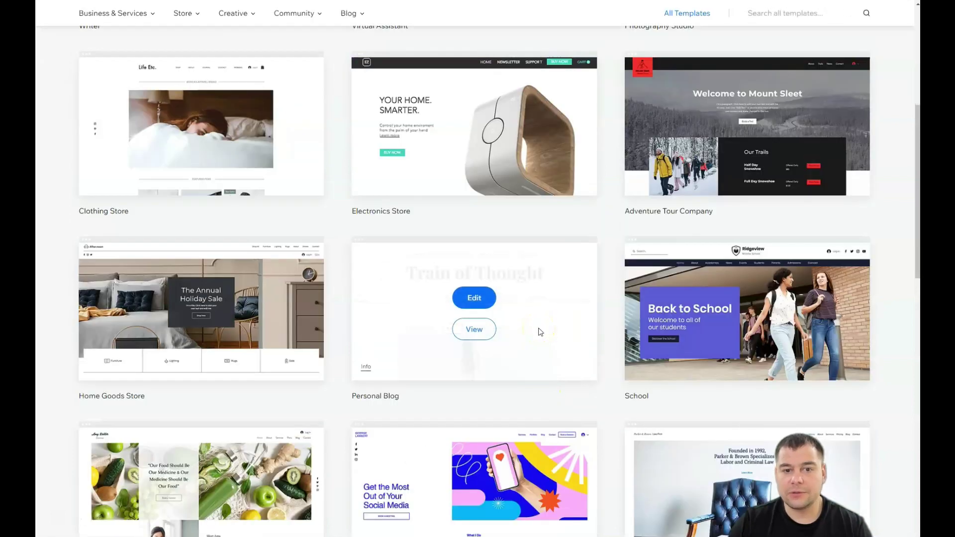
pyautogui.scroll(-4, 541, 331)
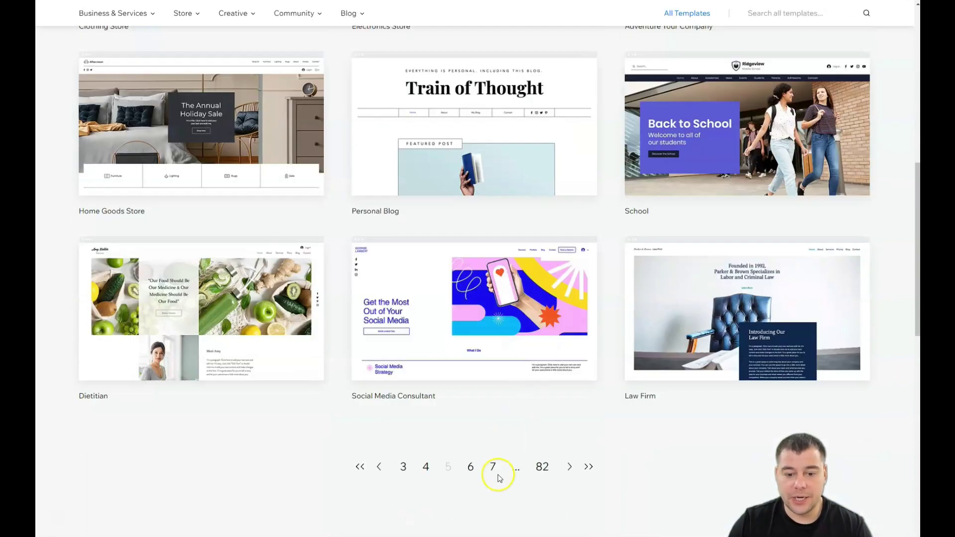
pyautogui.click(494, 468)
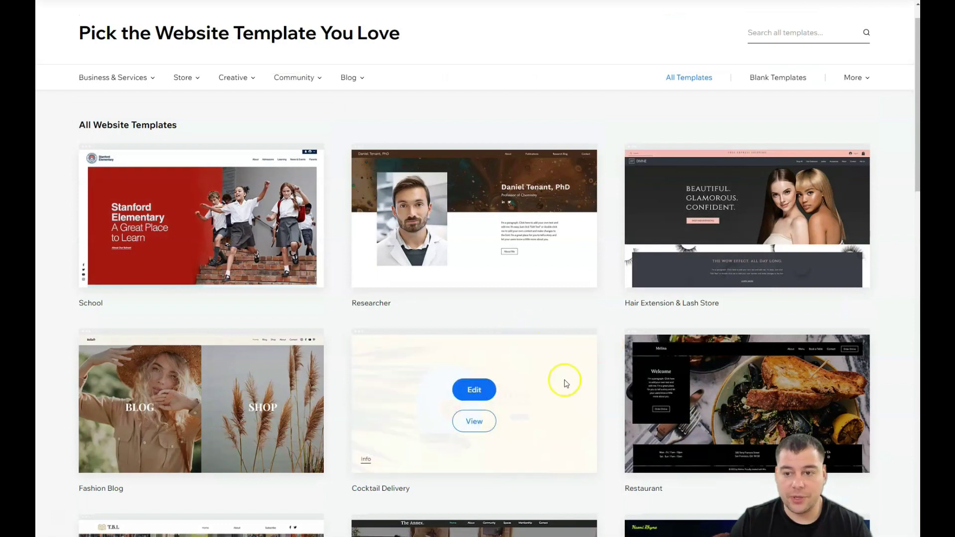
pyautogui.scroll(-5, 557, 365)
pyautogui.scroll(-3, 532, 300)
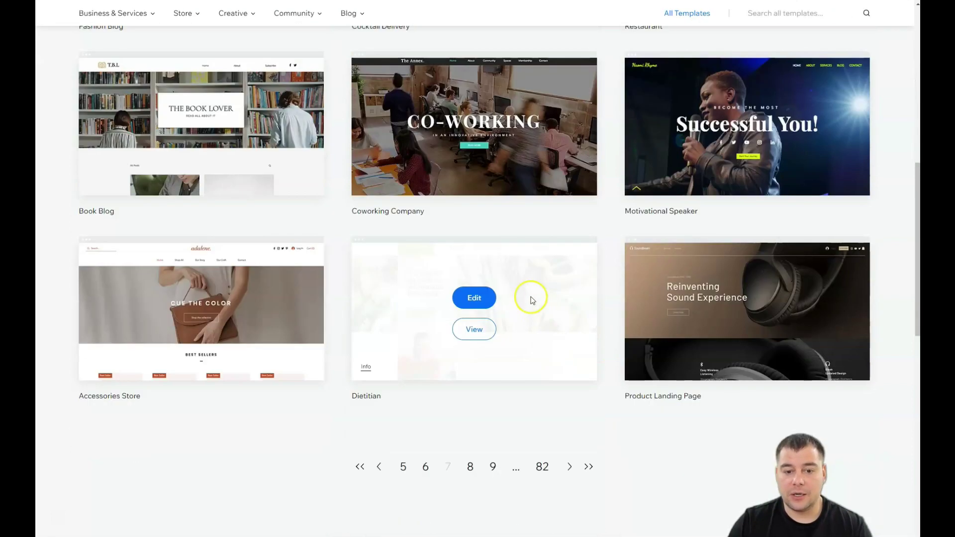
pyautogui.click(493, 469)
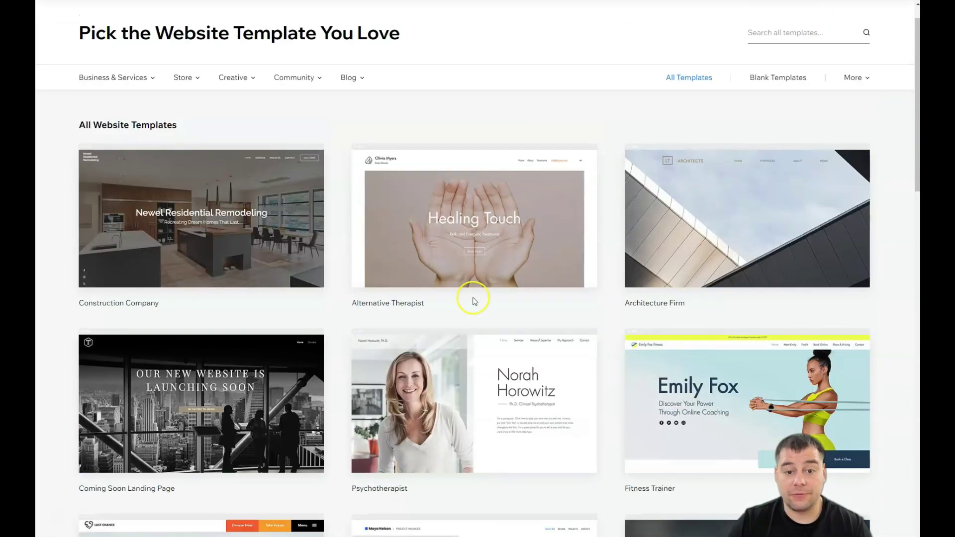
pyautogui.moveTo(477, 284)
pyautogui.moveTo(798, 226)
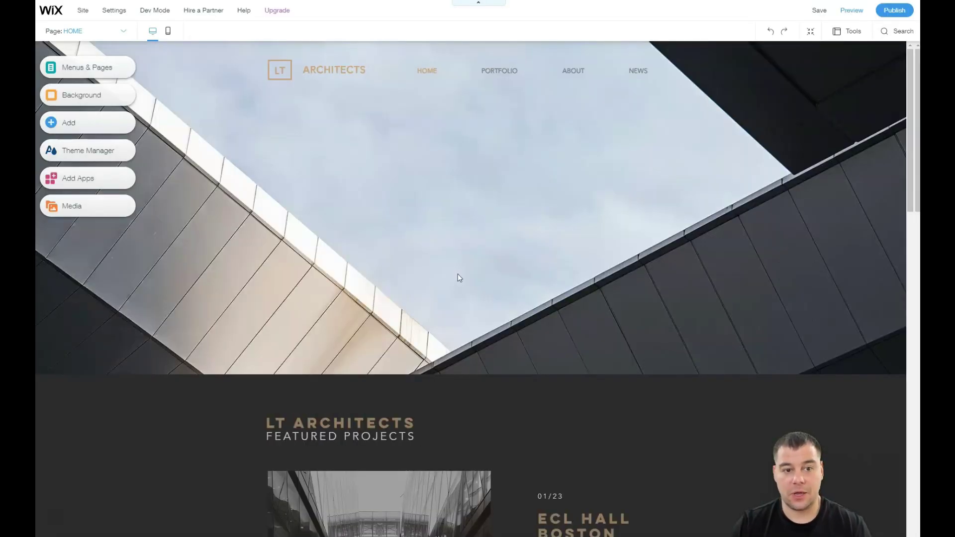
# Scroll through the LT Architects home page, hide the floating tools panel, and check the Site menu
pyautogui.click(455, 269)
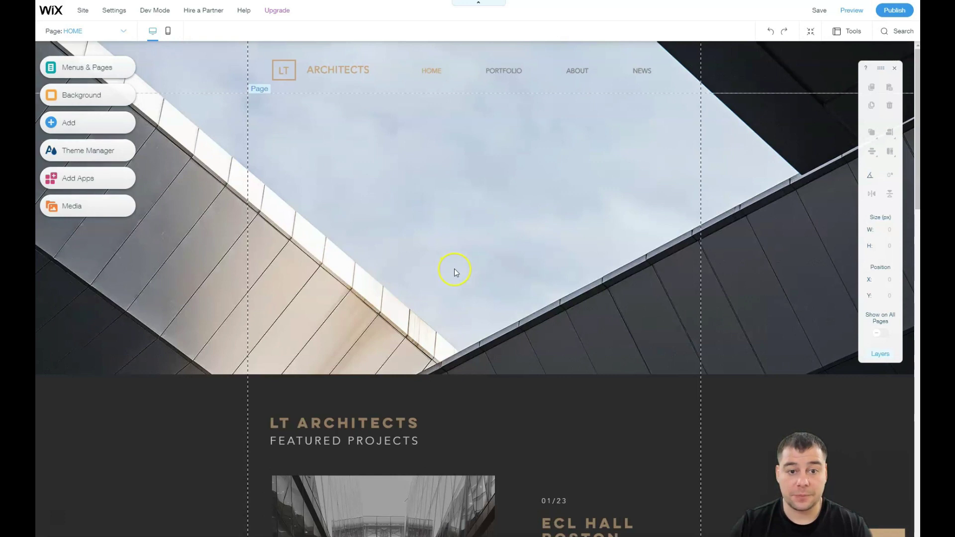
pyautogui.scroll(-10, 455, 269)
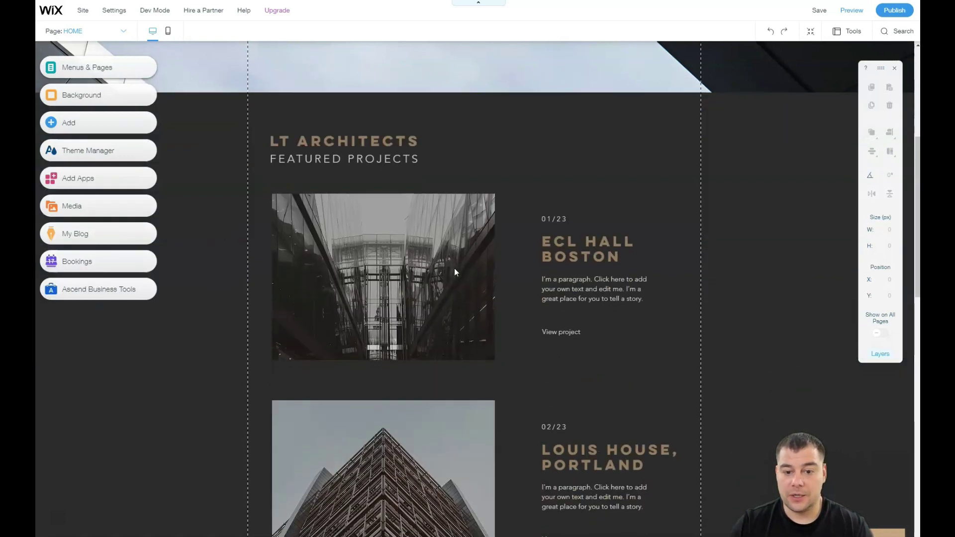
pyautogui.scroll(-10, 455, 271)
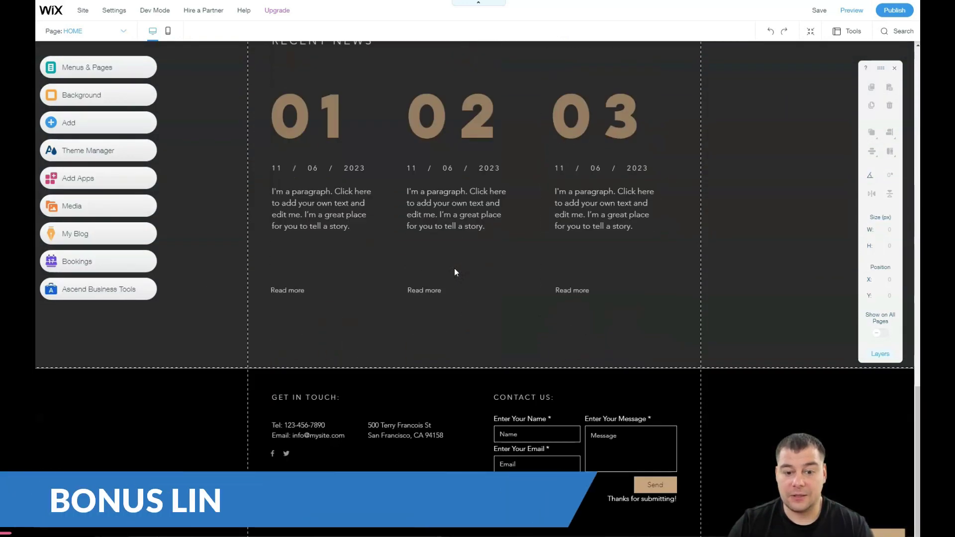
pyautogui.scroll(20, 455, 273)
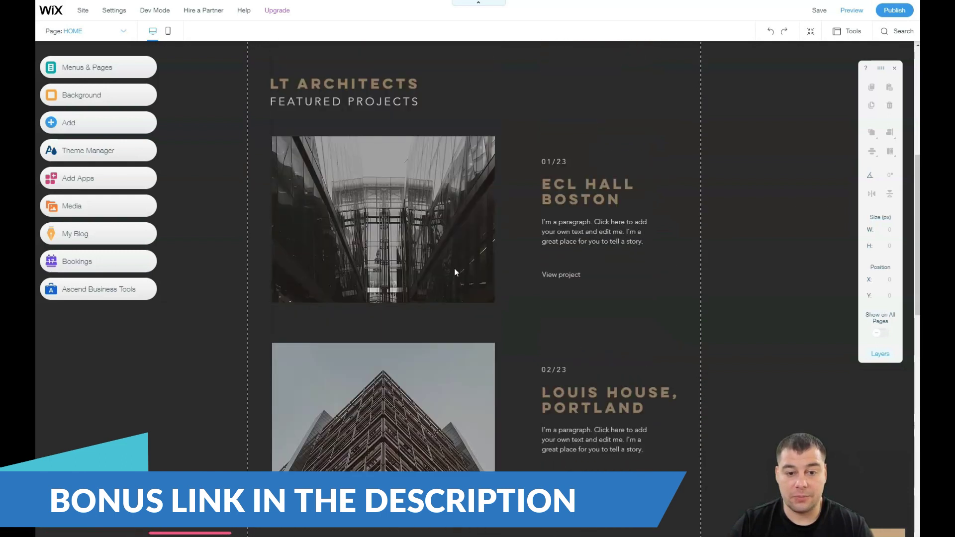
pyautogui.scroll(1, 455, 267)
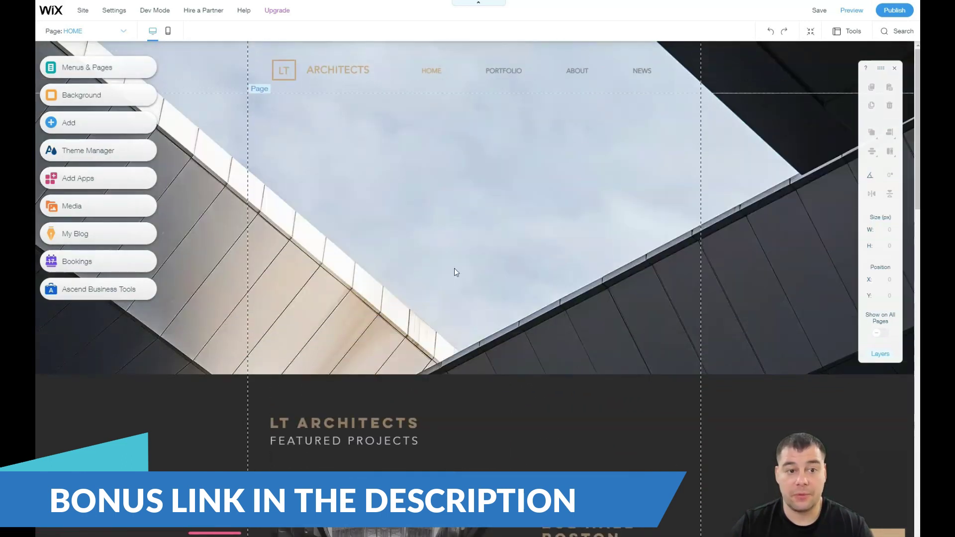
pyautogui.click(895, 70)
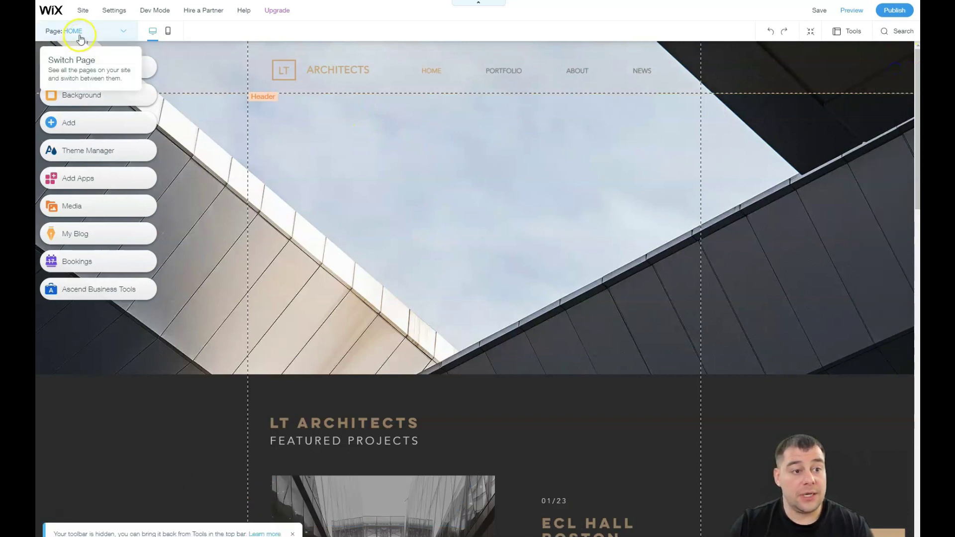
pyautogui.click(82, 12)
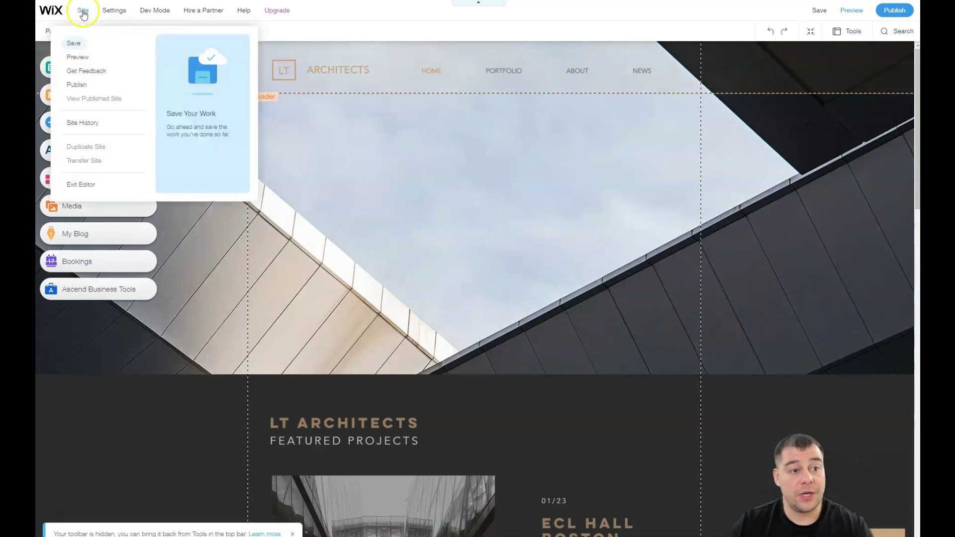
pyautogui.moveTo(110, 16)
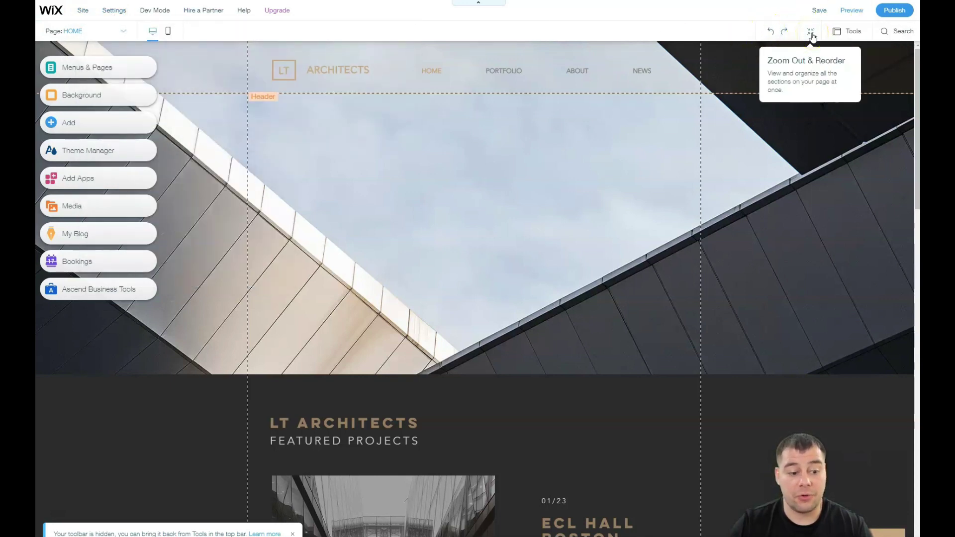
pyautogui.click(812, 33)
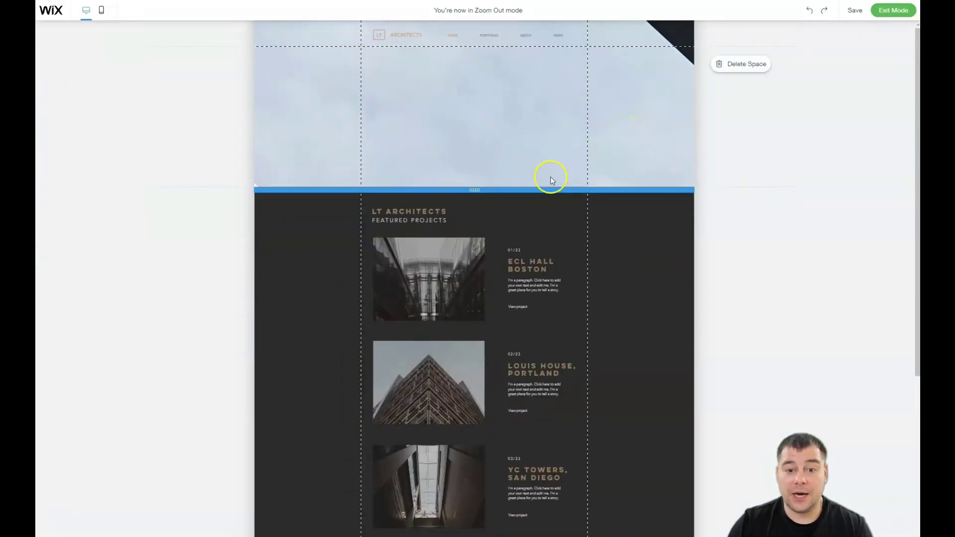
pyautogui.scroll(-3, 571, 146)
pyautogui.scroll(3, 571, 146)
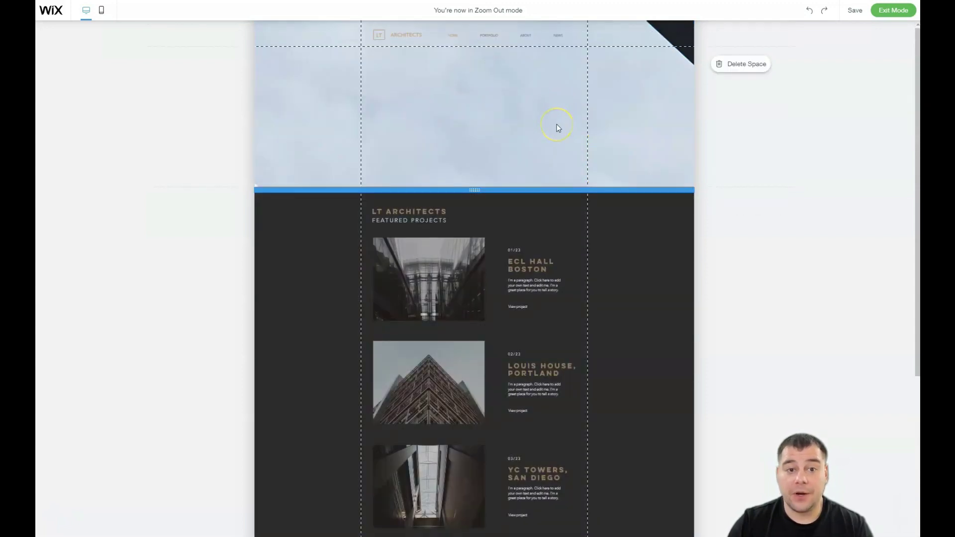
pyautogui.scroll(-5, 526, 111)
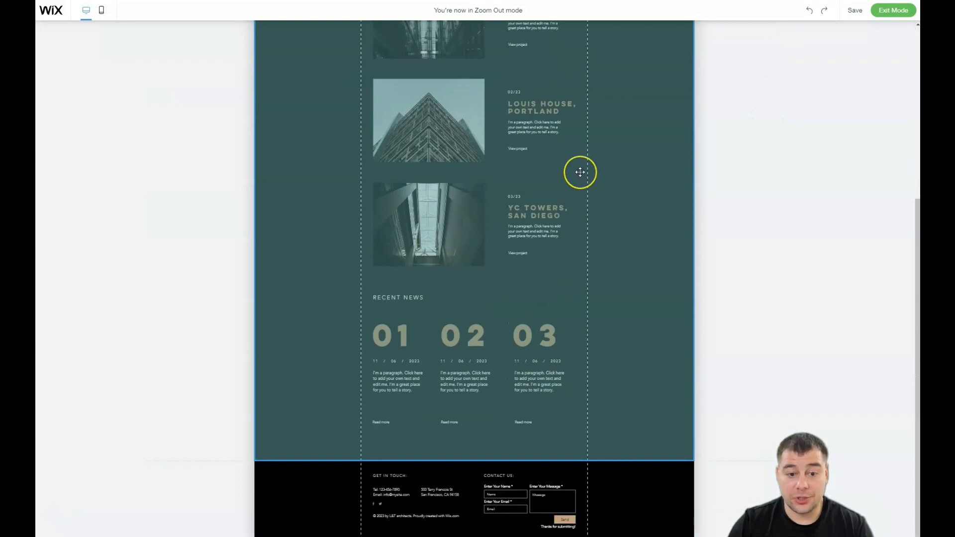
pyautogui.scroll(3, 578, 170)
pyautogui.scroll(-3, 580, 170)
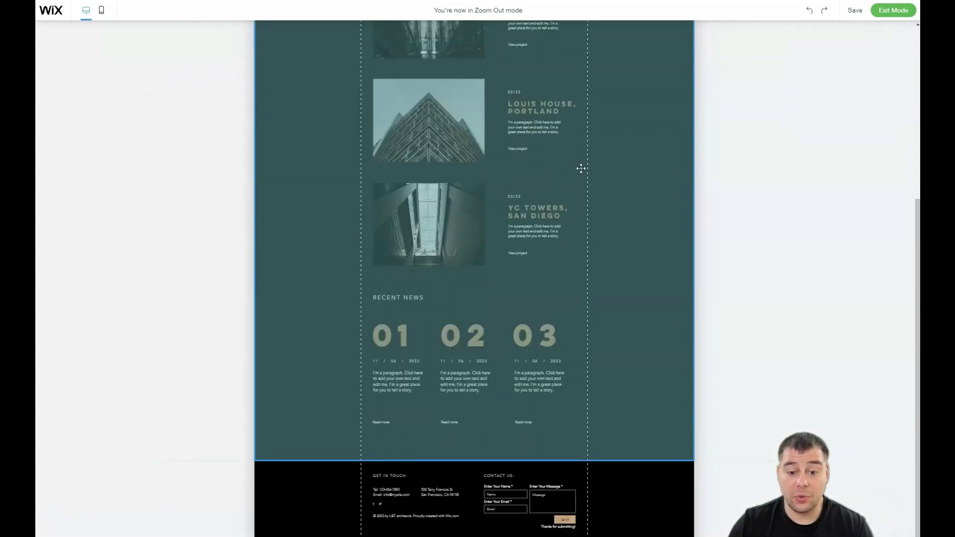
pyautogui.click(582, 188)
pyautogui.click(579, 76)
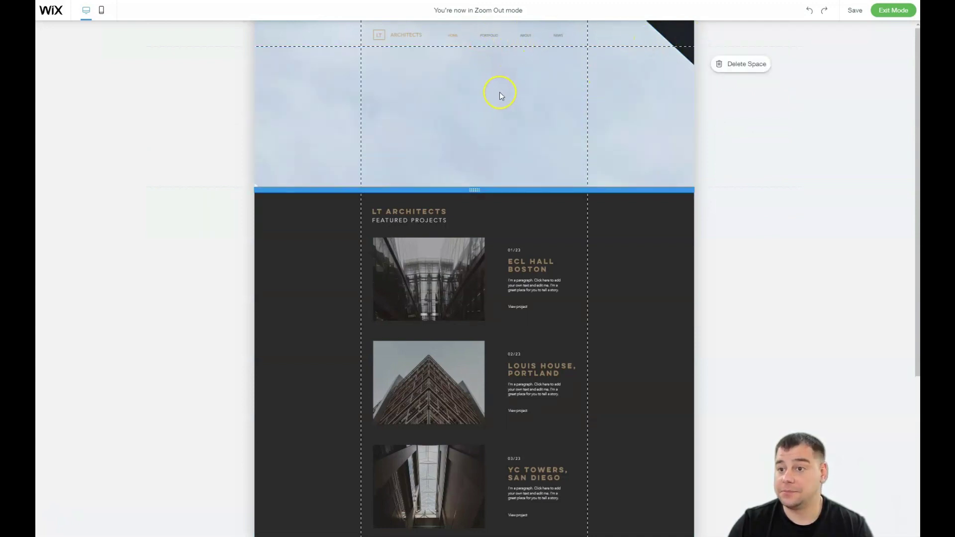
pyautogui.click(894, 10)
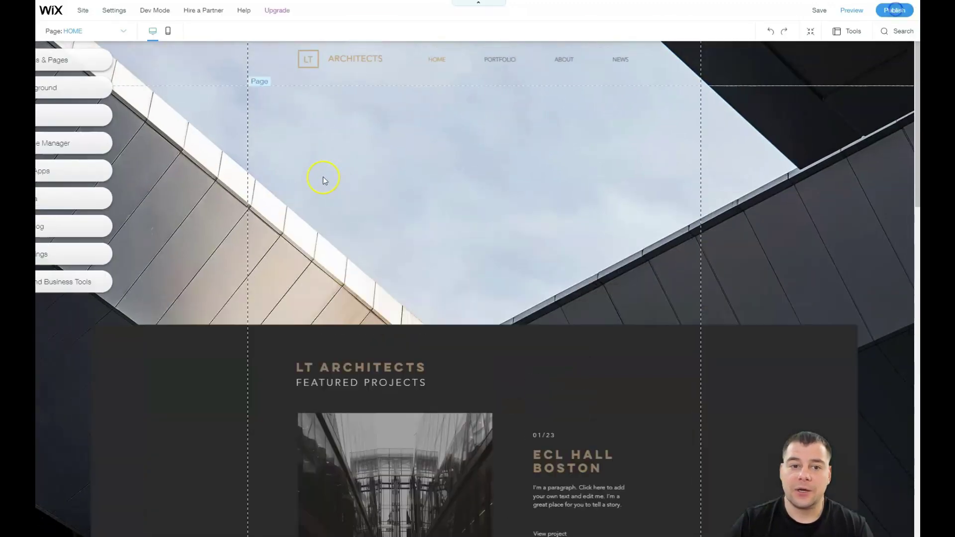
# In the Pages panel, bring up the '...' options menu for the HOME page
pyautogui.click(52, 68)
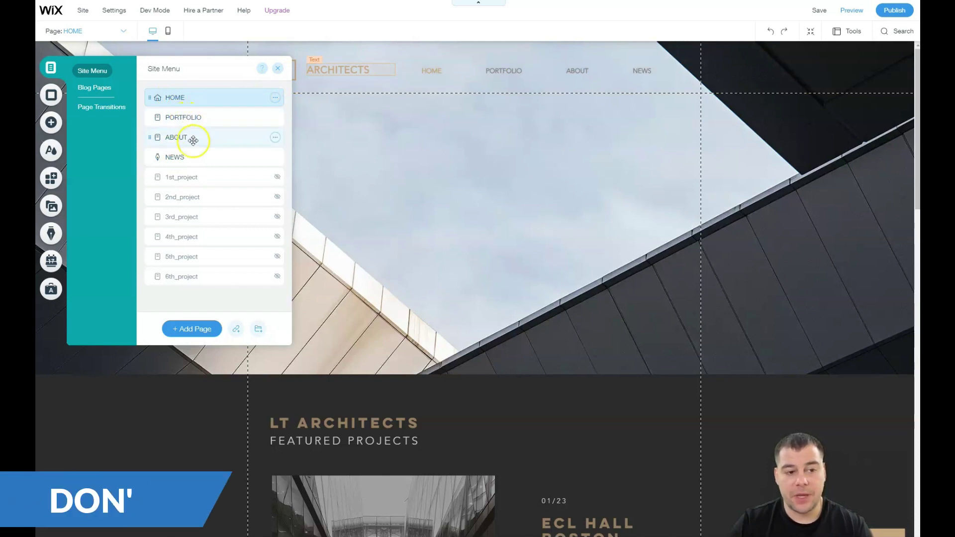
pyautogui.click(275, 276)
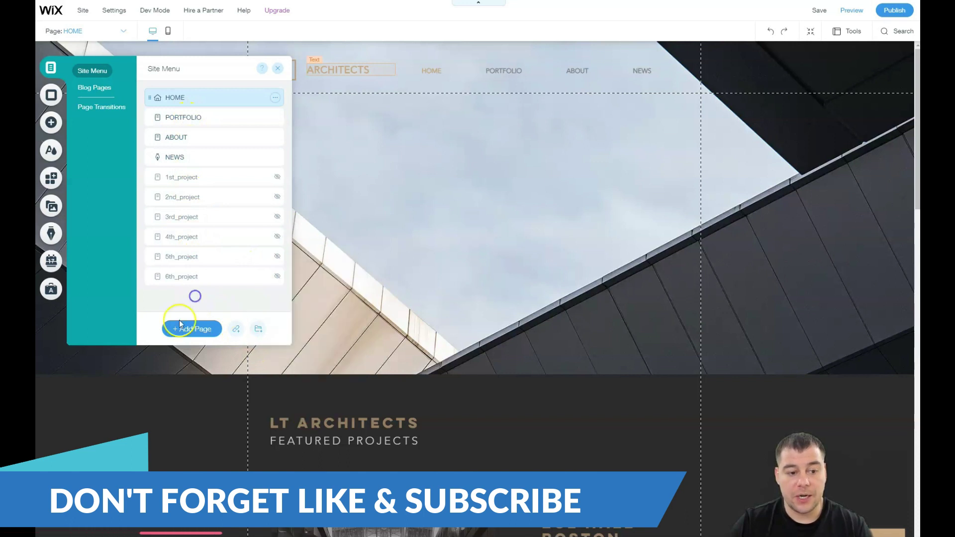
pyautogui.click(276, 99)
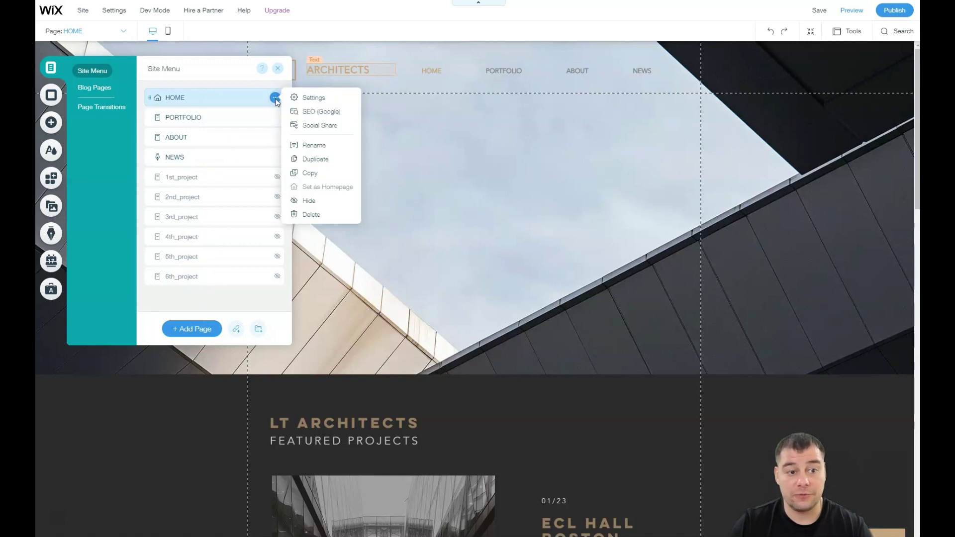
pyautogui.click(316, 99)
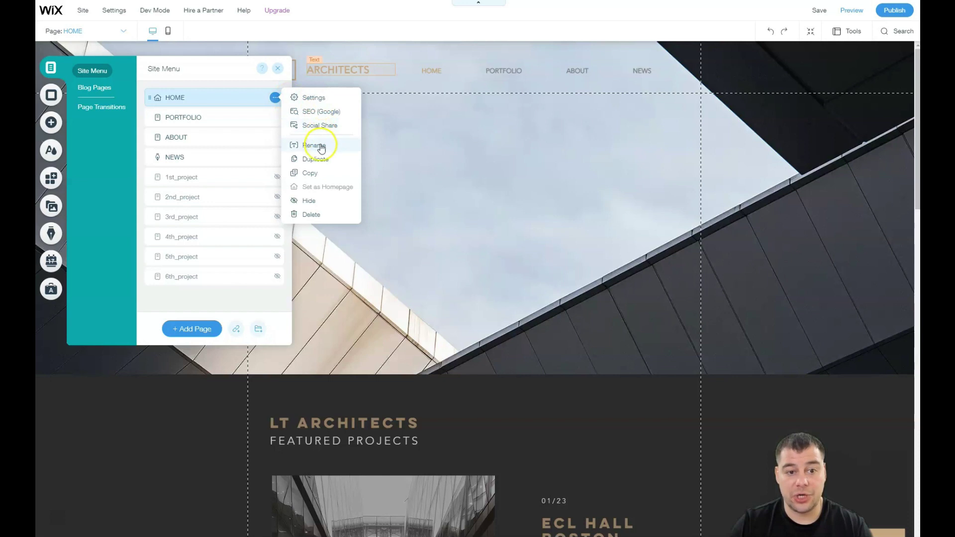
# Open HOME's settings, review the Layouts and Permissions tabs, and view SEO (Google)
pyautogui.click(307, 99)
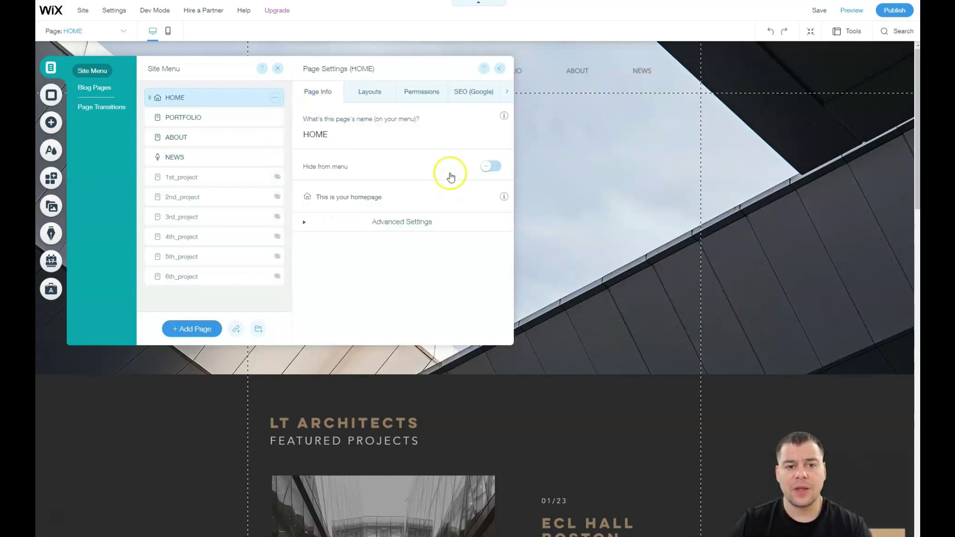
pyautogui.click(370, 95)
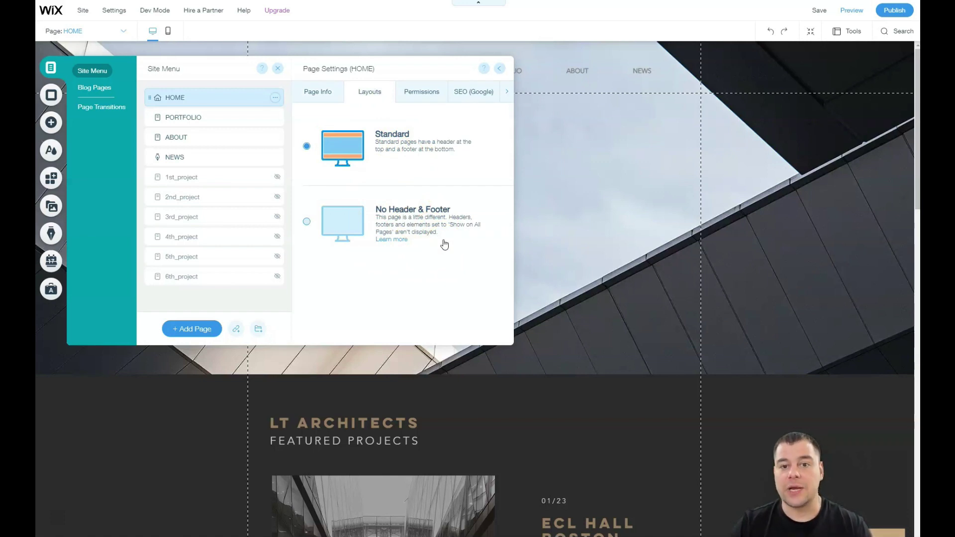
pyautogui.click(423, 180)
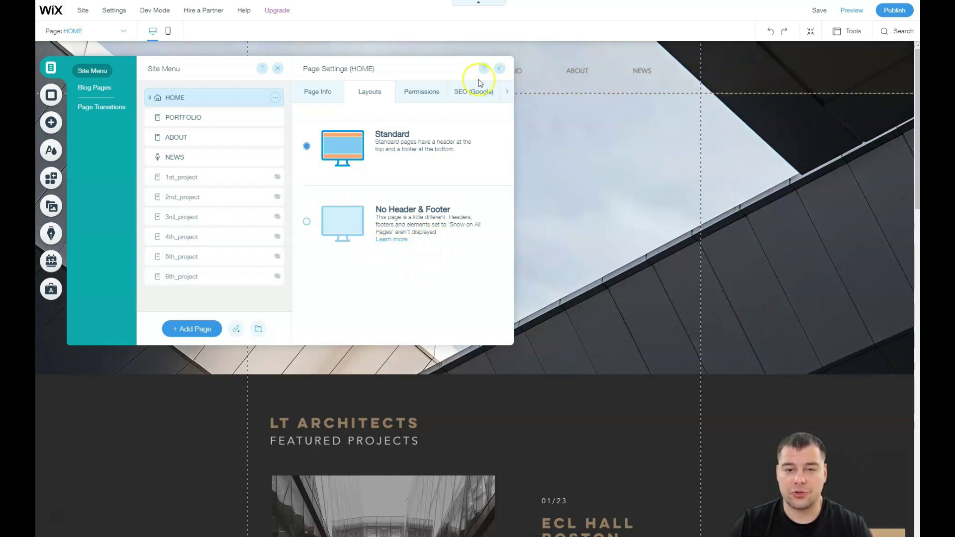
pyautogui.click(419, 92)
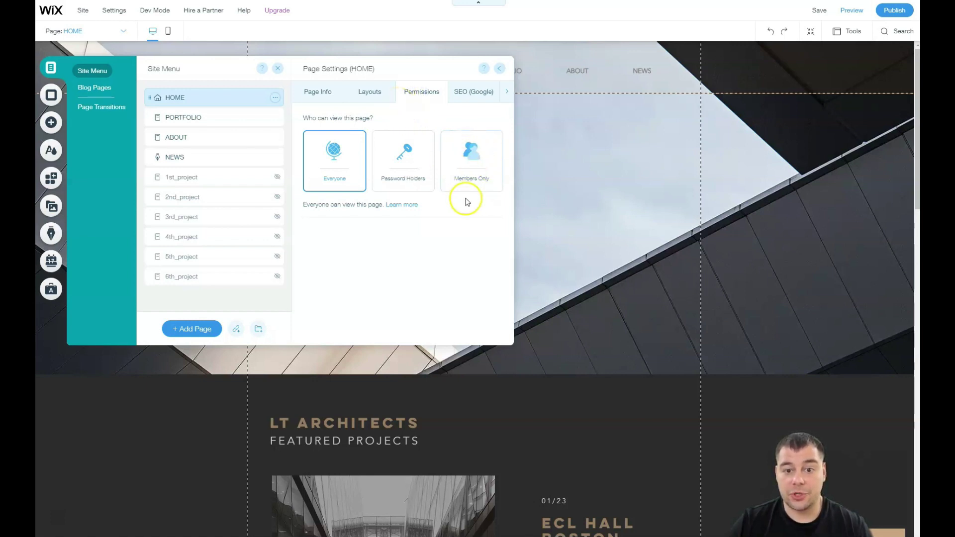
pyautogui.click(471, 93)
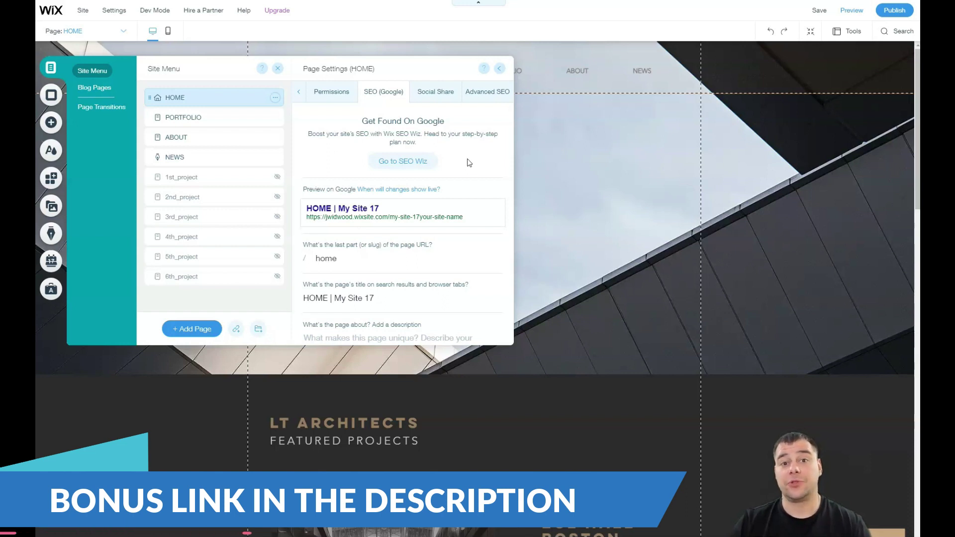
# Check HOME's Social Share settings, view Page Transitions, then close the Pages panel
pyautogui.click(464, 165)
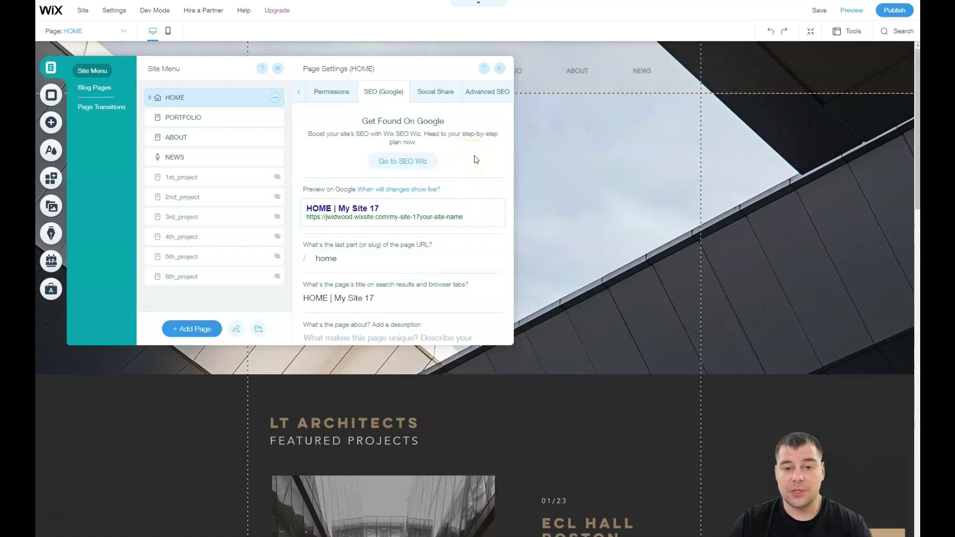
pyautogui.click(431, 96)
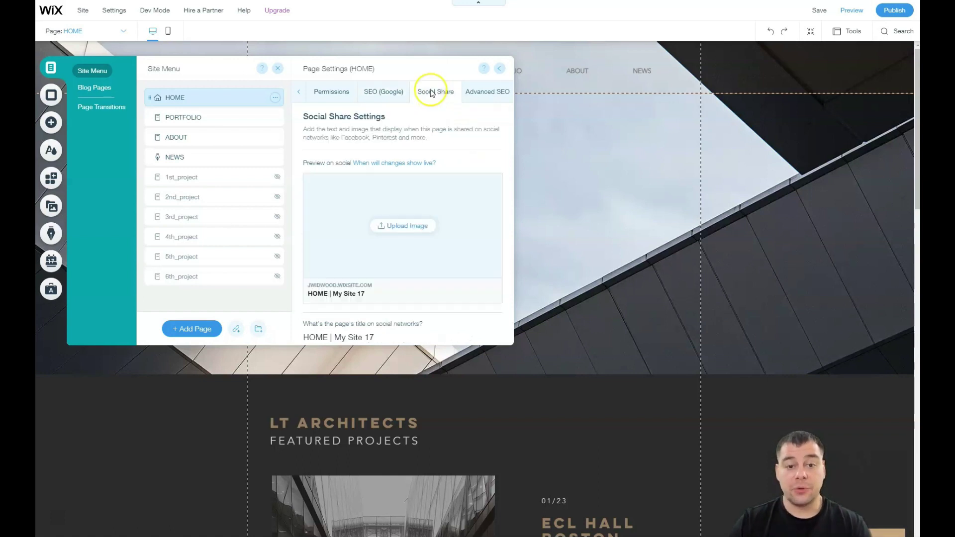
pyautogui.click(95, 107)
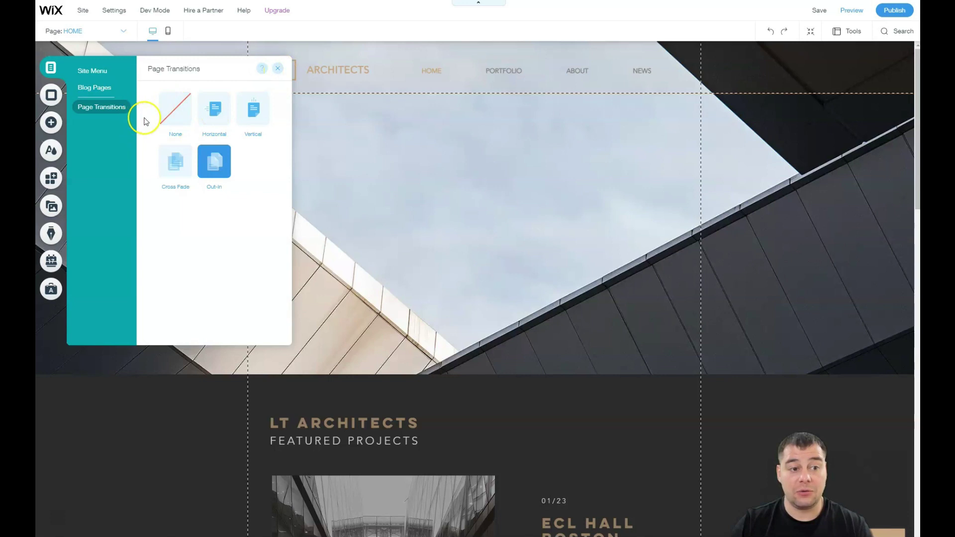
pyautogui.click(278, 68)
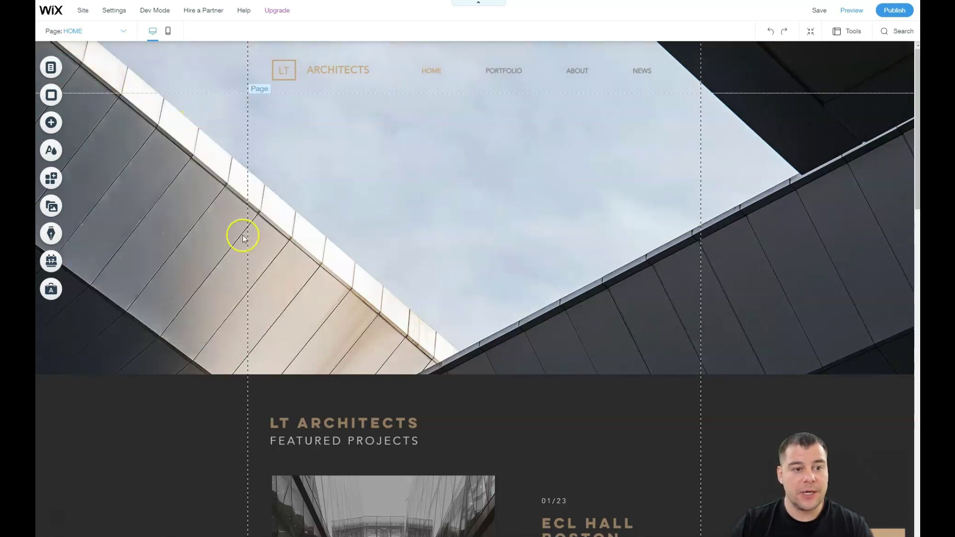
pyautogui.scroll(-3, 429, 239)
pyautogui.scroll(3, 429, 238)
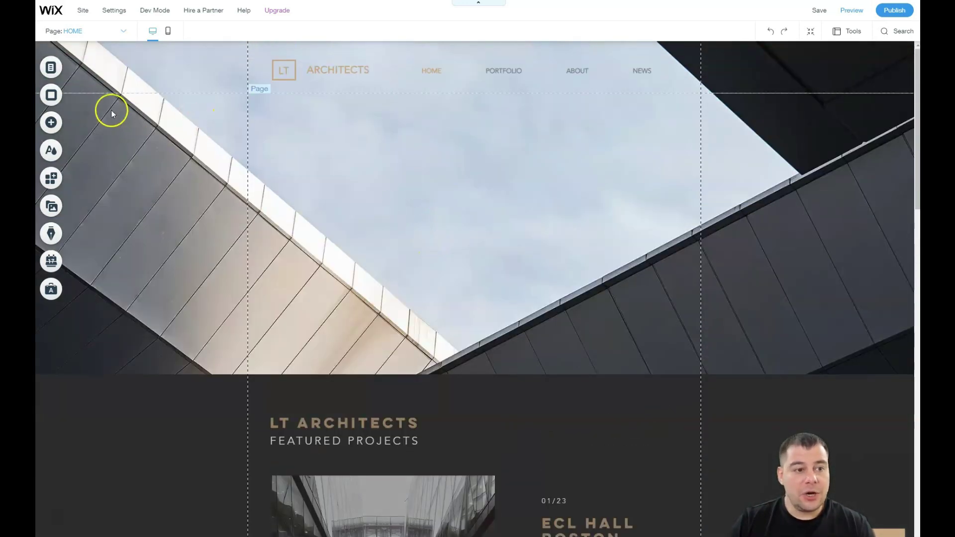
# Set the page background to the blue skyscraper photo
pyautogui.click(52, 95)
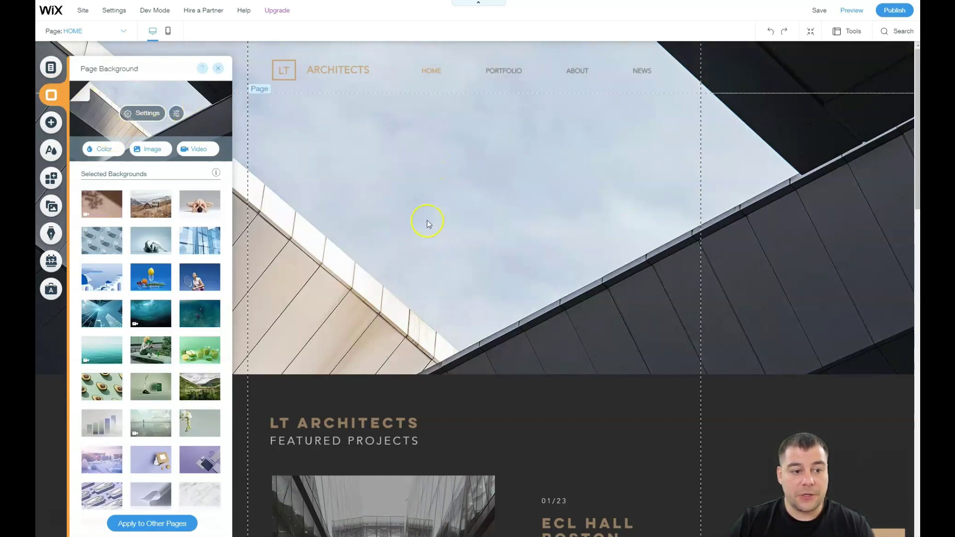
pyautogui.click(198, 245)
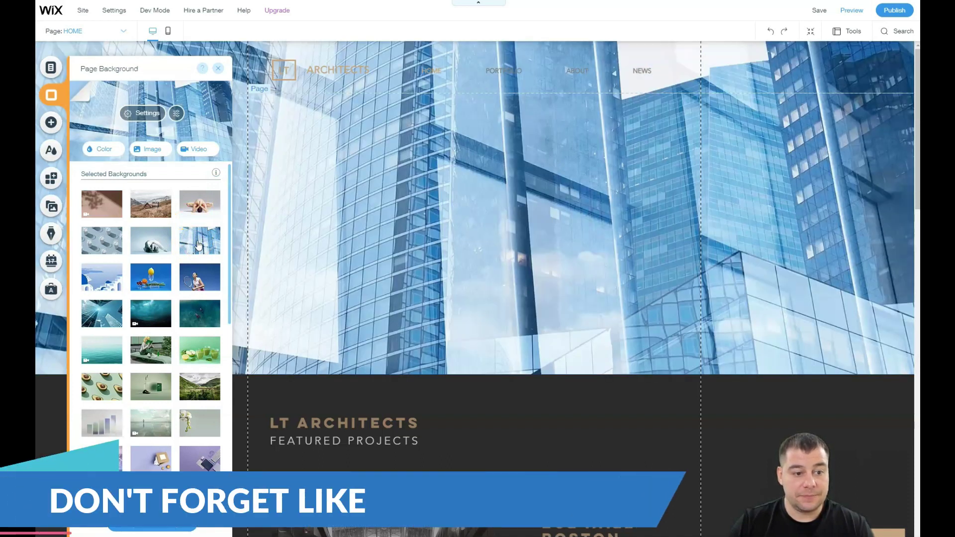
pyautogui.click(95, 317)
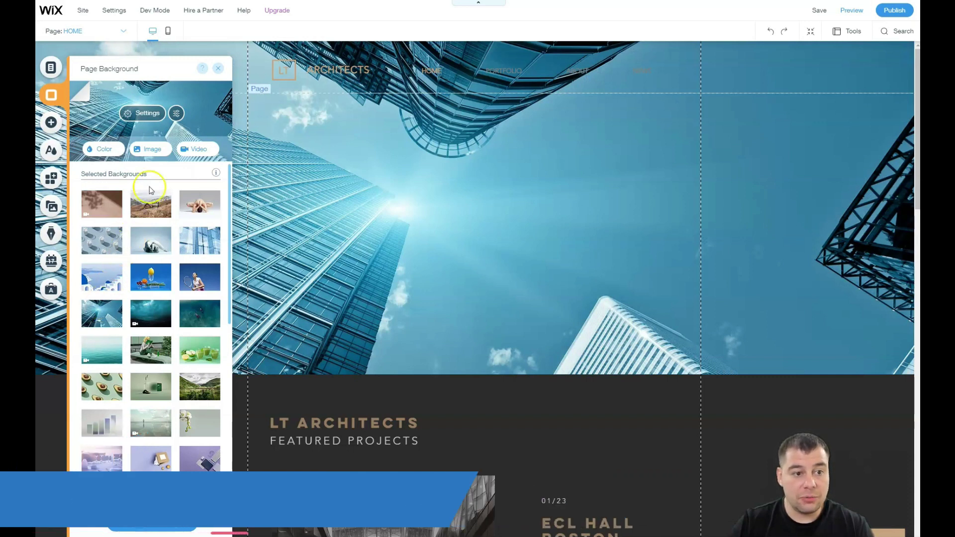
# Fade the background image to 32% opacity over #808080 grey and close the panels
pyautogui.click(140, 110)
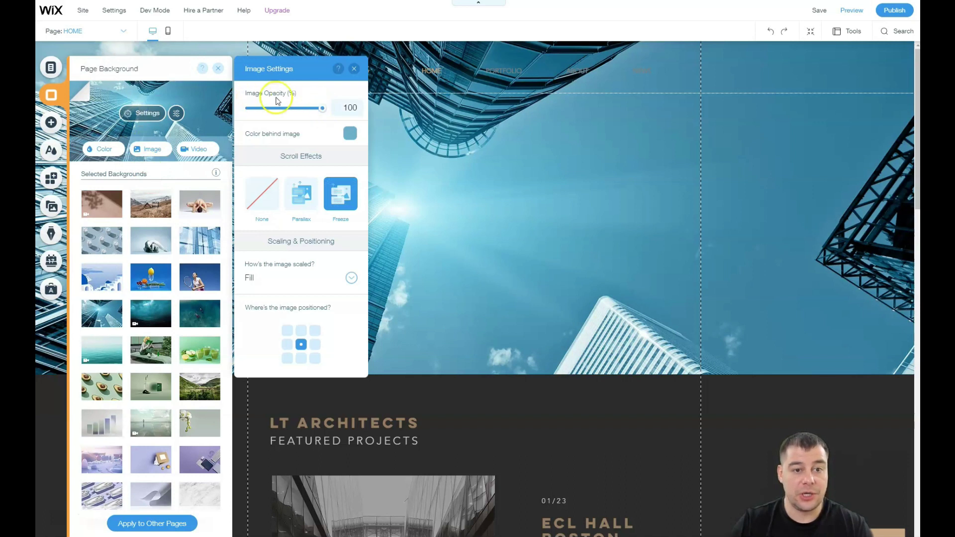
pyautogui.moveTo(303, 110); pyautogui.dragTo(263, 109)
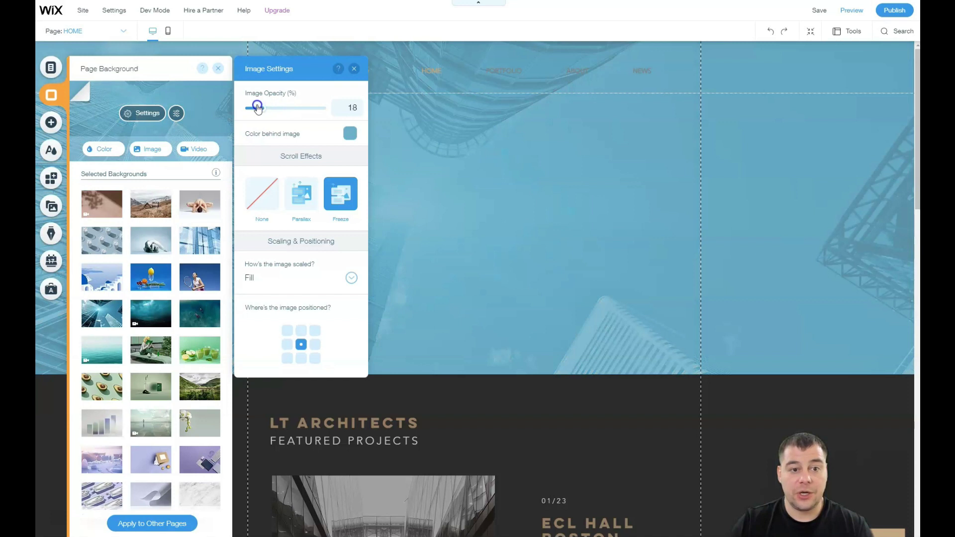
pyautogui.moveTo(258, 108); pyautogui.dragTo(272, 108)
pyautogui.click(347, 144)
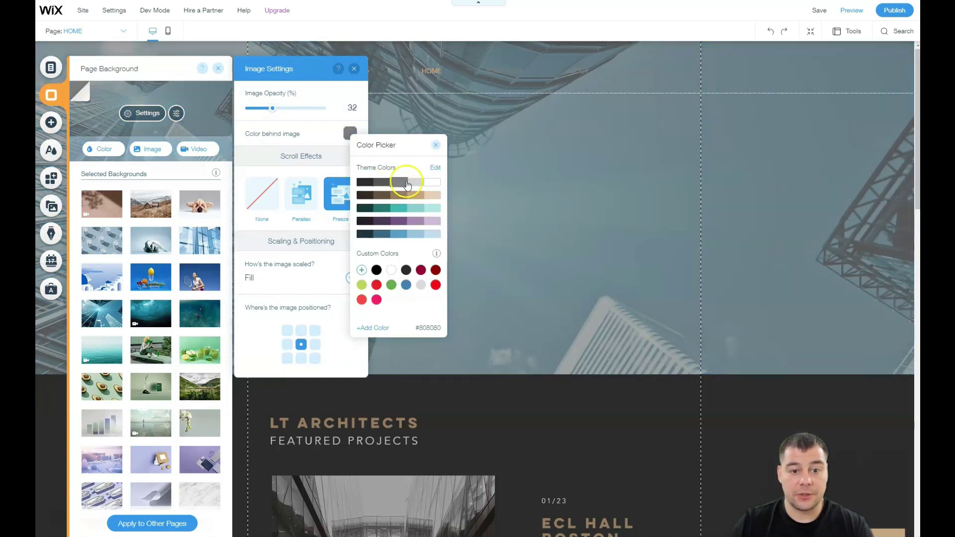
pyautogui.click(417, 185)
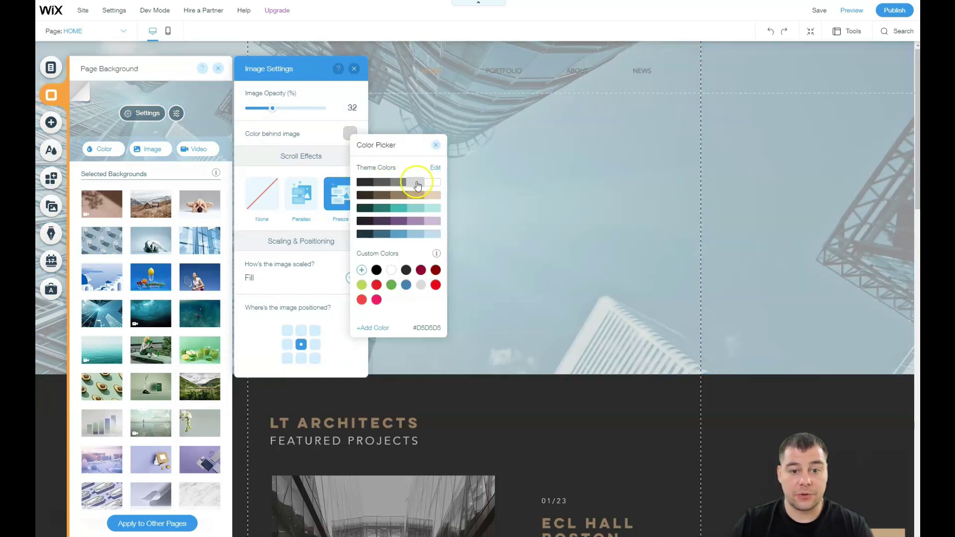
pyautogui.click(396, 185)
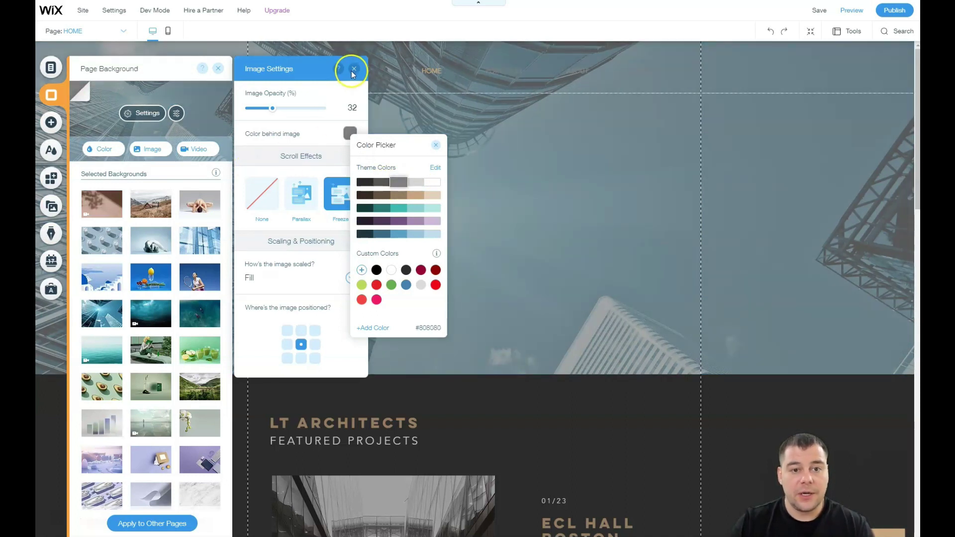
pyautogui.click(352, 74)
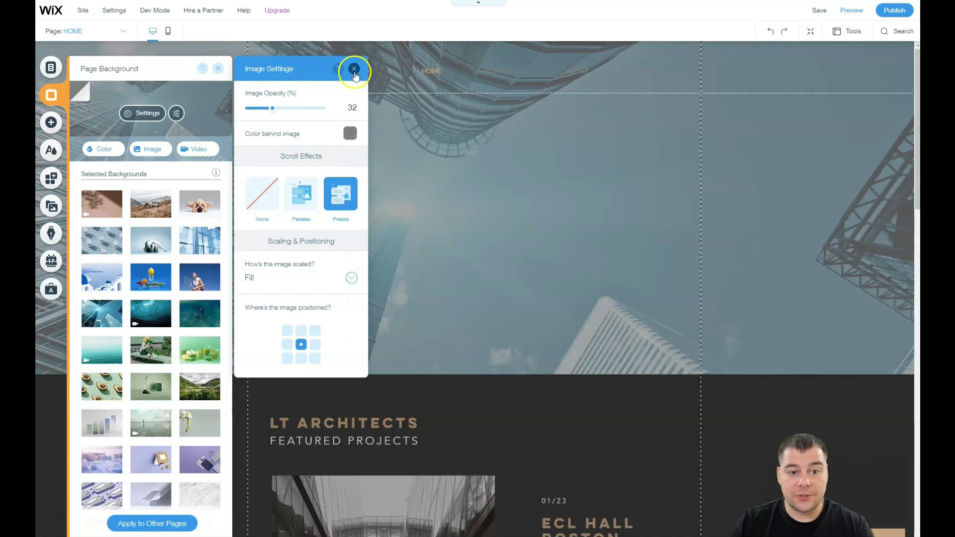
pyautogui.click(354, 71)
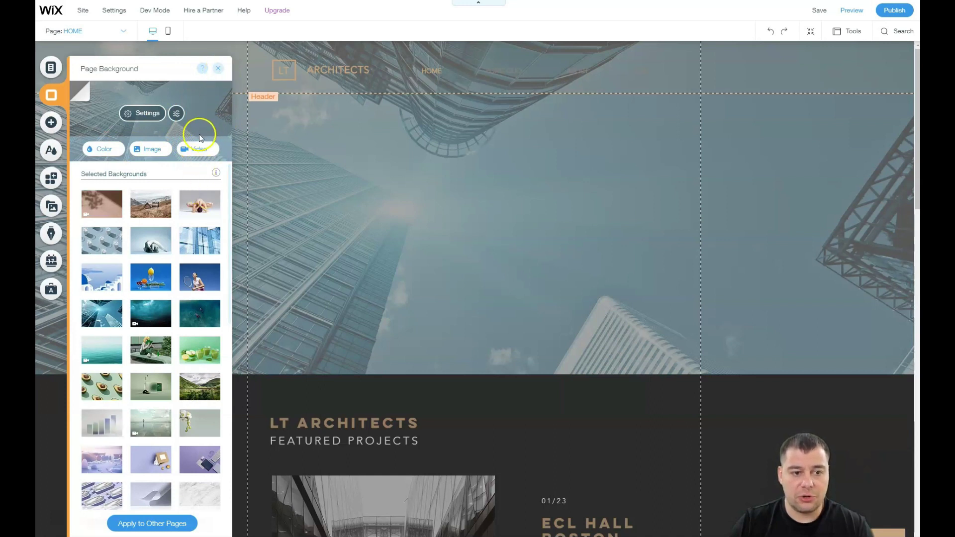
pyautogui.click(219, 69)
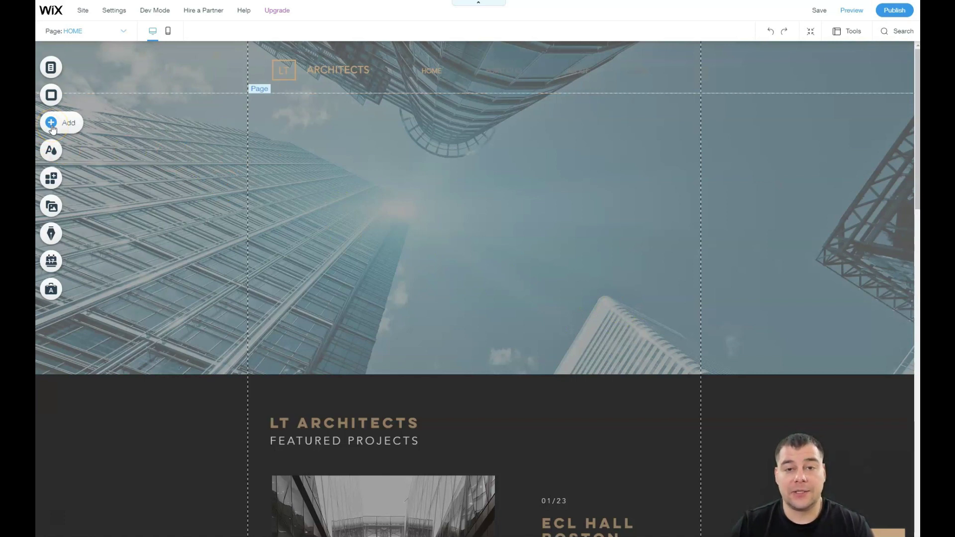
# Browse the Add Strip categories and reach the Classic strip designs
pyautogui.click(51, 124)
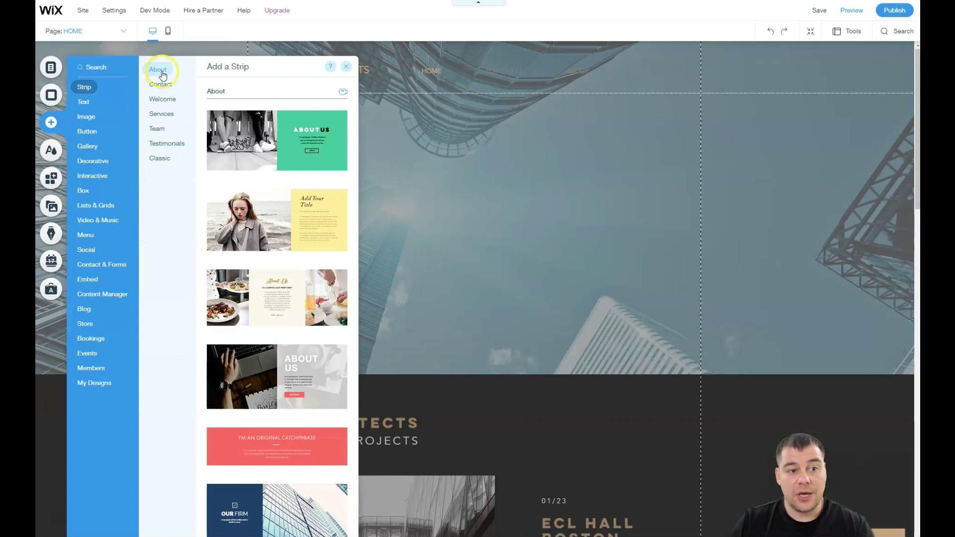
pyautogui.click(159, 146)
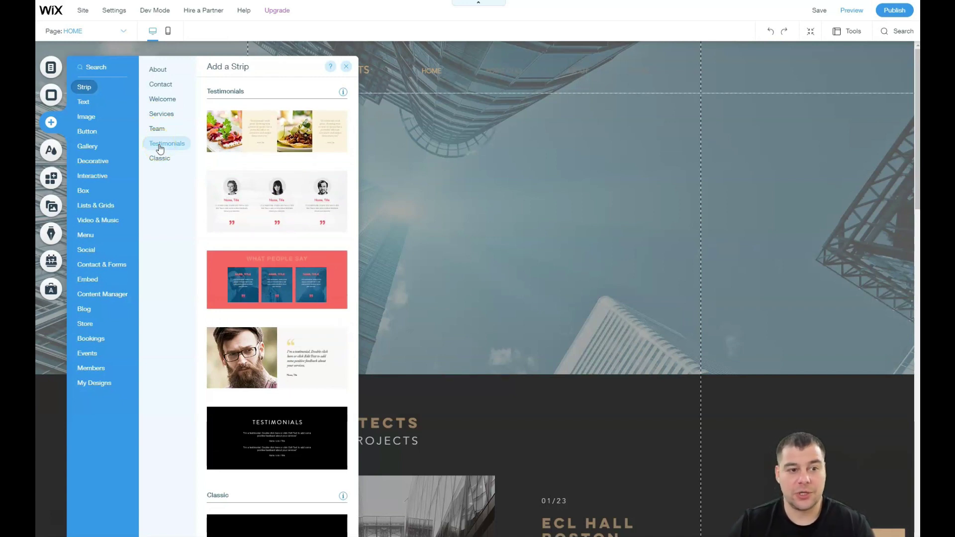
pyautogui.click(158, 102)
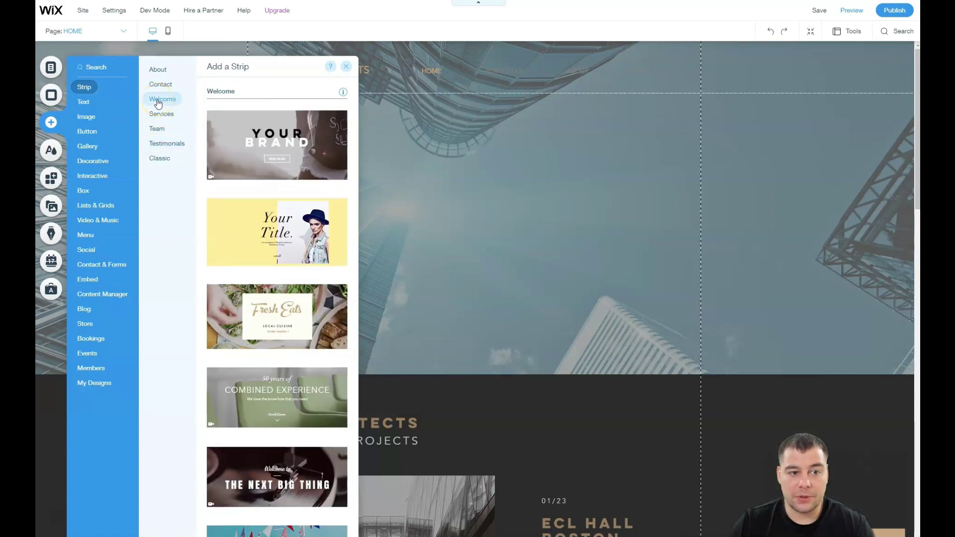
pyautogui.click(159, 116)
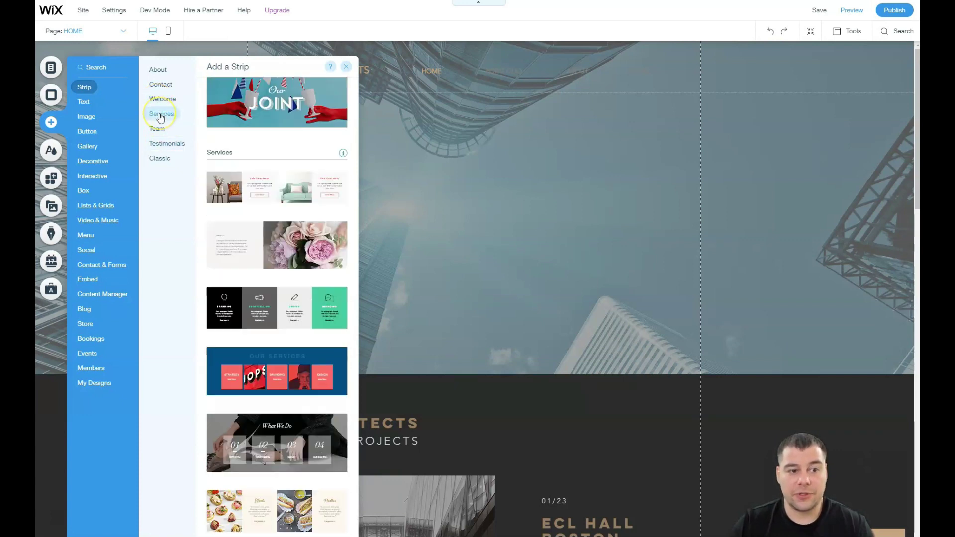
pyautogui.click(164, 72)
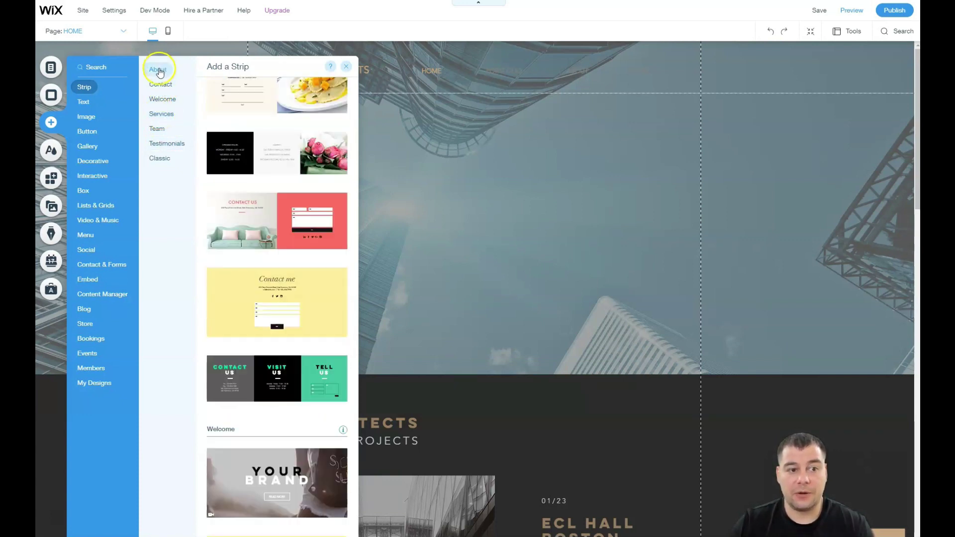
pyautogui.click(157, 129)
pyautogui.click(159, 144)
pyautogui.click(158, 129)
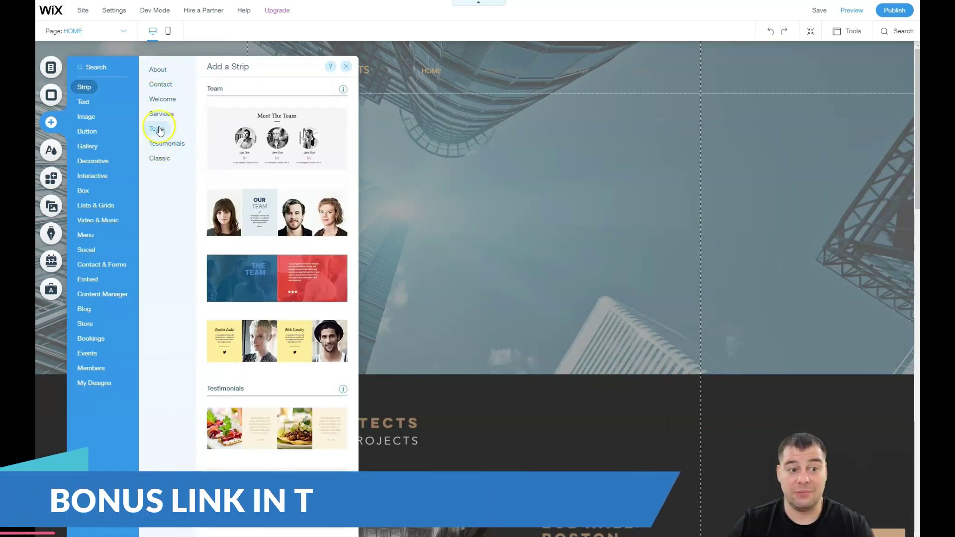
pyautogui.click(163, 143)
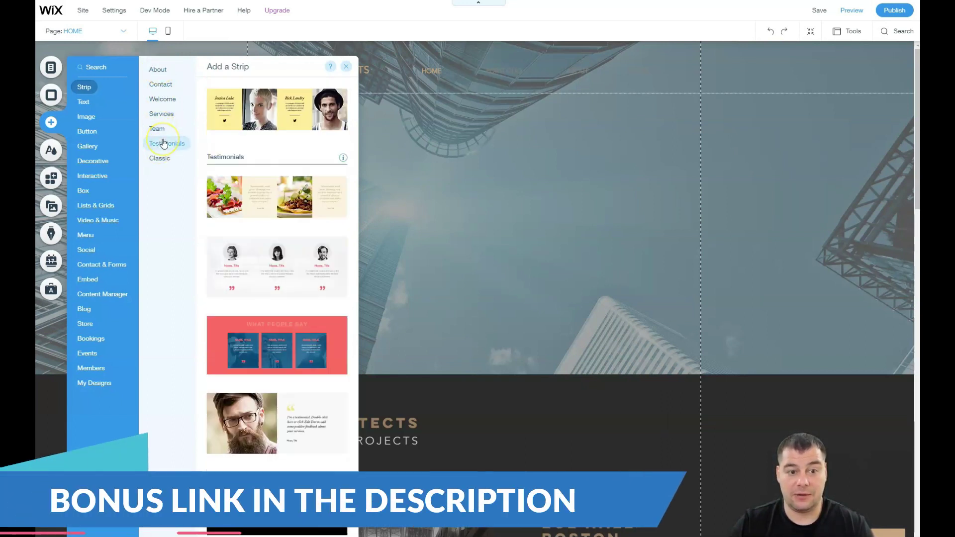
pyautogui.click(160, 91)
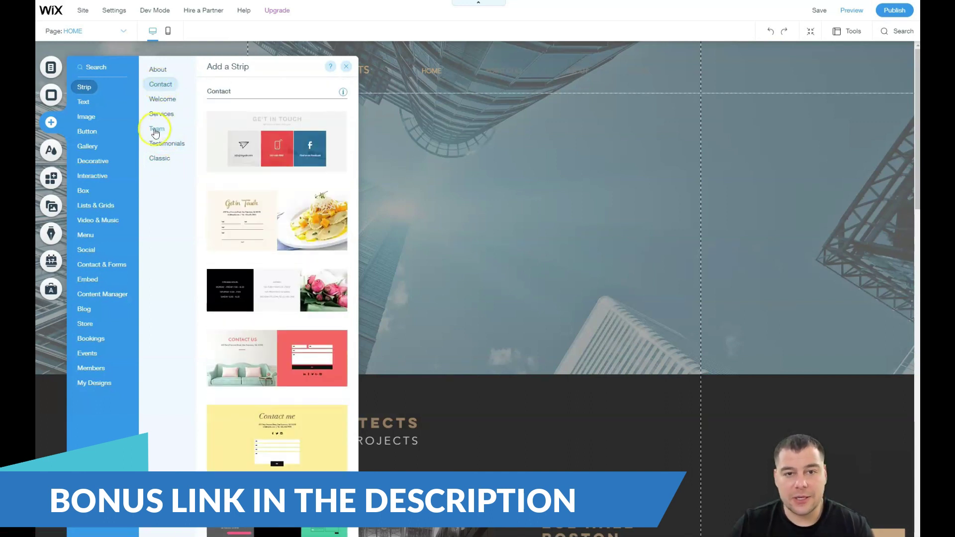
pyautogui.click(161, 160)
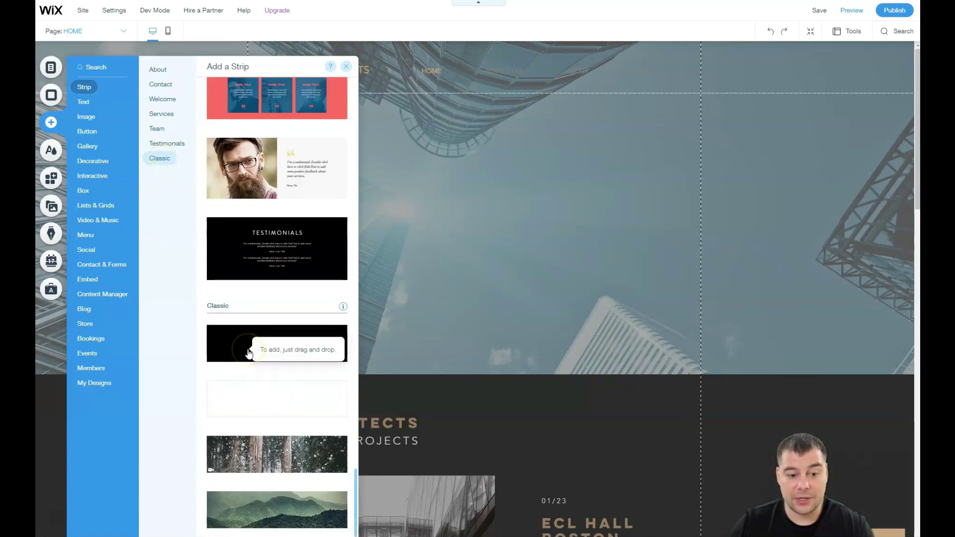
# Drop the plain black strip below the hero and stretch it to about 580 px tall
pyautogui.moveTo(246, 343); pyautogui.dragTo(529, 401)
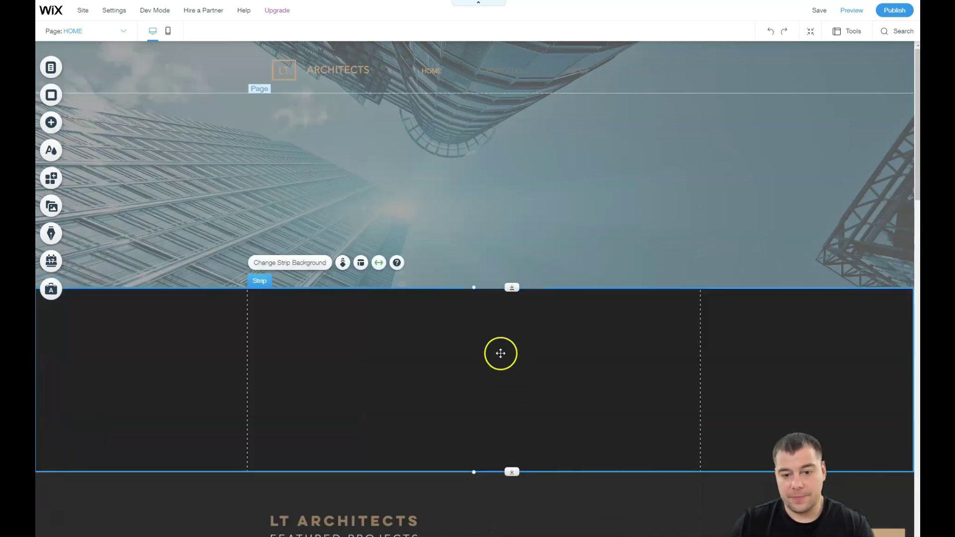
pyautogui.scroll(-4, 503, 357)
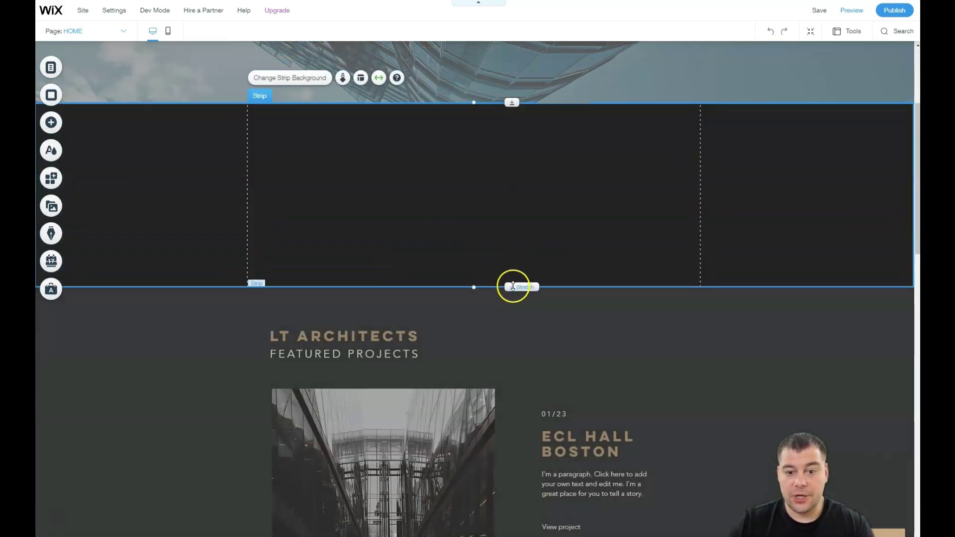
pyautogui.moveTo(512, 285); pyautogui.dragTo(514, 370)
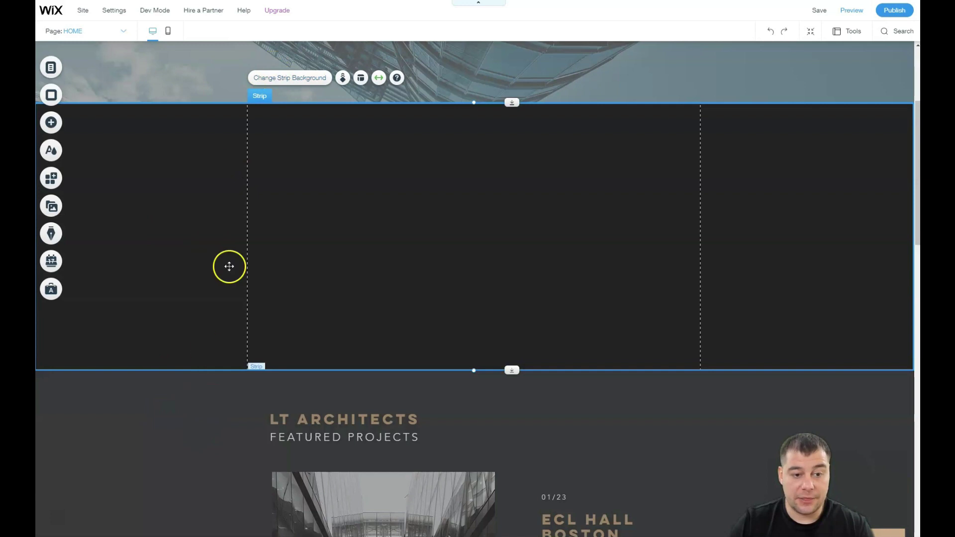
pyautogui.click(287, 78)
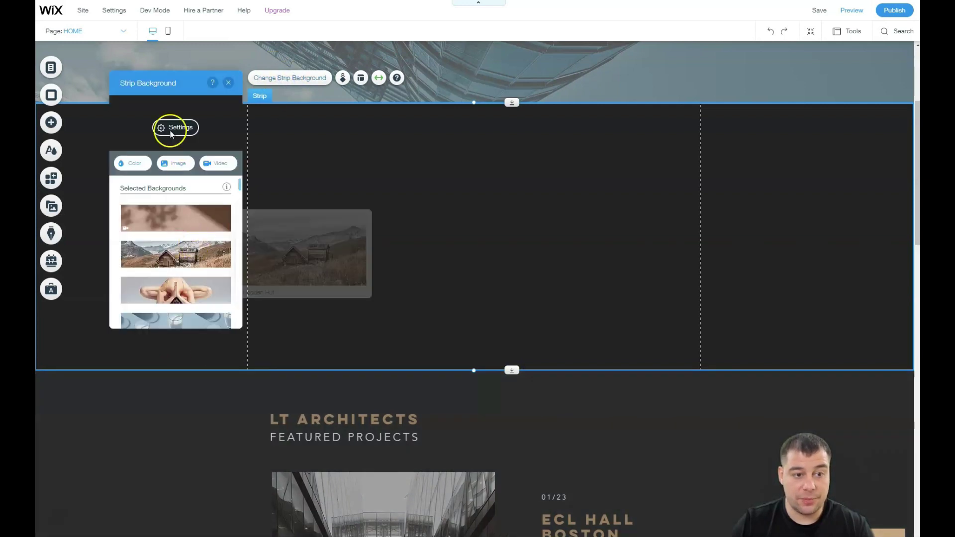
pyautogui.click(131, 165)
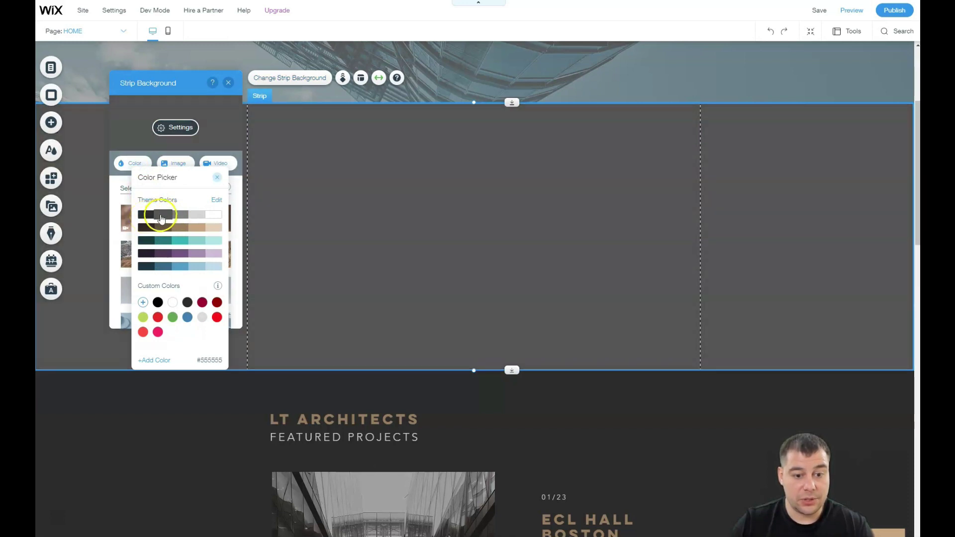
pyautogui.click(145, 216)
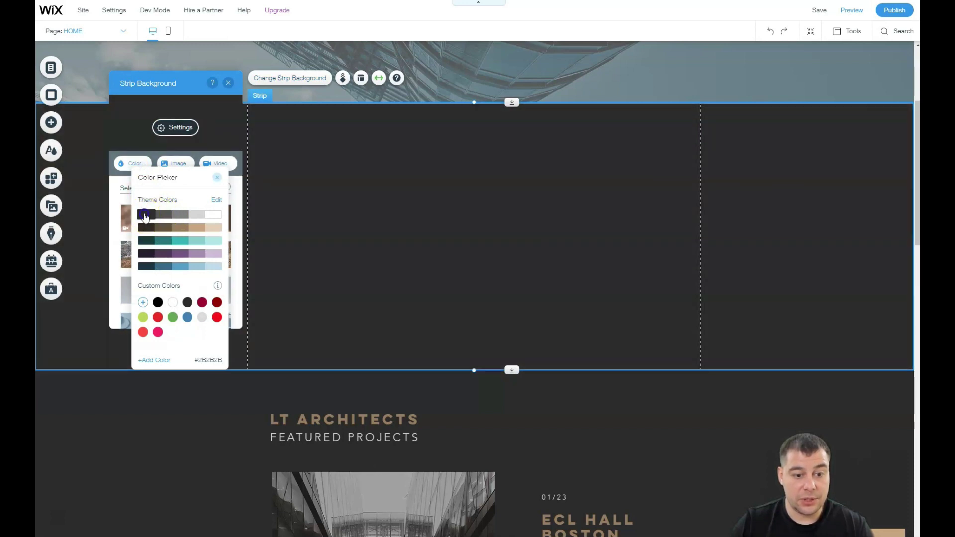
pyautogui.click(313, 348)
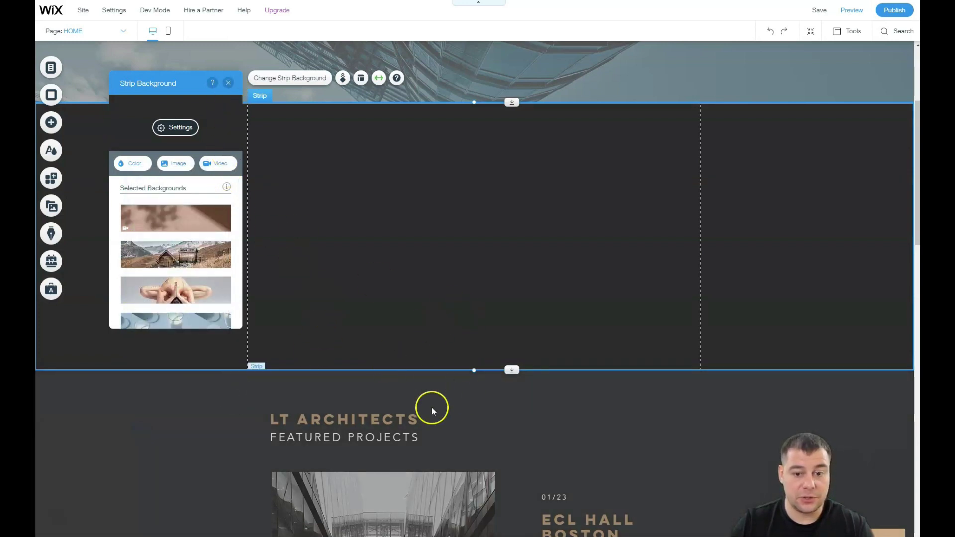
pyautogui.scroll(-4, 615, 359)
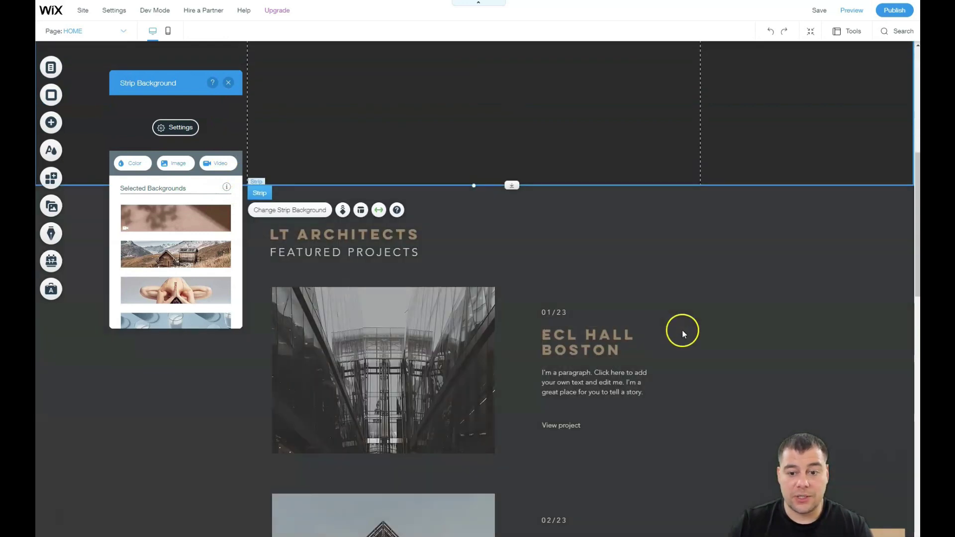
pyautogui.scroll(-4, 766, 307)
pyautogui.scroll(10, 758, 294)
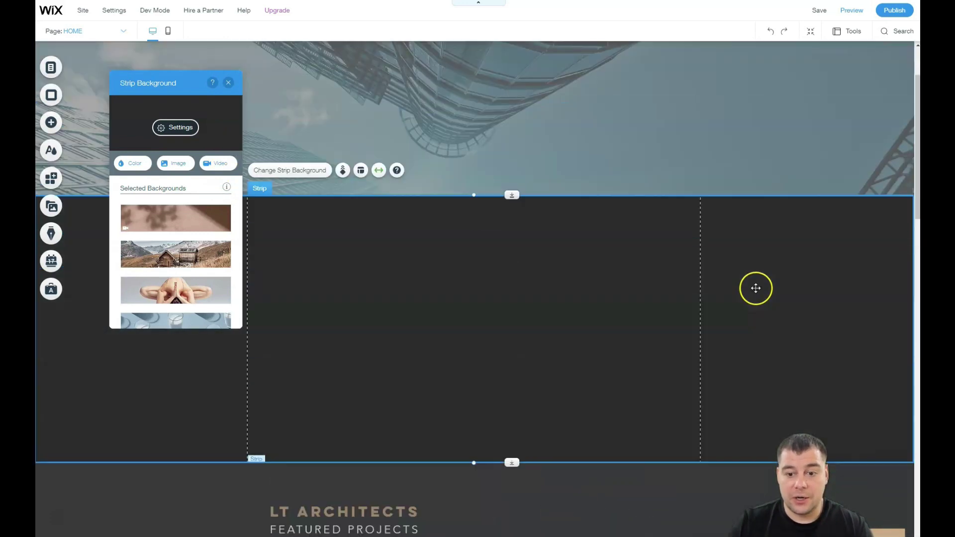
pyautogui.scroll(-5, 167, 428)
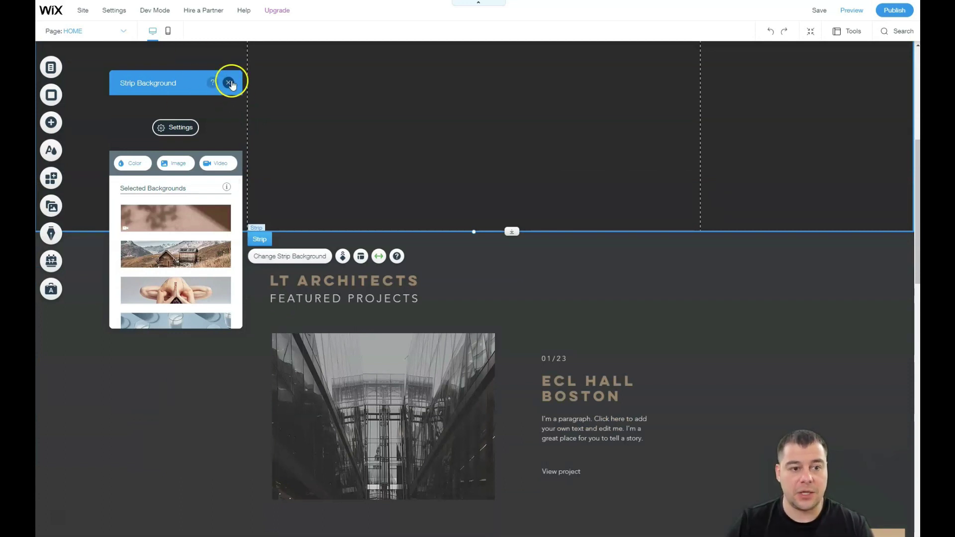
pyautogui.click(228, 83)
pyautogui.scroll(2, 201, 222)
pyautogui.scroll(-2, 203, 224)
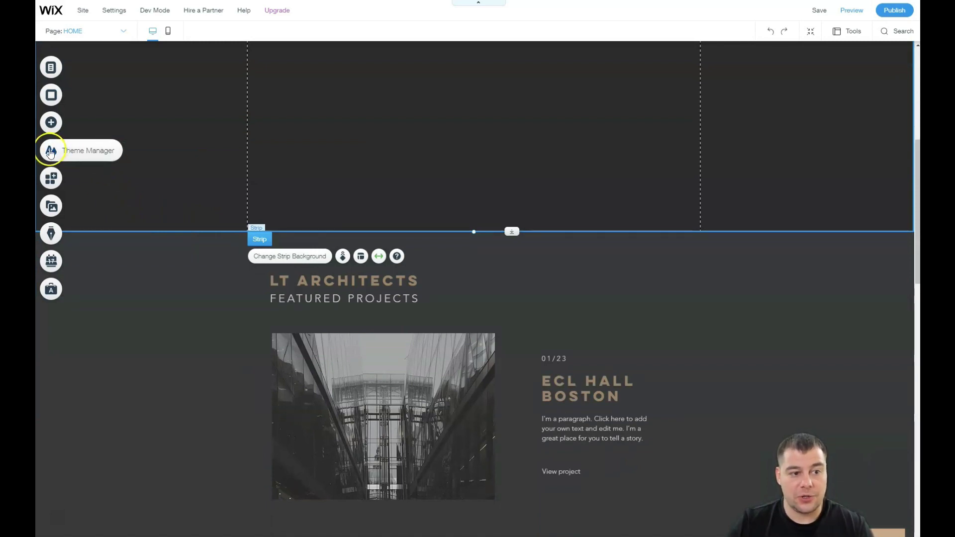
# Open Site Colors and preview light, dark, yellow, blue and grey theme palettes
pyautogui.click(50, 152)
pyautogui.moveTo(192, 157)
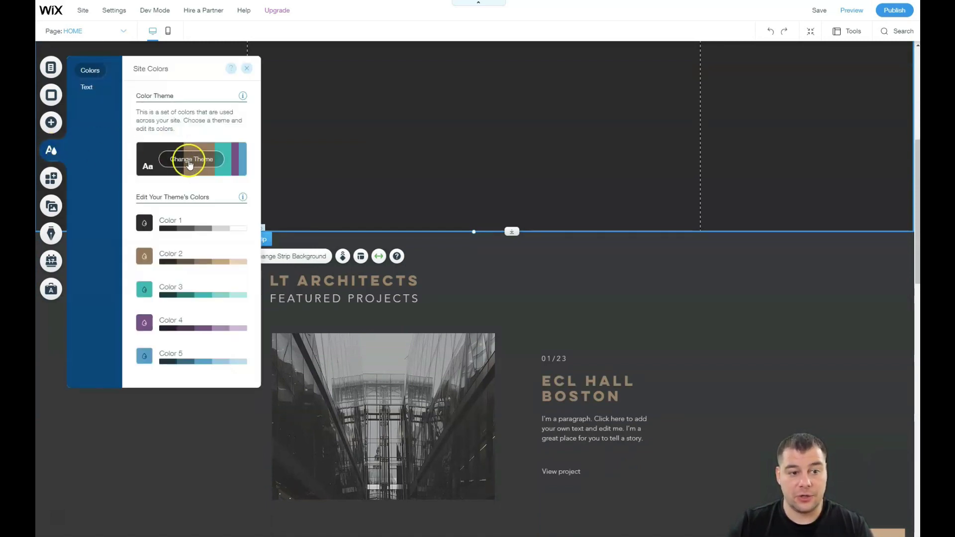
pyautogui.click(186, 159)
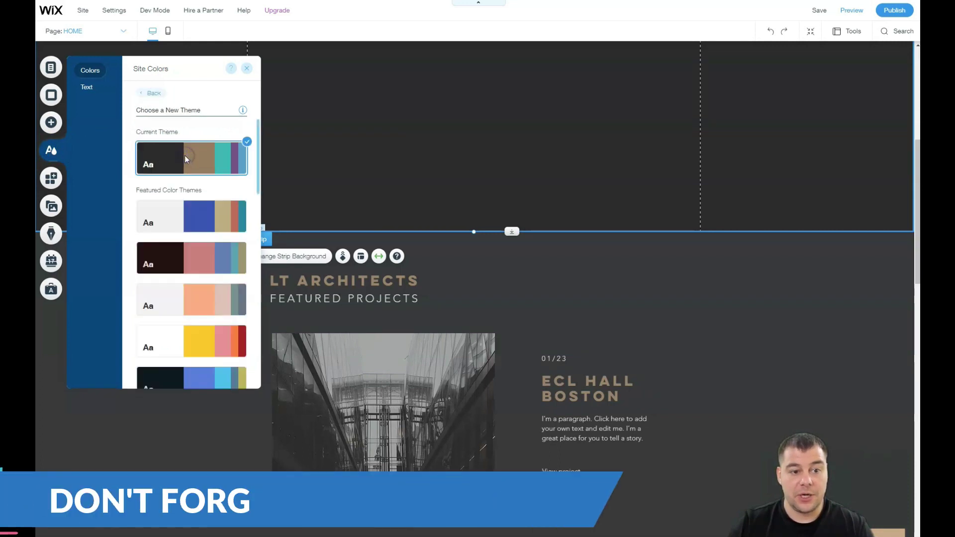
pyautogui.click(187, 209)
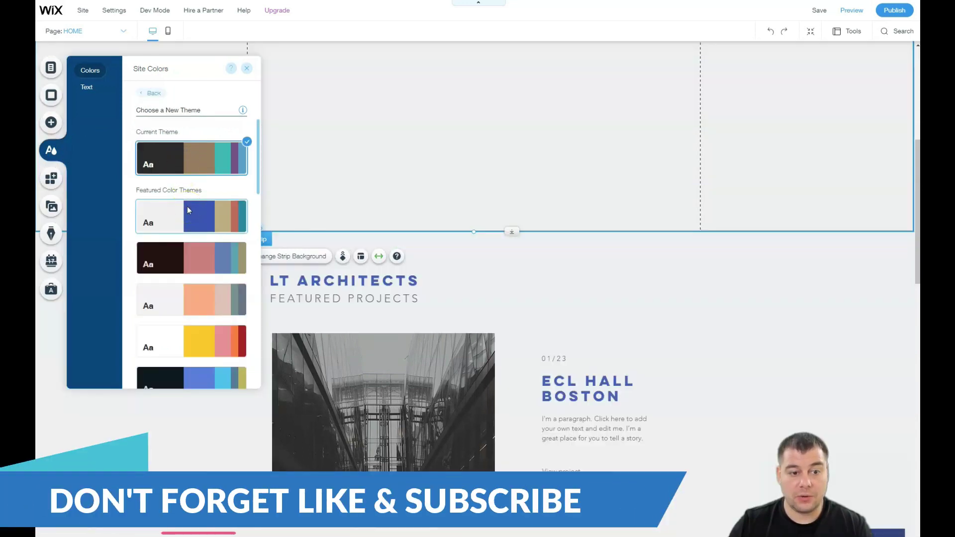
pyautogui.click(189, 256)
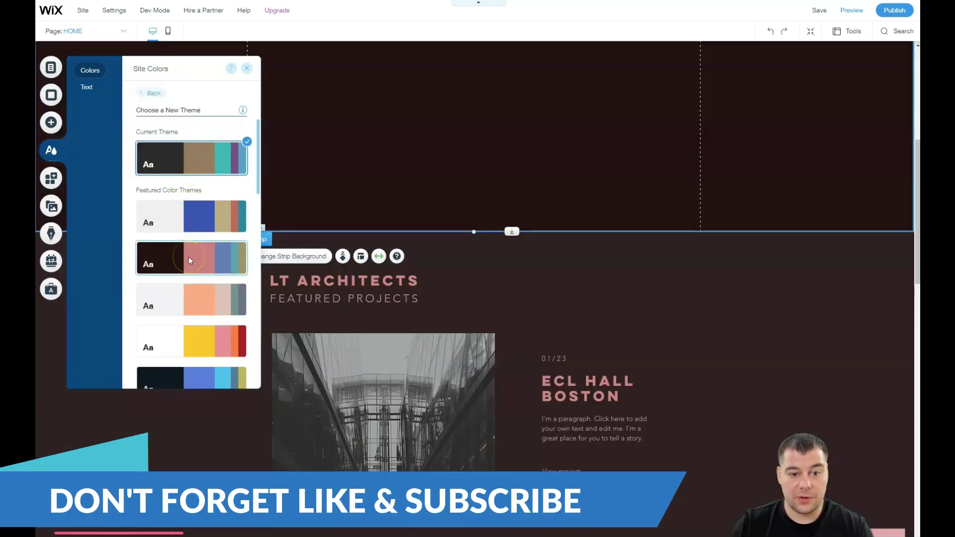
pyautogui.click(196, 301)
pyautogui.click(191, 335)
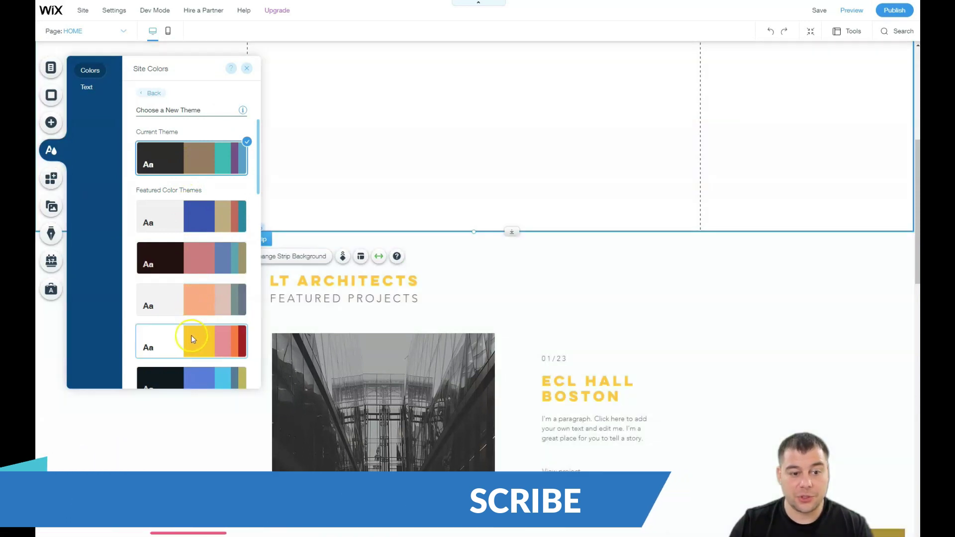
pyautogui.scroll(-5, 191, 298)
pyautogui.click(182, 166)
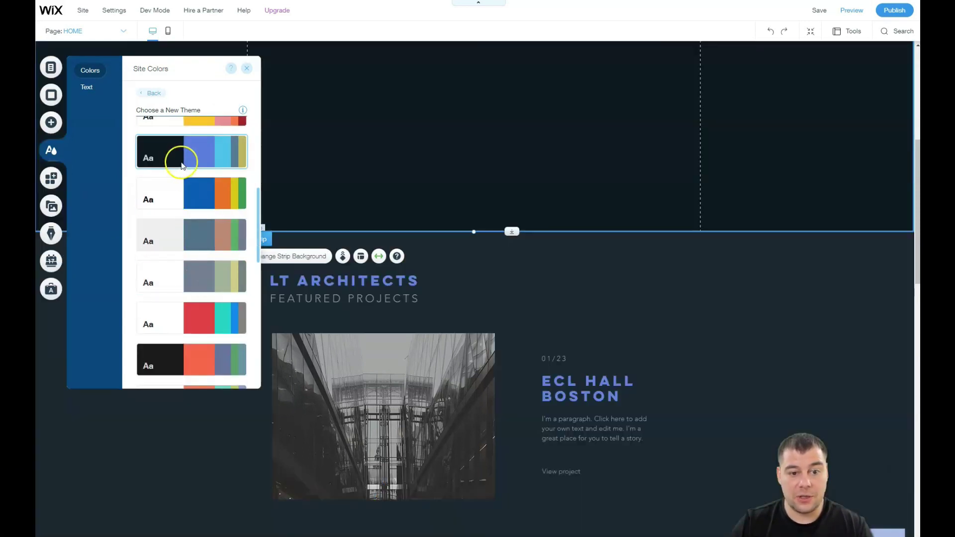
pyautogui.click(192, 199)
pyautogui.click(192, 229)
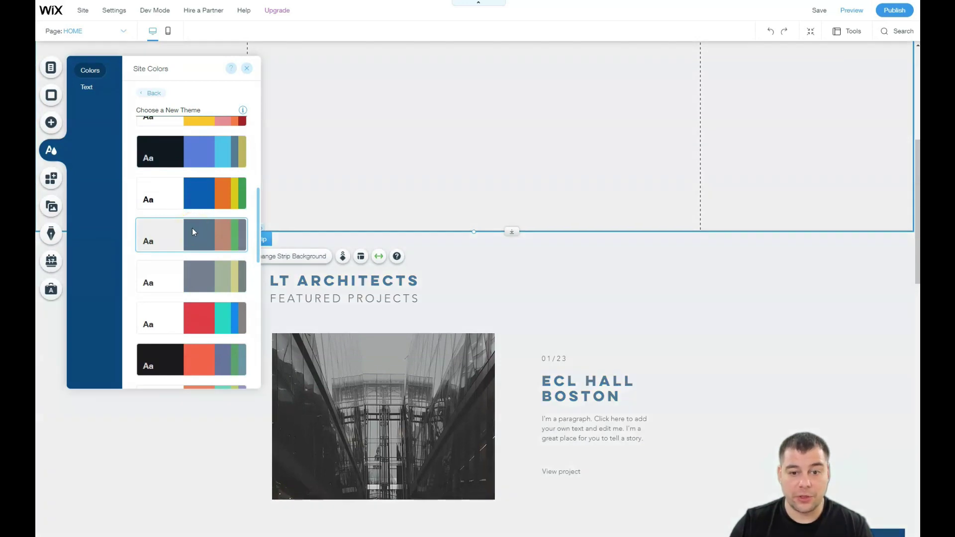
pyautogui.click(195, 278)
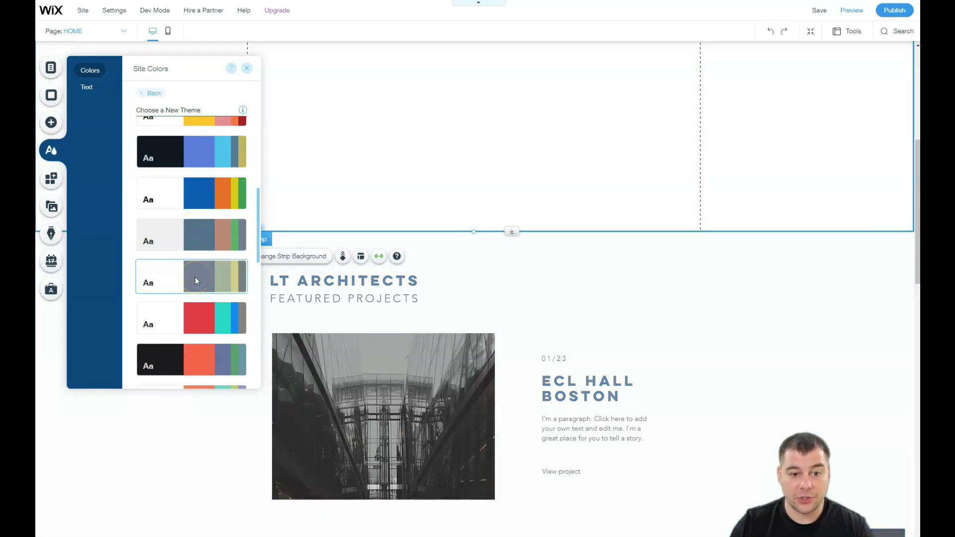
pyautogui.click(190, 317)
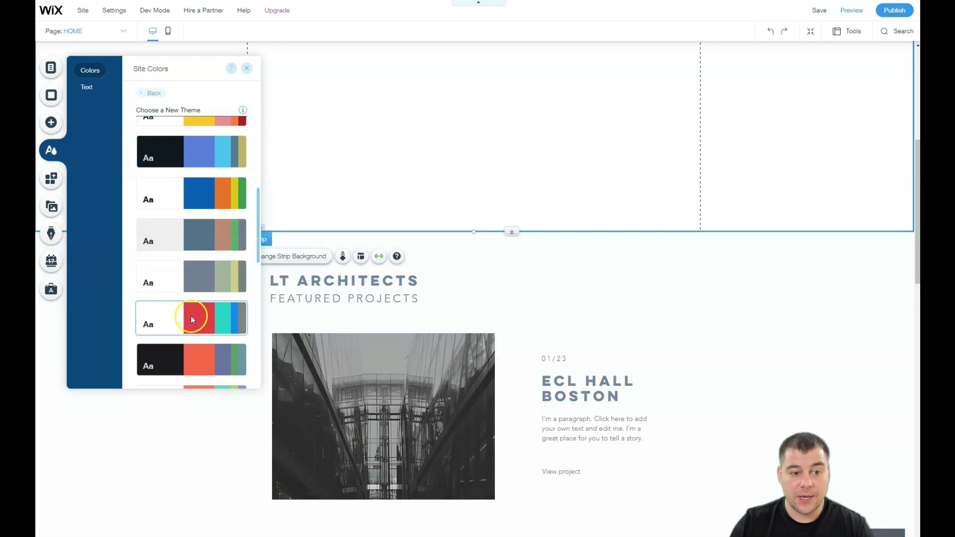
# Preview more palettes, including dark themes with orange, tan and red accents
pyautogui.scroll(-3, 190, 299)
pyautogui.click(185, 167)
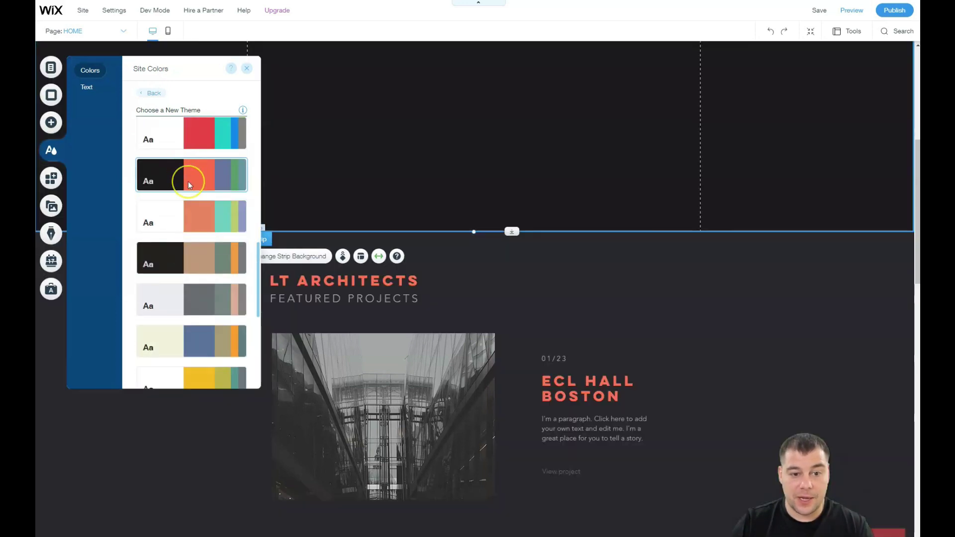
pyautogui.click(192, 227)
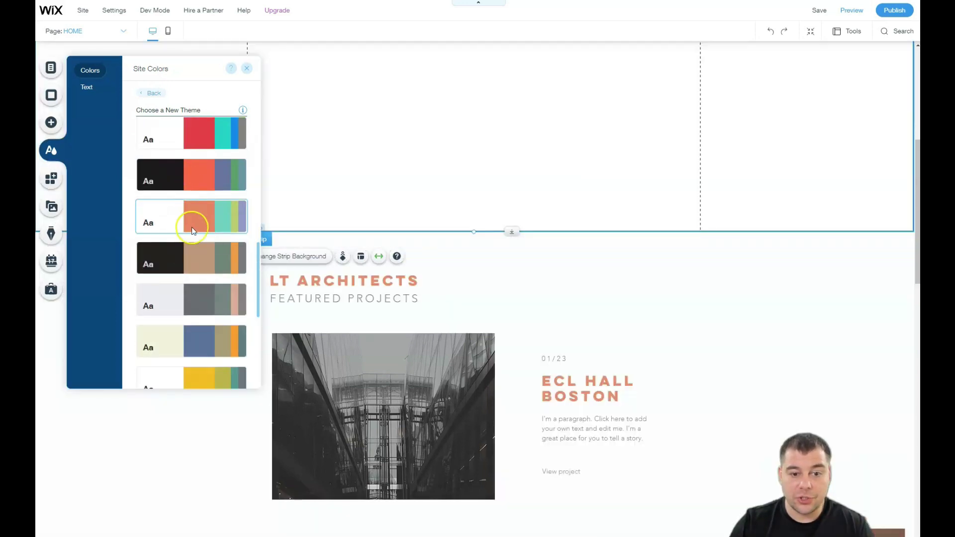
pyautogui.click(185, 264)
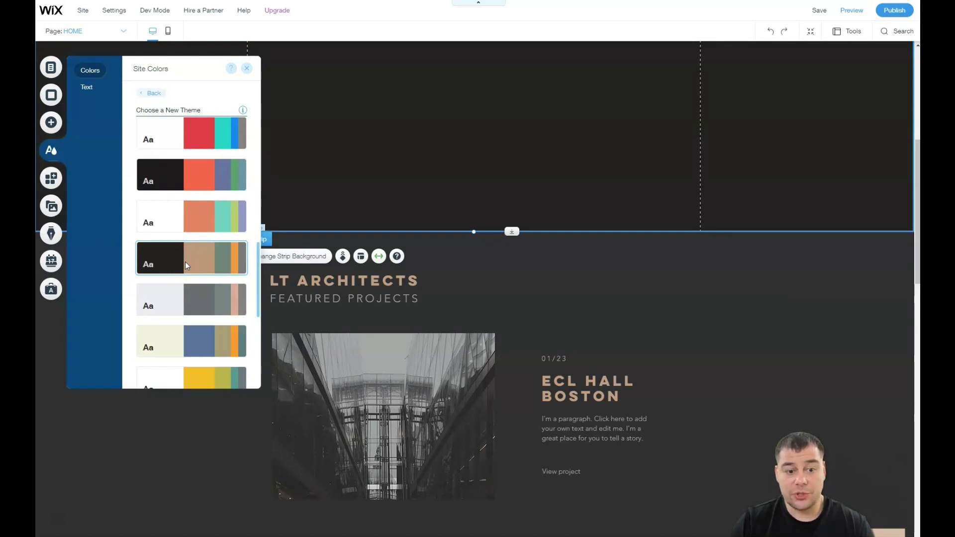
pyautogui.click(194, 294)
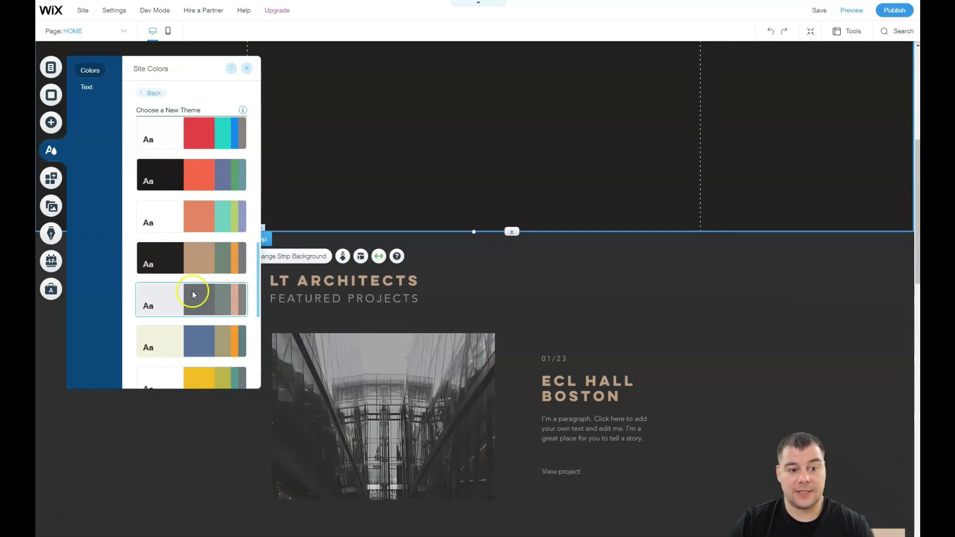
pyautogui.scroll(-4, 193, 264)
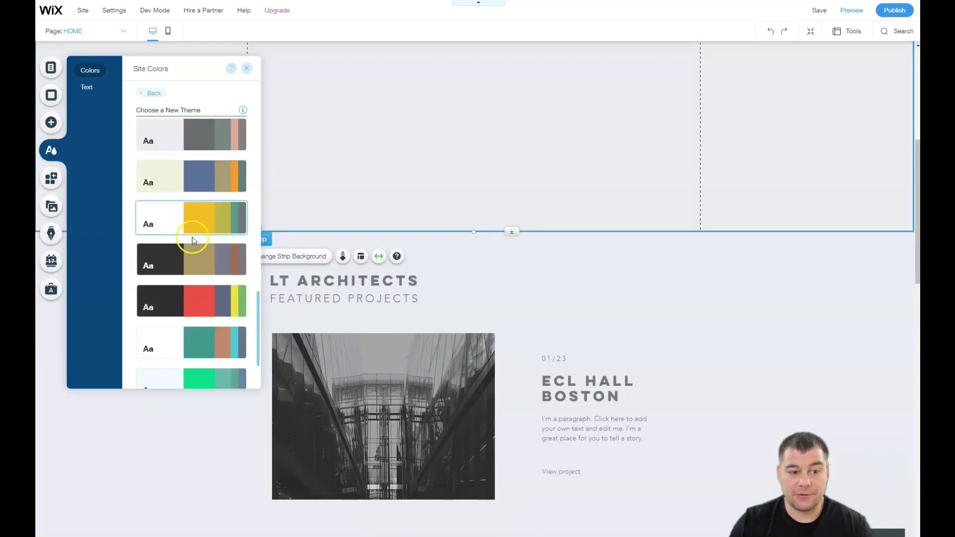
pyautogui.click(192, 153)
pyautogui.click(186, 193)
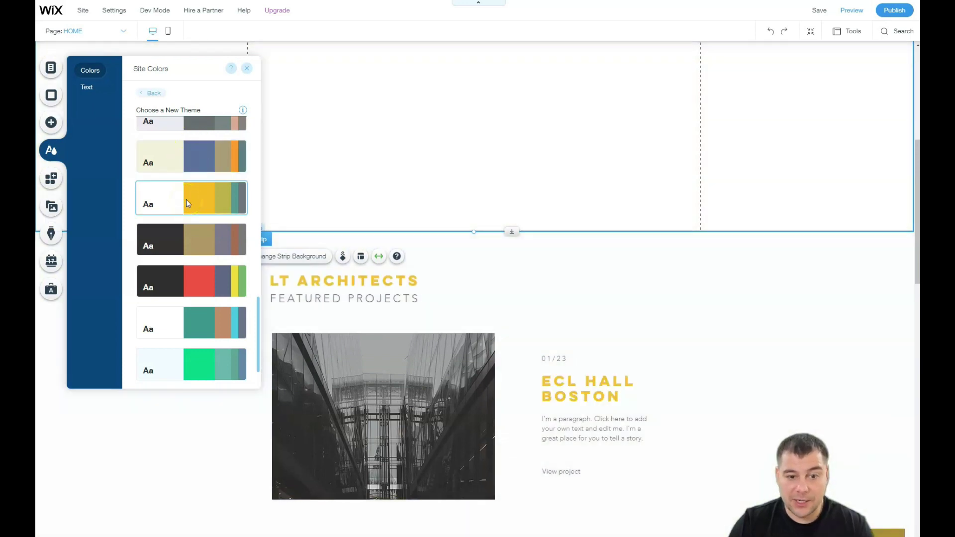
pyautogui.click(184, 234)
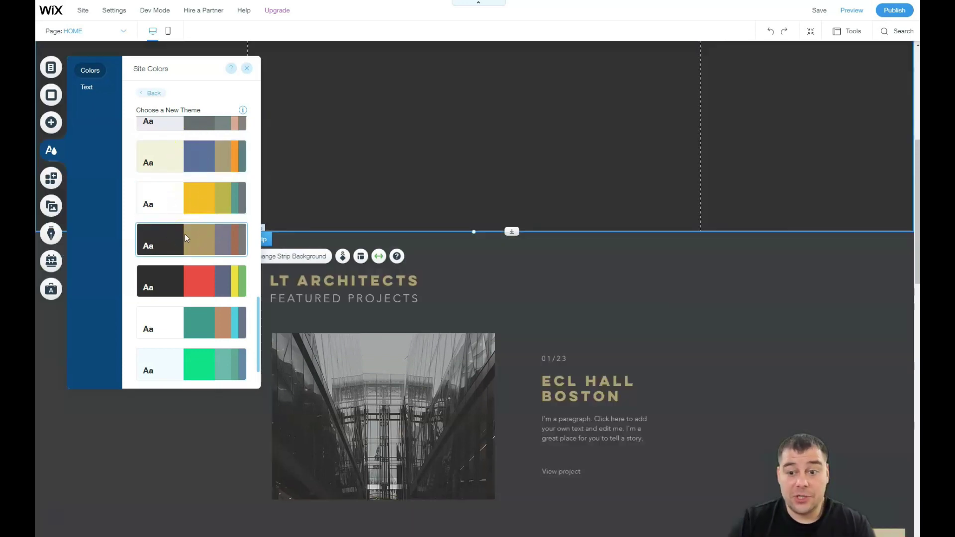
pyautogui.click(187, 281)
pyautogui.click(180, 315)
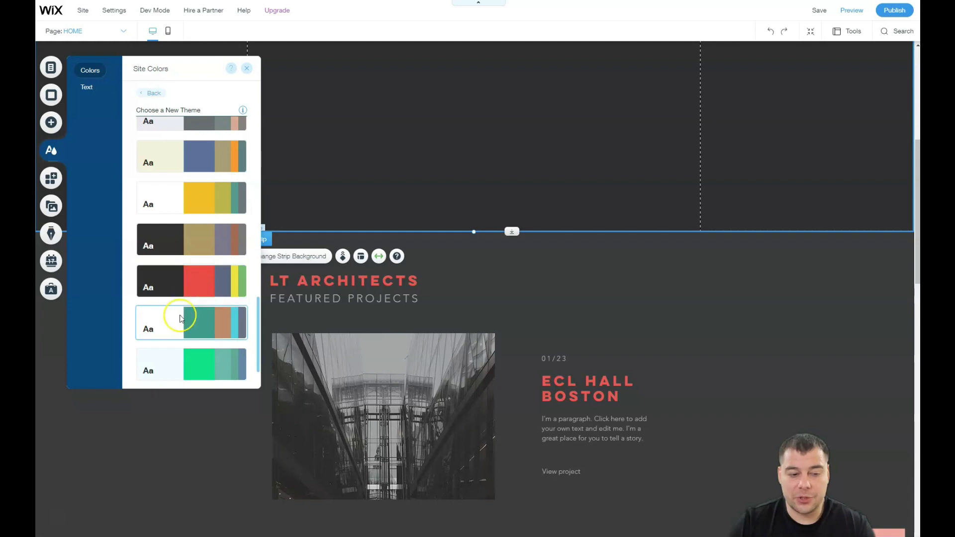
pyautogui.scroll(-1, 180, 315)
pyautogui.click(182, 314)
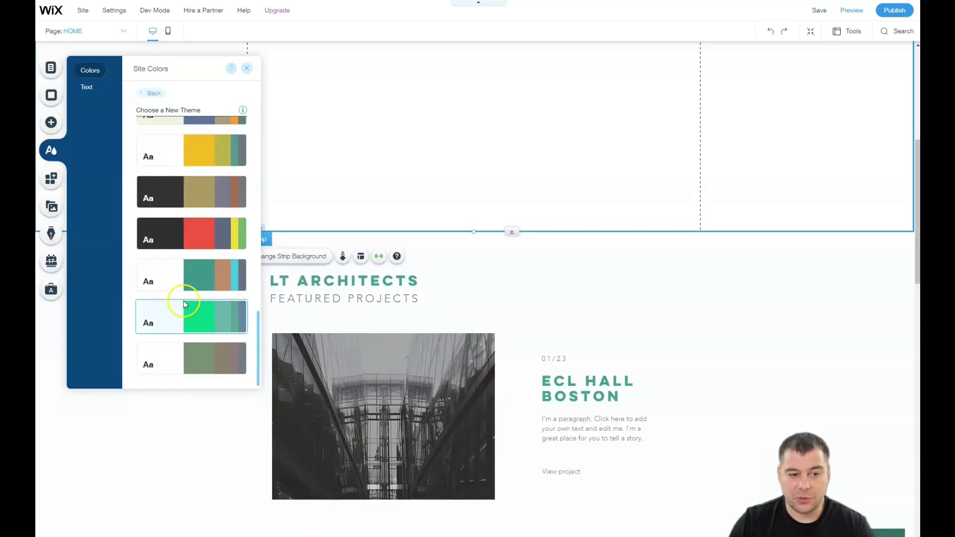
pyautogui.click(184, 357)
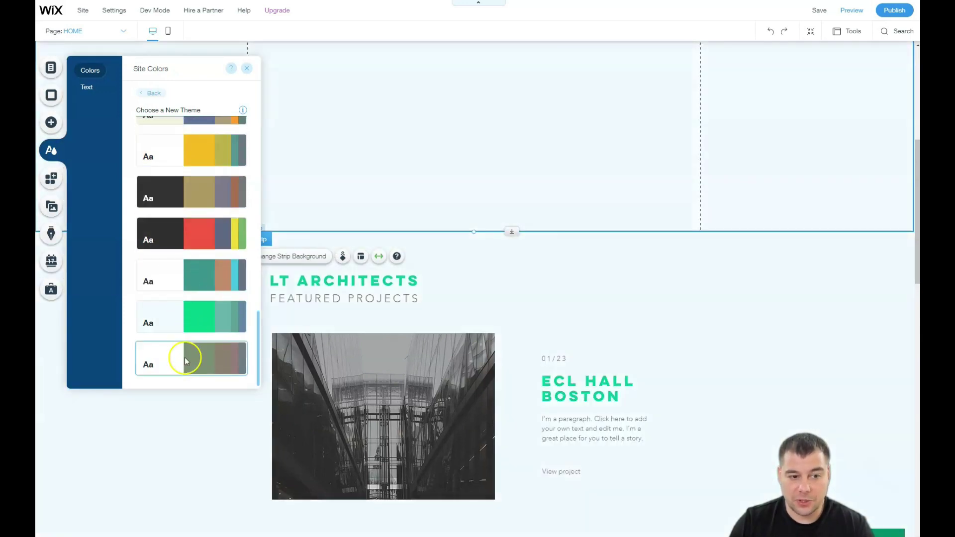
# Apply the dark theme with tan accents and close the Site Colors panel
pyautogui.click(199, 233)
pyautogui.scroll(3, 194, 224)
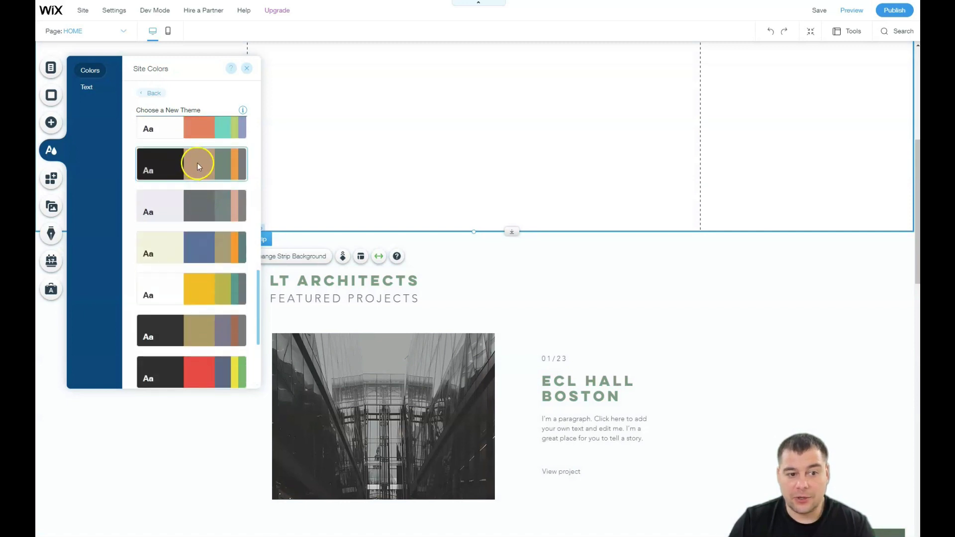
pyautogui.click(190, 165)
pyautogui.scroll(1, 181, 165)
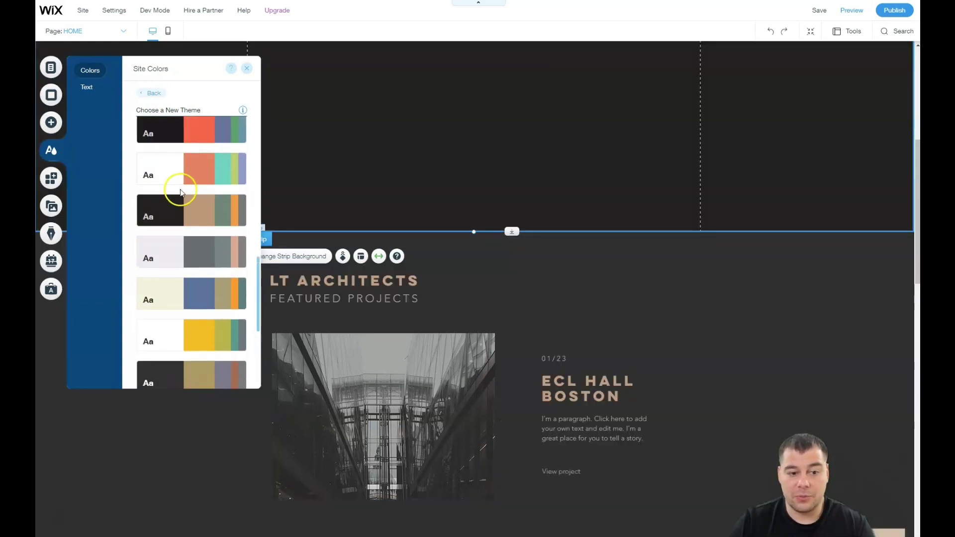
pyautogui.click(182, 210)
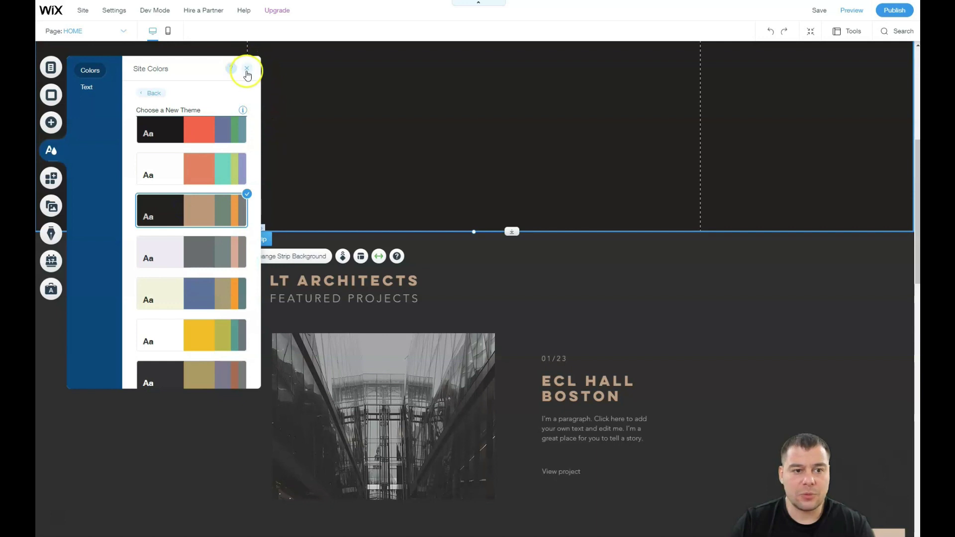
pyautogui.click(247, 68)
# Drag the HUGE TITLE preset from Add Text's Titles into the middle of the dark strip
pyautogui.scroll(6, 441, 220)
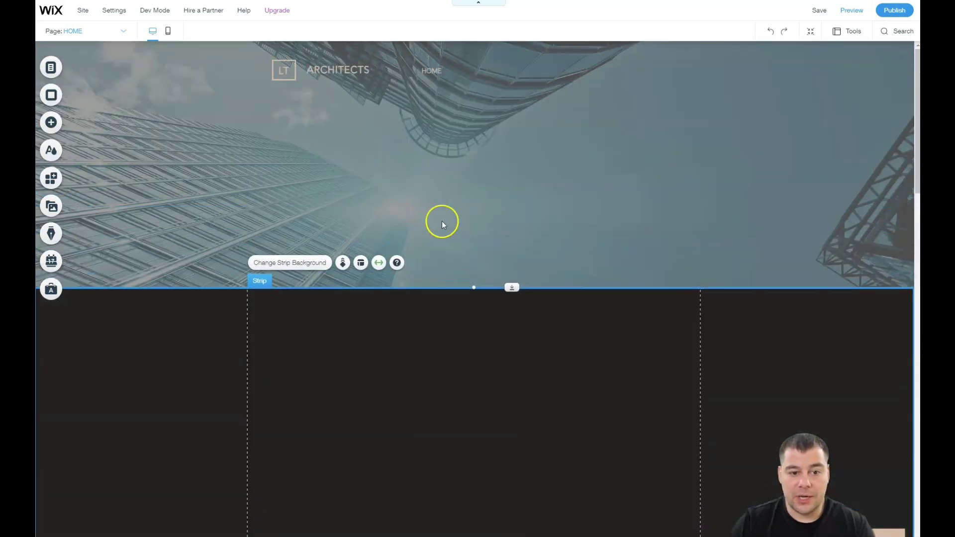
pyautogui.scroll(-3, 390, 221)
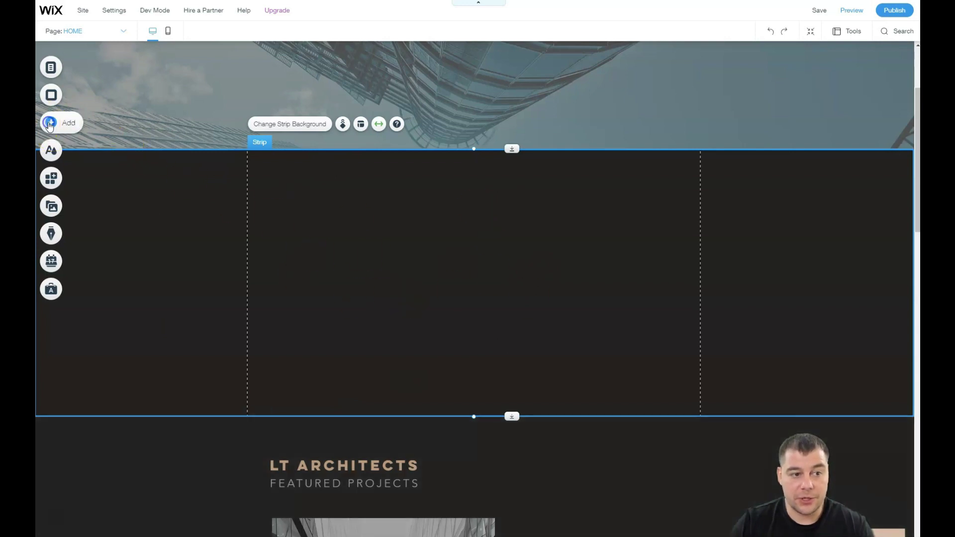
pyautogui.click(50, 124)
pyautogui.click(85, 102)
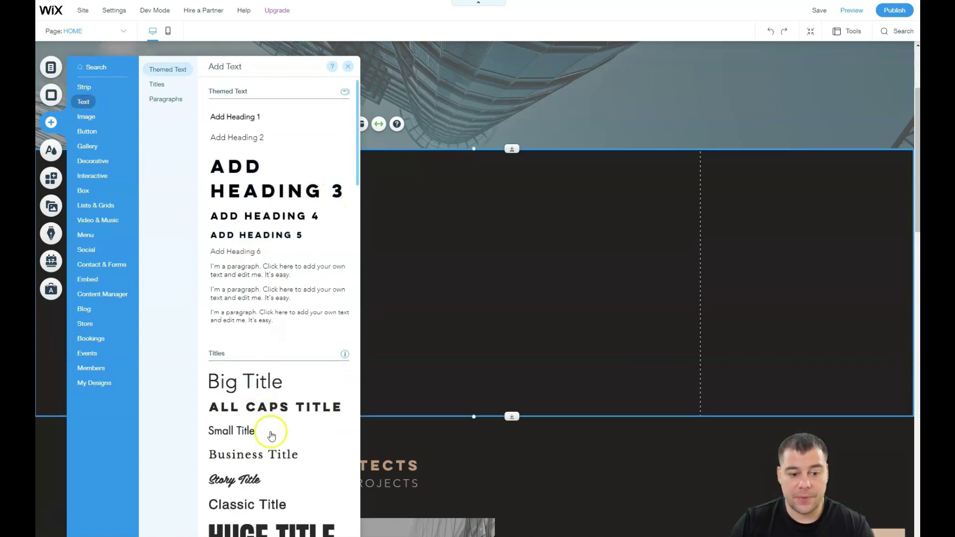
pyautogui.scroll(-2, 288, 397)
pyautogui.moveTo(254, 444); pyautogui.dragTo(462, 191)
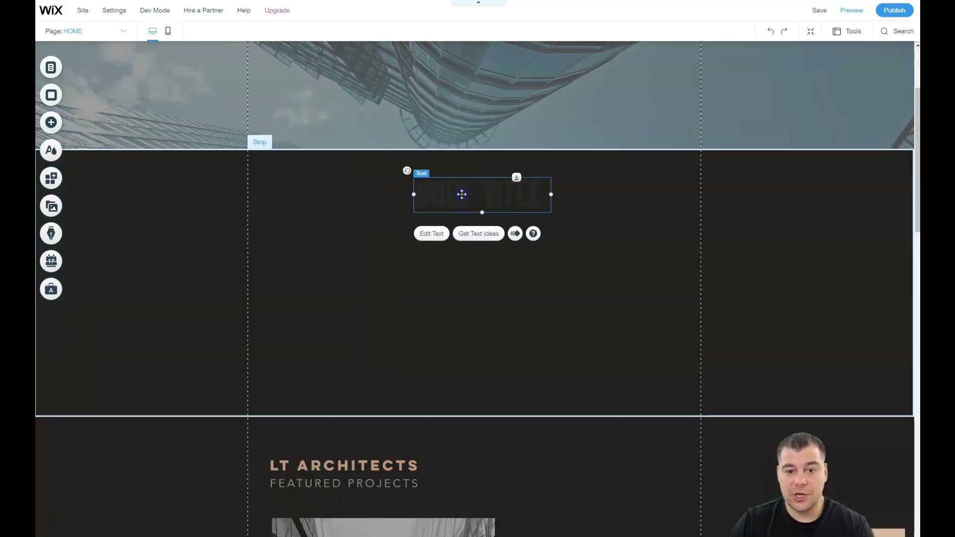
# Make the HUGE TITLE text light grey using the theme colour swatch
pyautogui.doubleClick(480, 202)
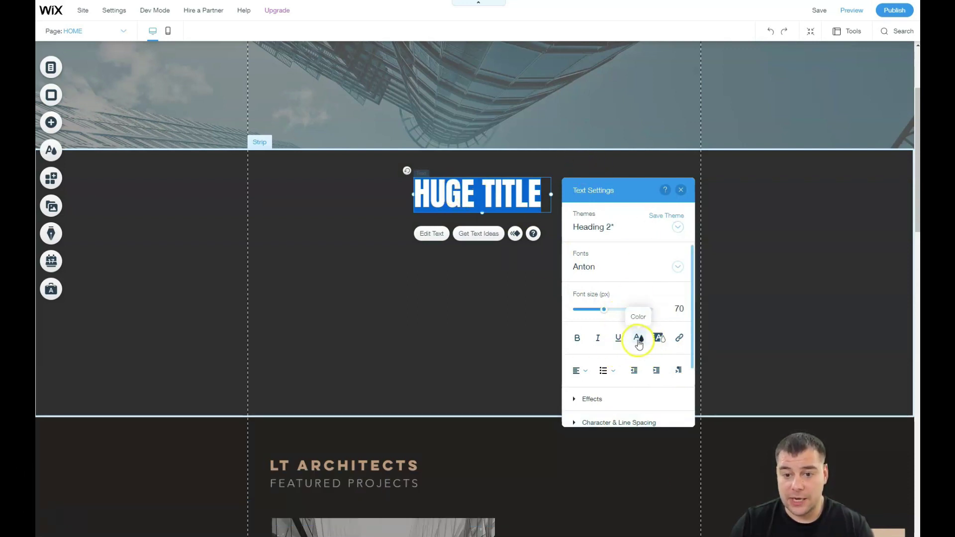
pyautogui.click(639, 342)
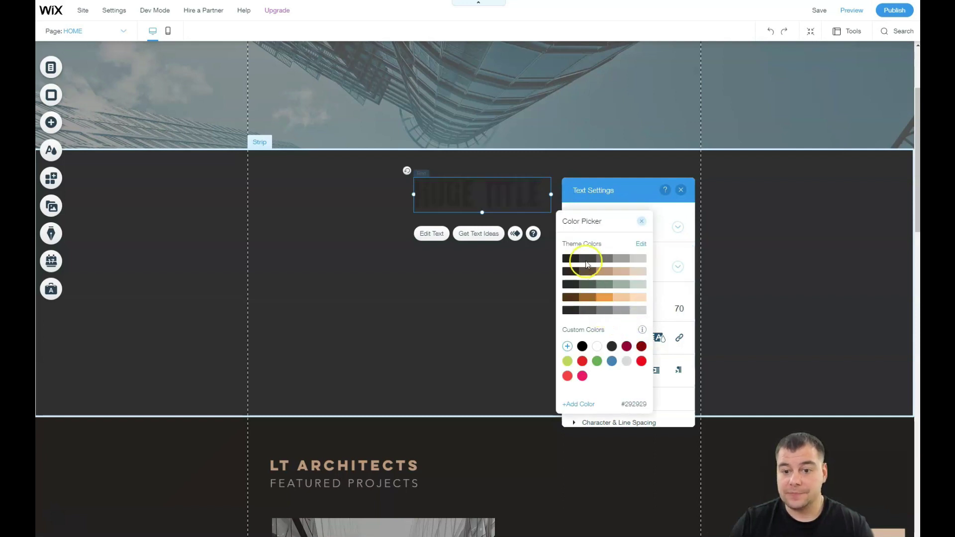
pyautogui.click(637, 260)
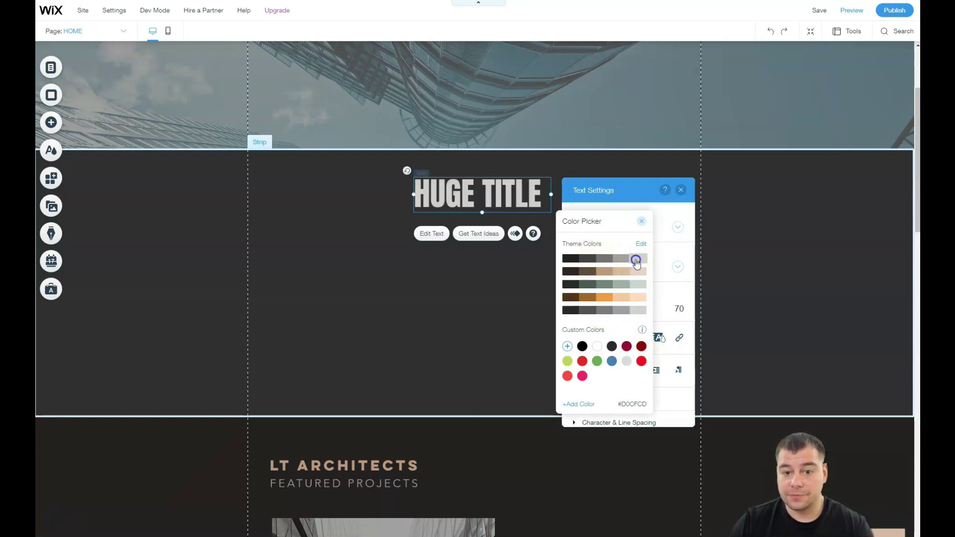
pyautogui.click(642, 221)
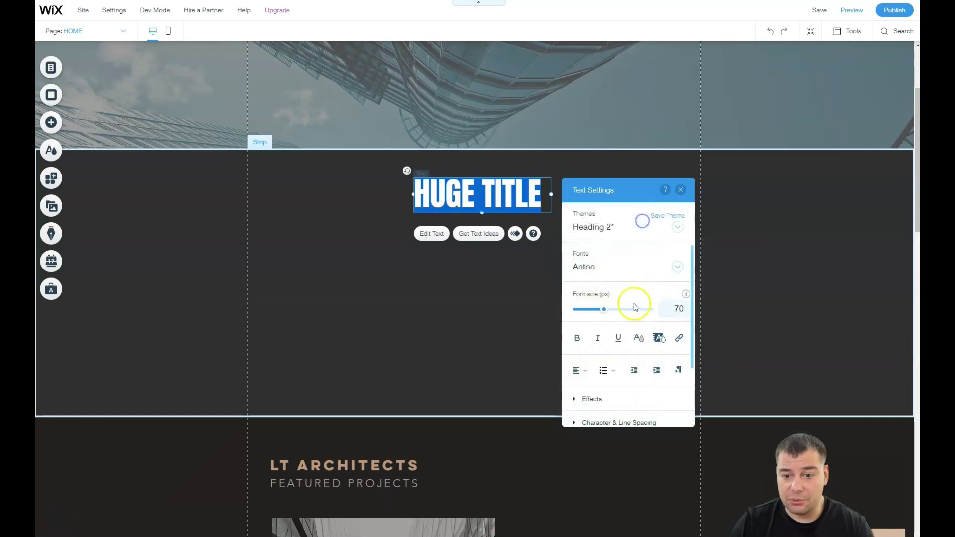
# Widen and heighten the title's text box
pyautogui.click(607, 311)
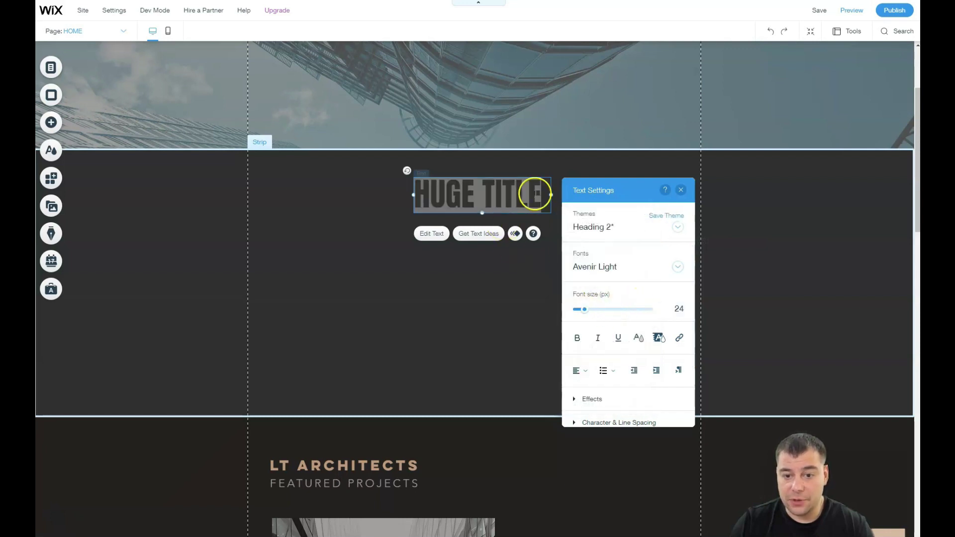
pyautogui.moveTo(552, 195); pyautogui.dragTo(563, 195)
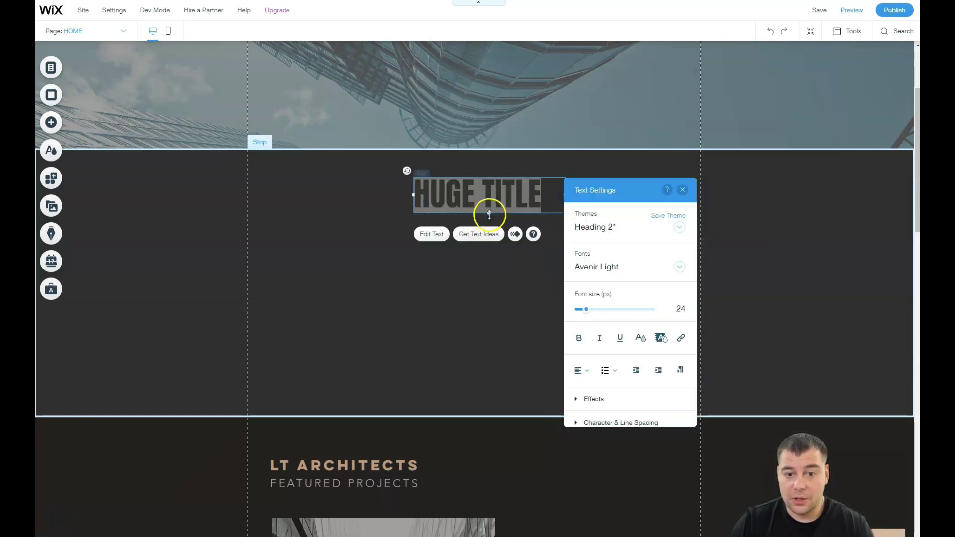
pyautogui.moveTo(489, 213); pyautogui.dragTo(489, 286)
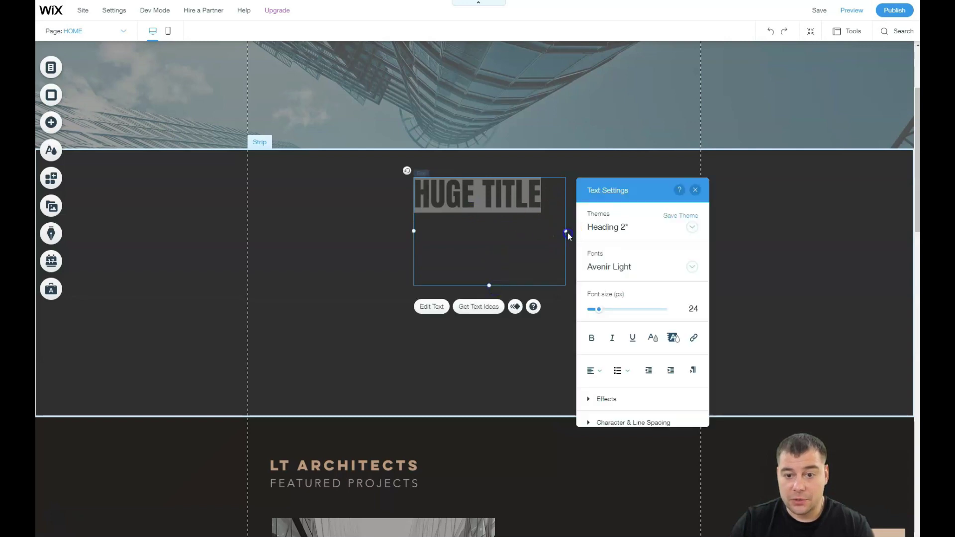
pyautogui.click(569, 236)
pyautogui.click(565, 231)
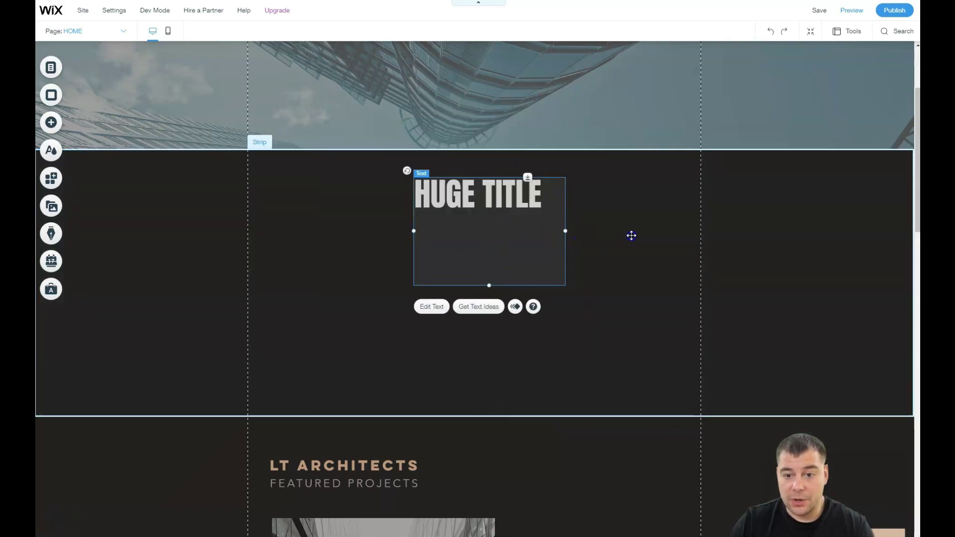
# Reduce the font size of the word TITLE so it is smaller than HUGE
pyautogui.doubleClick(512, 194)
pyautogui.moveTo(761, 310); pyautogui.dragTo(748, 311)
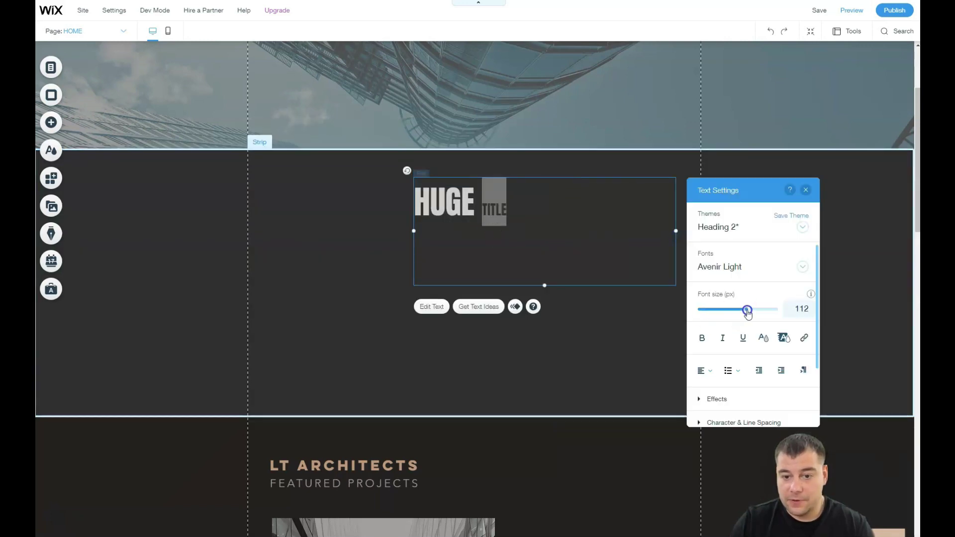
pyautogui.tripleClick(518, 222)
pyautogui.click(520, 221)
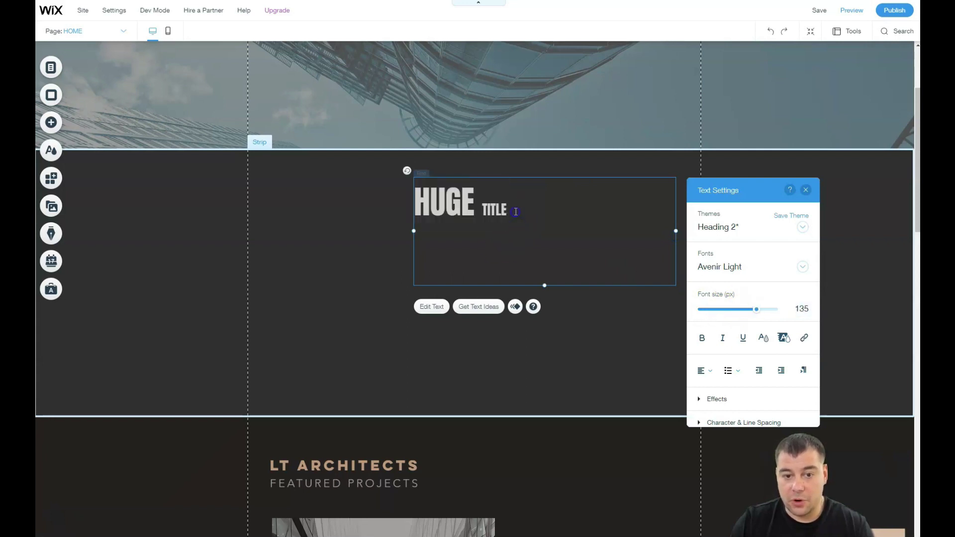
pyautogui.doubleClick(506, 209)
pyautogui.moveTo(709, 309); pyautogui.dragTo(744, 309)
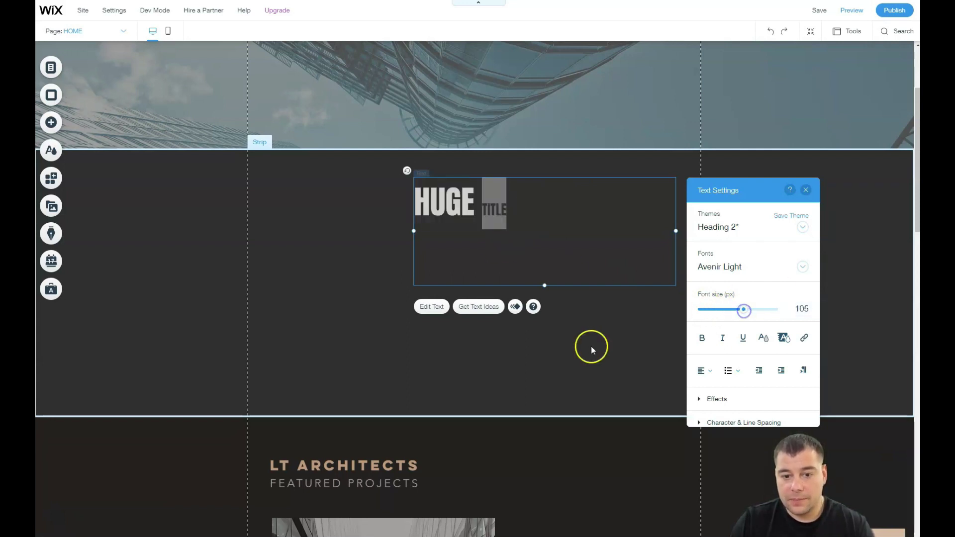
pyautogui.click(806, 190)
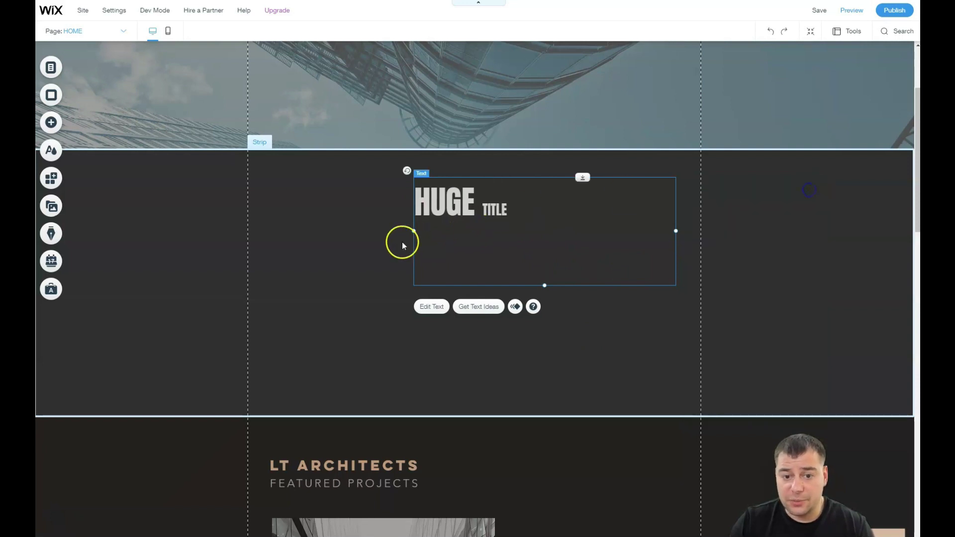
# Trim the HUGE TITLE box to 300 × 112 and move it left, aligned with LT Architects
pyautogui.click(350, 242)
pyautogui.click(532, 216)
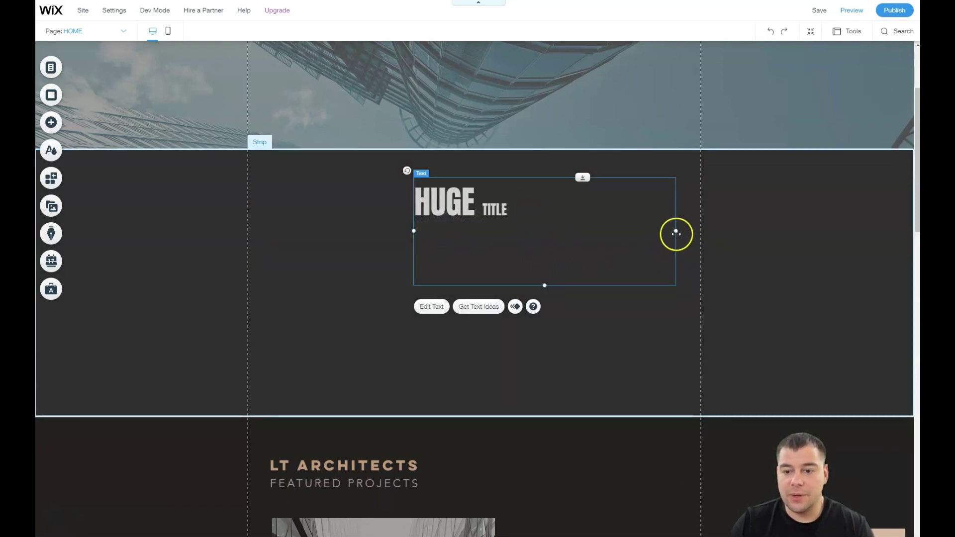
pyautogui.moveTo(677, 233); pyautogui.dragTo(553, 231)
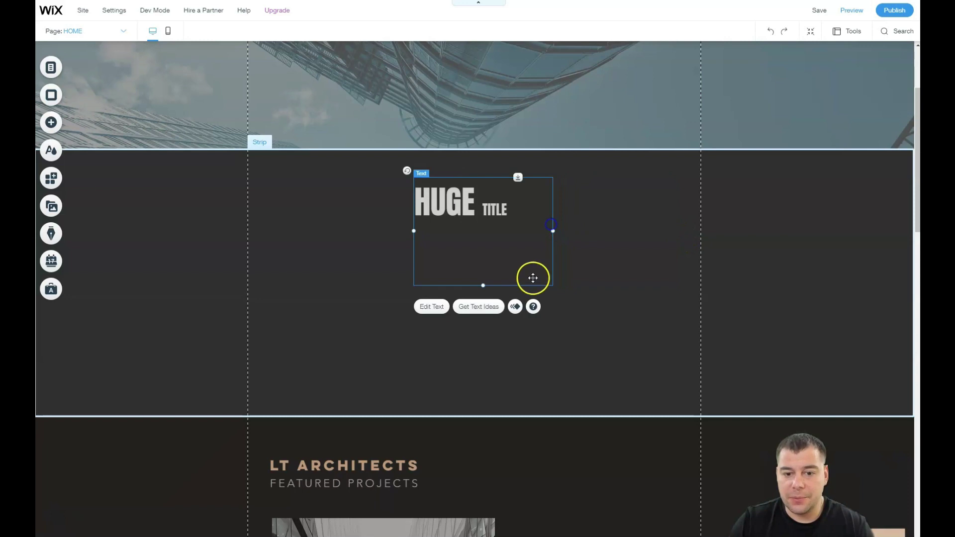
pyautogui.moveTo(483, 285); pyautogui.dragTo(481, 229)
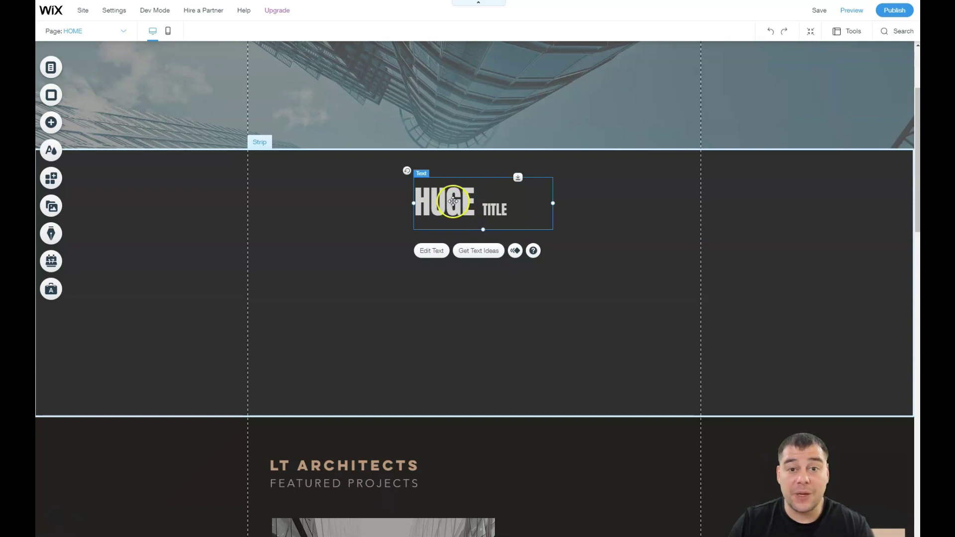
pyautogui.moveTo(453, 201)
pyautogui.mouseDown()
pyautogui.moveTo(285, 184)
pyautogui.moveTo(324, 188)
pyautogui.mouseUp()
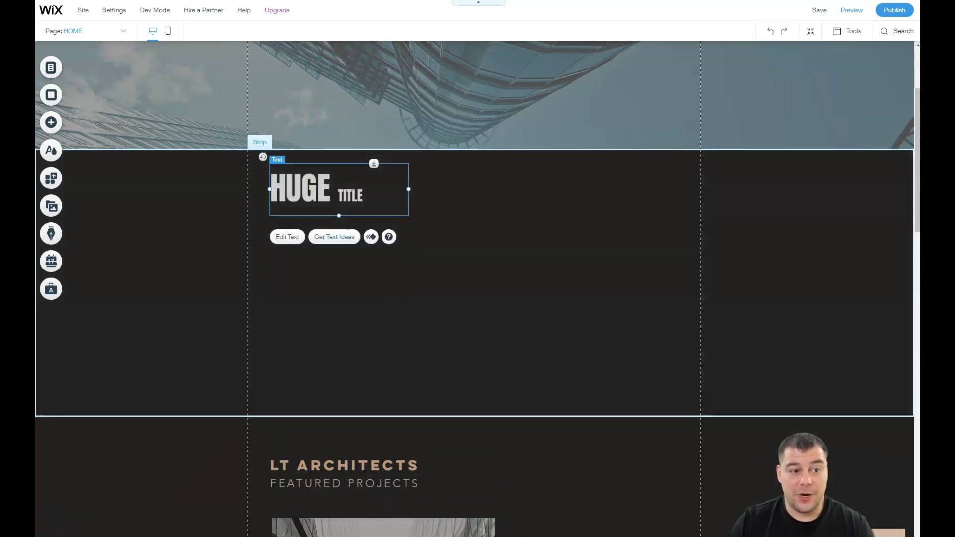
# Drop a YouTube video player showing Plane Overhead onto the dark strip
pyautogui.click(51, 123)
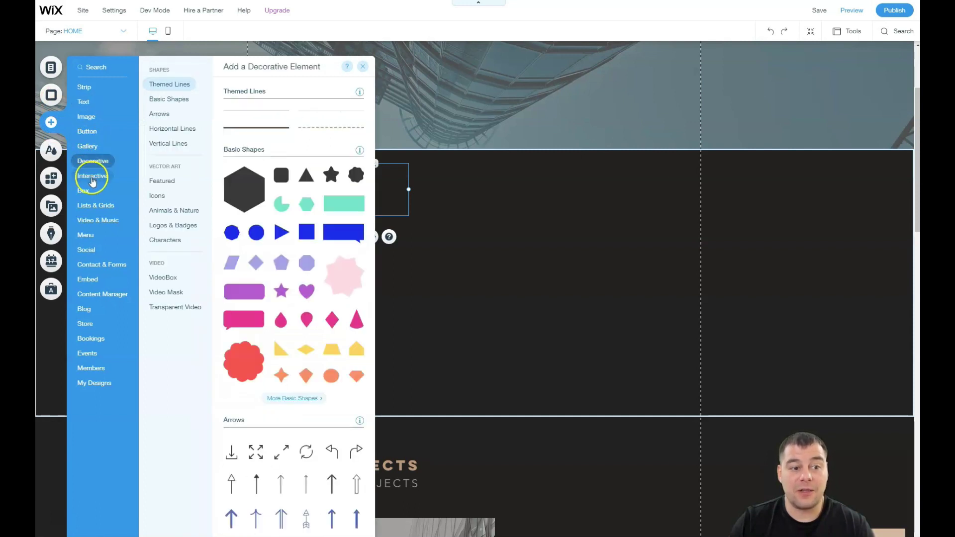
pyautogui.moveTo(90, 224)
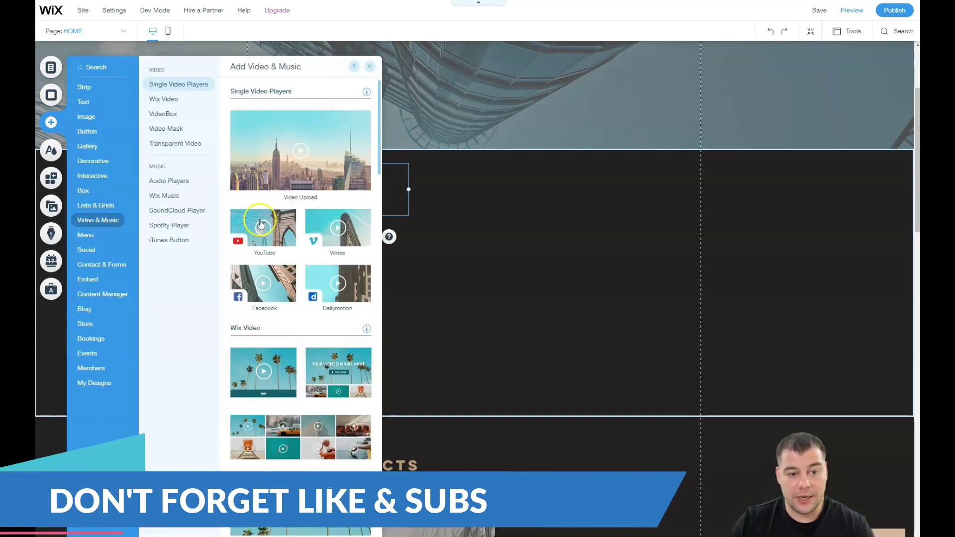
pyautogui.moveTo(371, 245); pyautogui.dragTo(540, 245)
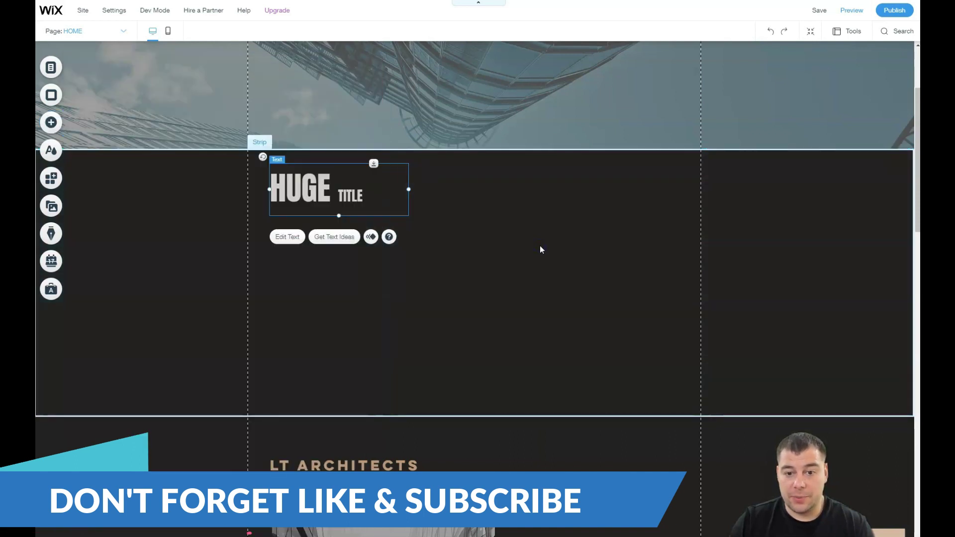
# Enlarge the video player and position it to the right of HUGE TITLE
pyautogui.click(527, 250)
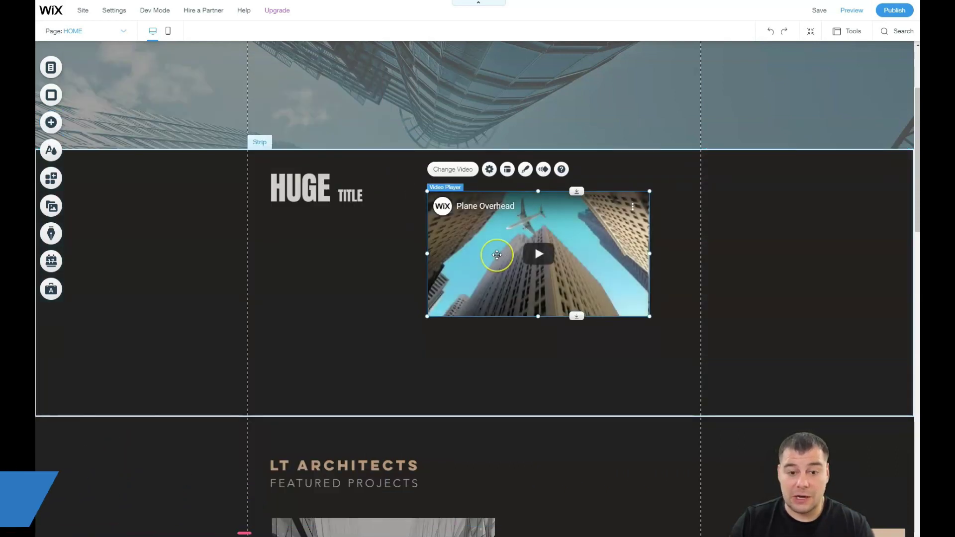
pyautogui.moveTo(427, 317); pyautogui.dragTo(391, 351)
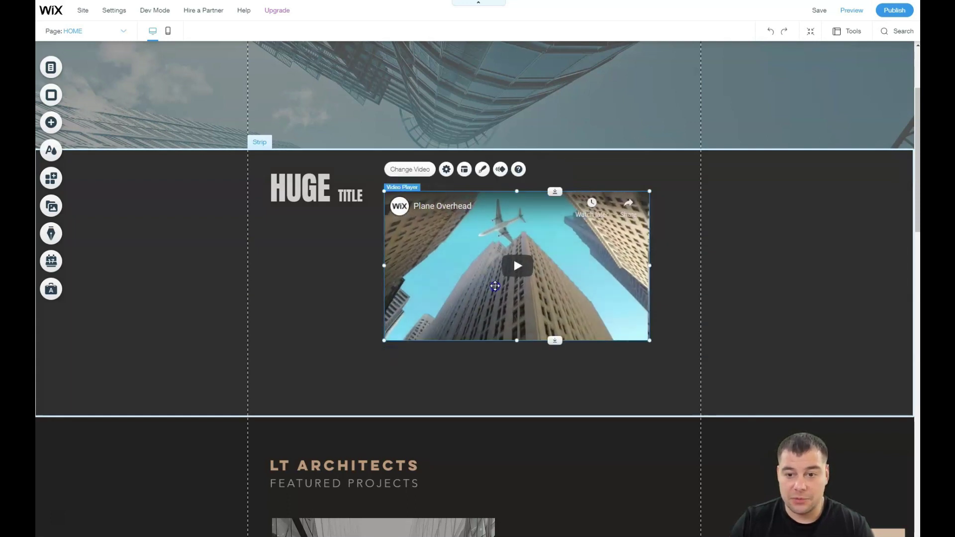
pyautogui.moveTo(489, 289); pyautogui.dragTo(506, 281)
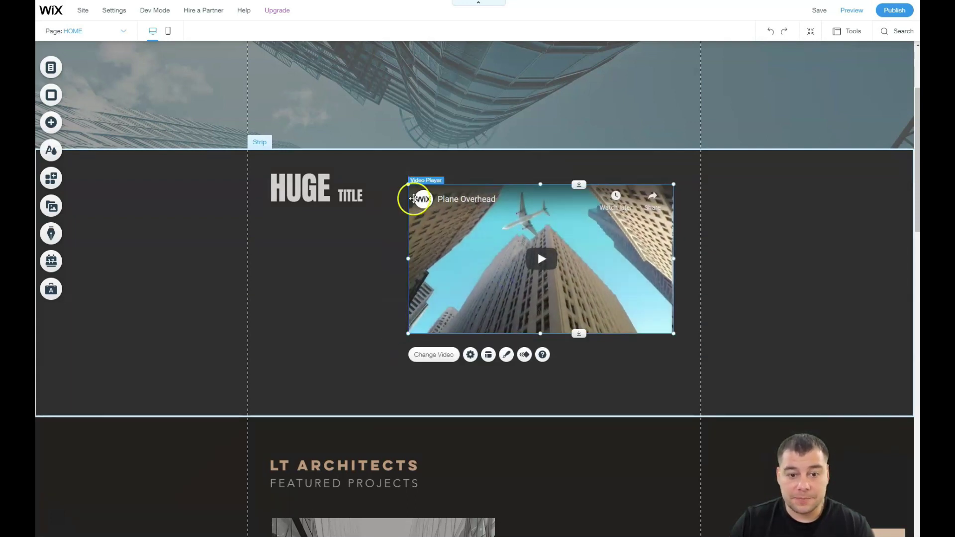
pyautogui.click(508, 211)
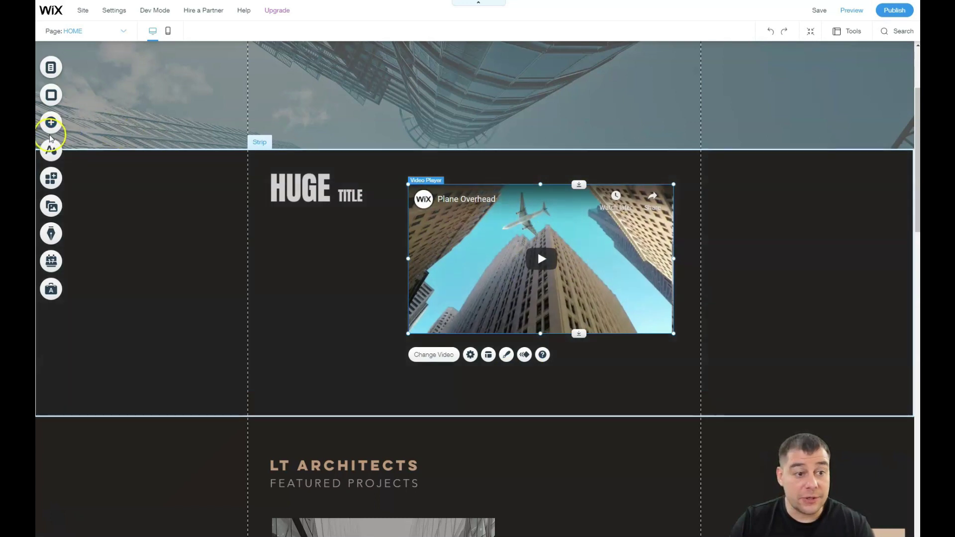
# Place a themed button under the video and stretch it wide across the strip
pyautogui.click(51, 122)
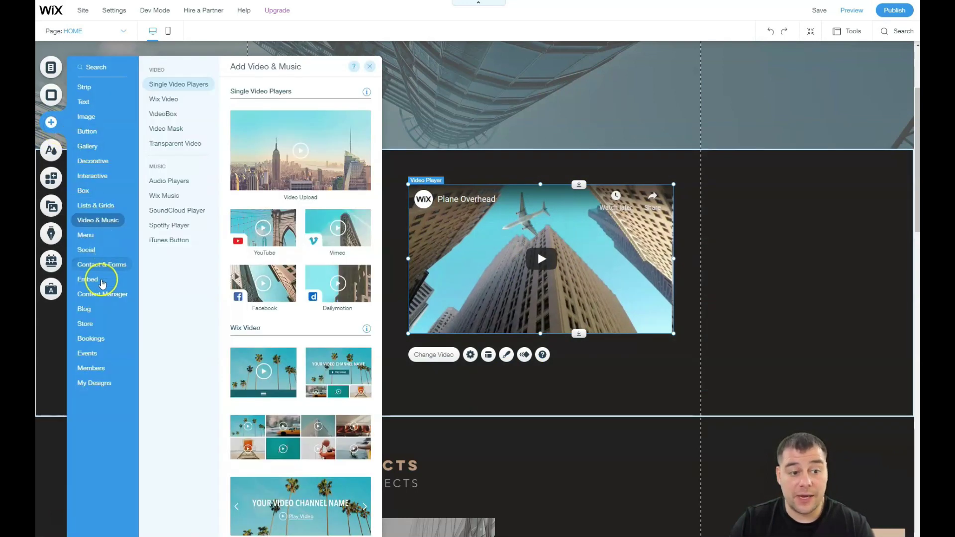
pyautogui.click(91, 339)
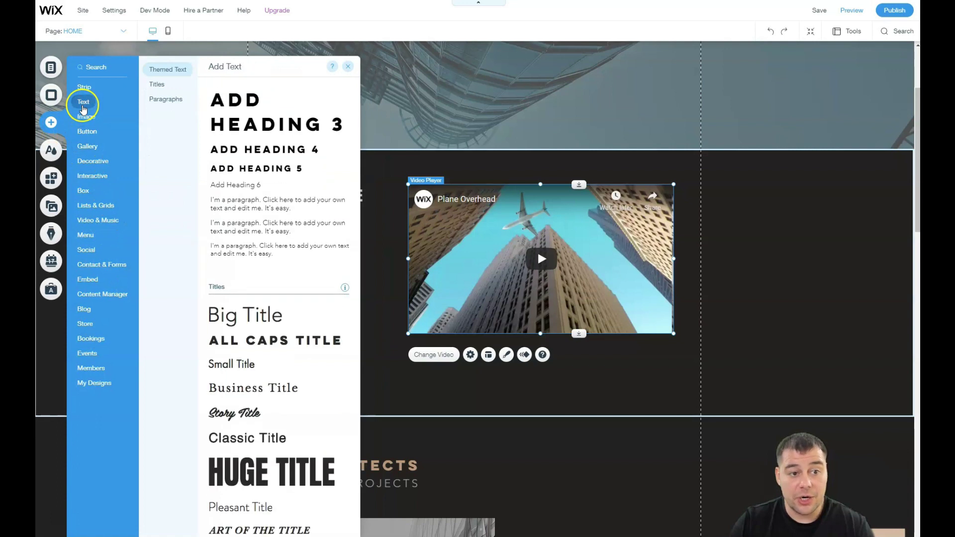
pyautogui.moveTo(82, 120)
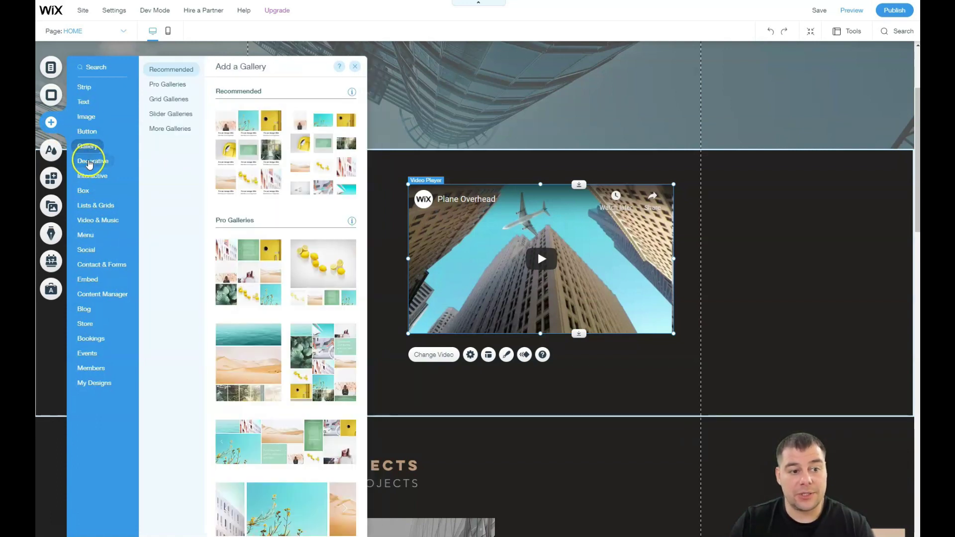
pyautogui.moveTo(85, 198)
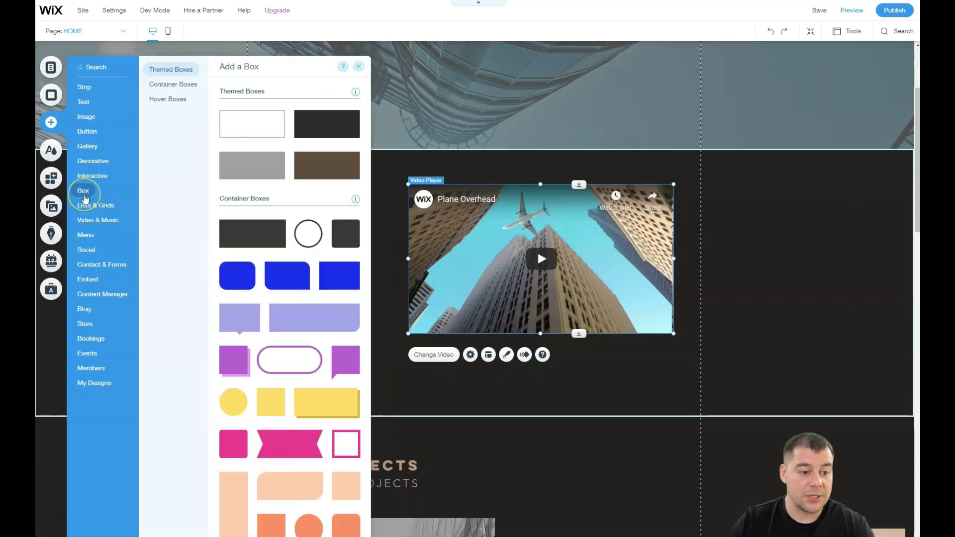
pyautogui.click(89, 133)
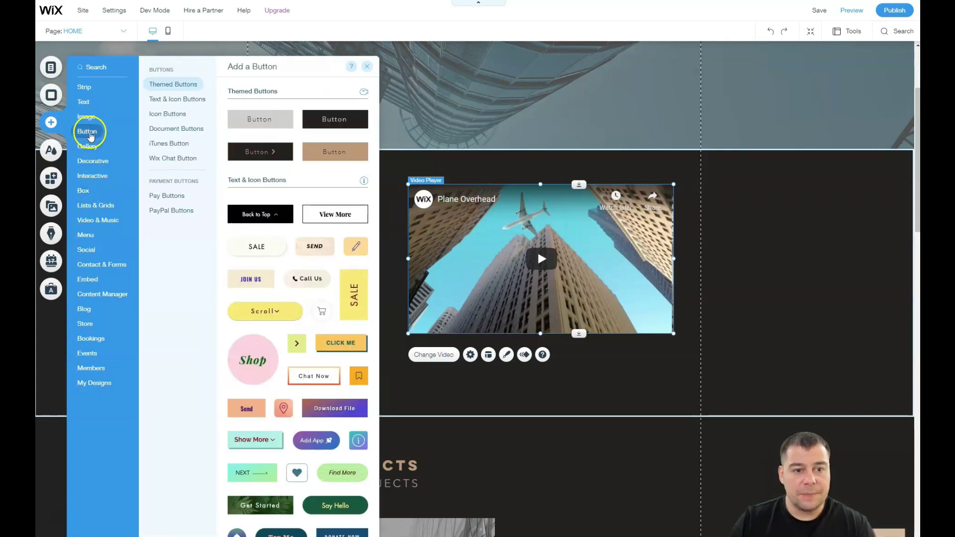
pyautogui.moveTo(259, 122); pyautogui.dragTo(296, 376)
pyautogui.click(457, 373)
pyautogui.moveTo(509, 375); pyautogui.dragTo(673, 379)
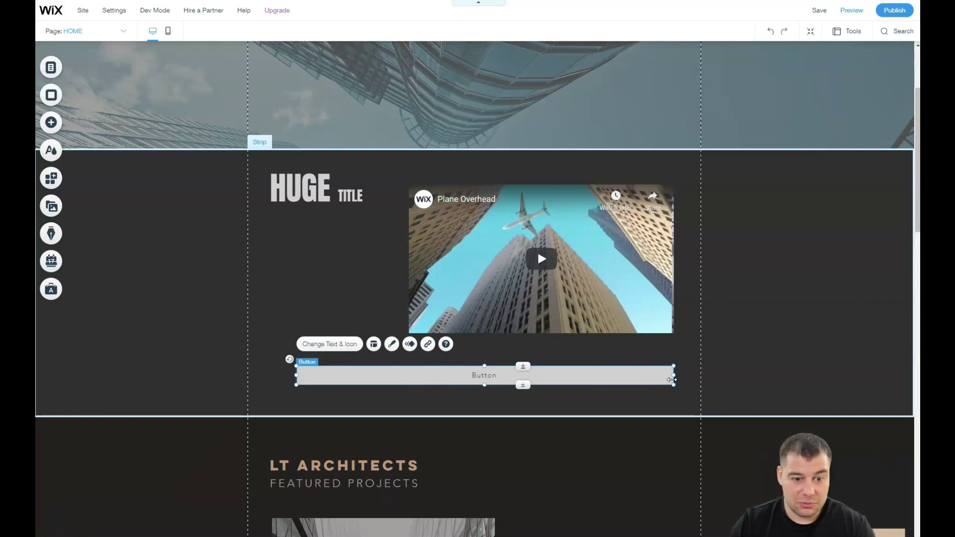
pyautogui.click(360, 280)
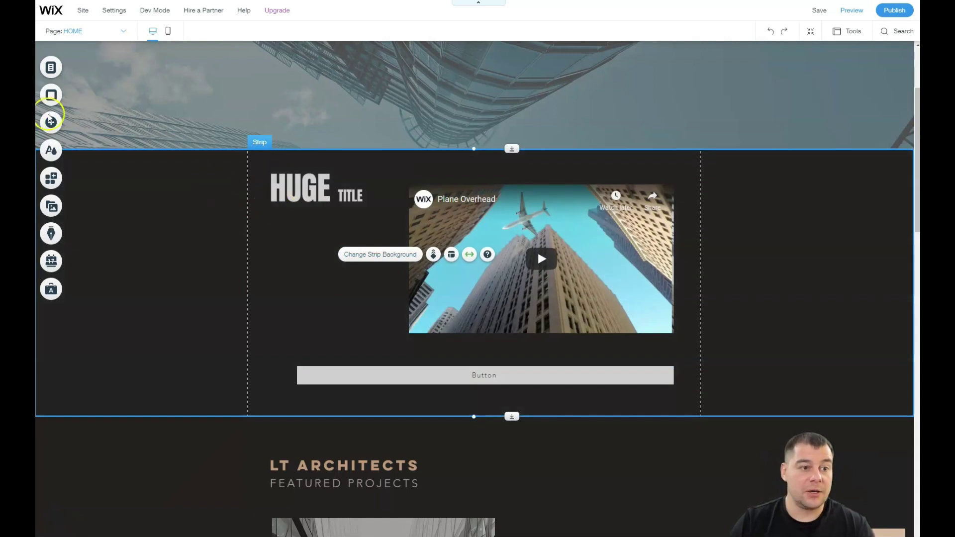
pyautogui.click(52, 124)
pyautogui.click(85, 119)
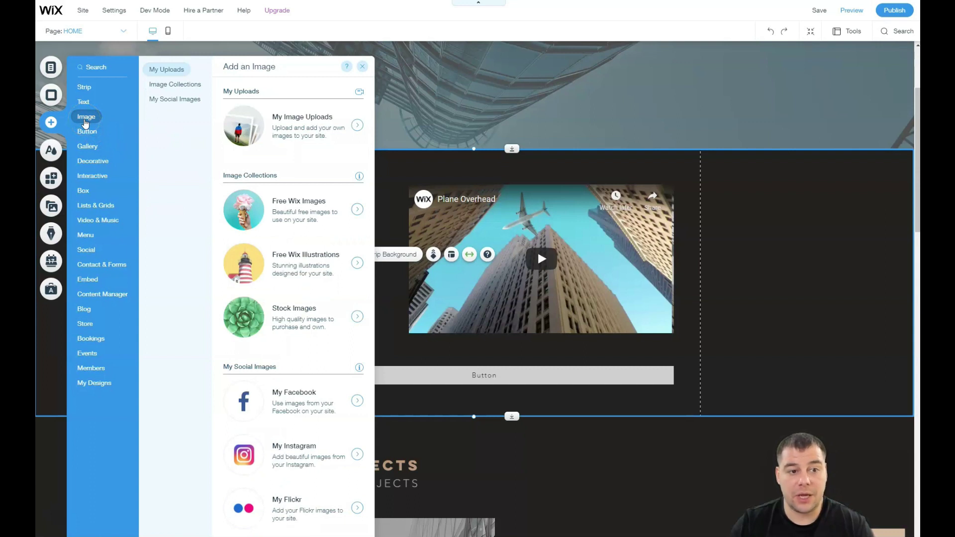
pyautogui.click(165, 86)
pyautogui.click(171, 101)
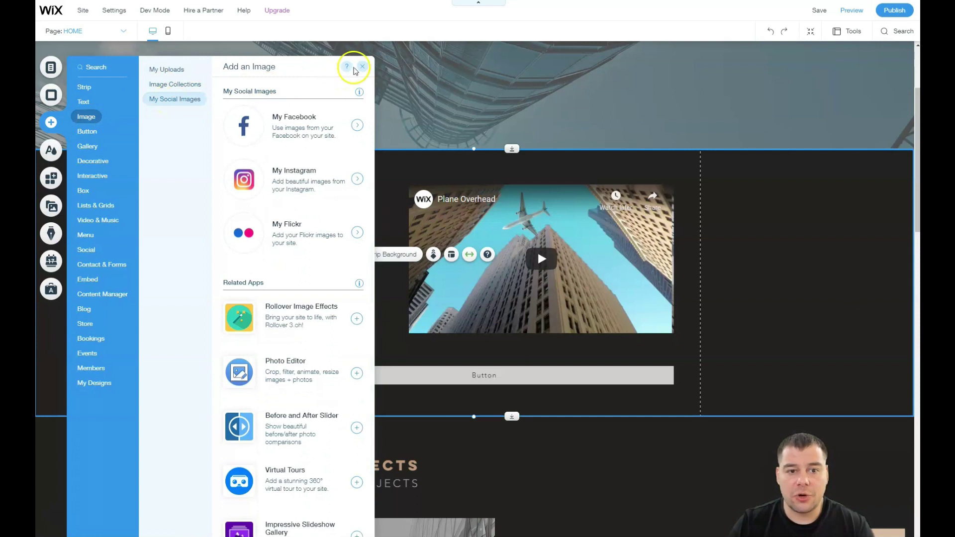
pyautogui.click(362, 68)
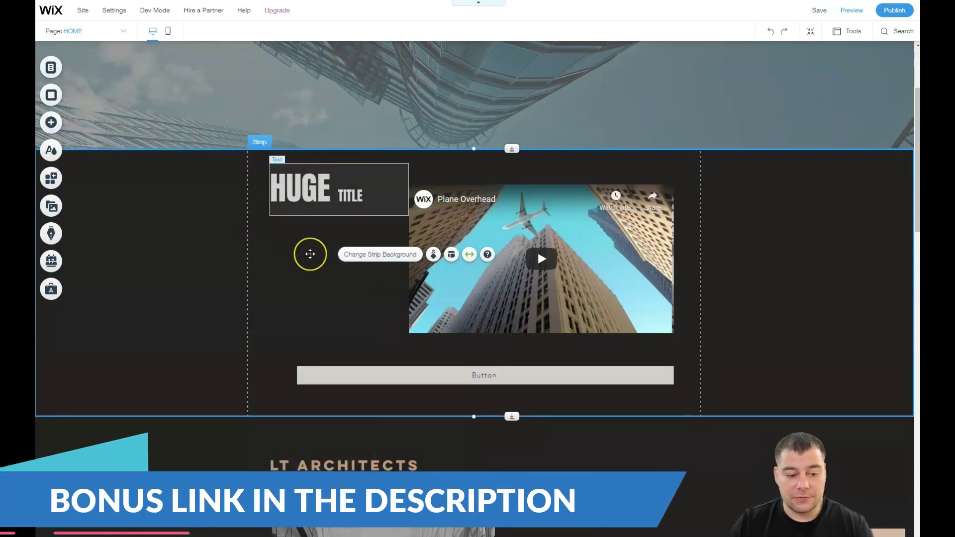
# Drag the Recent News numbers 01, 02 and 03 into place over their columns
pyautogui.scroll(-7, 310, 254)
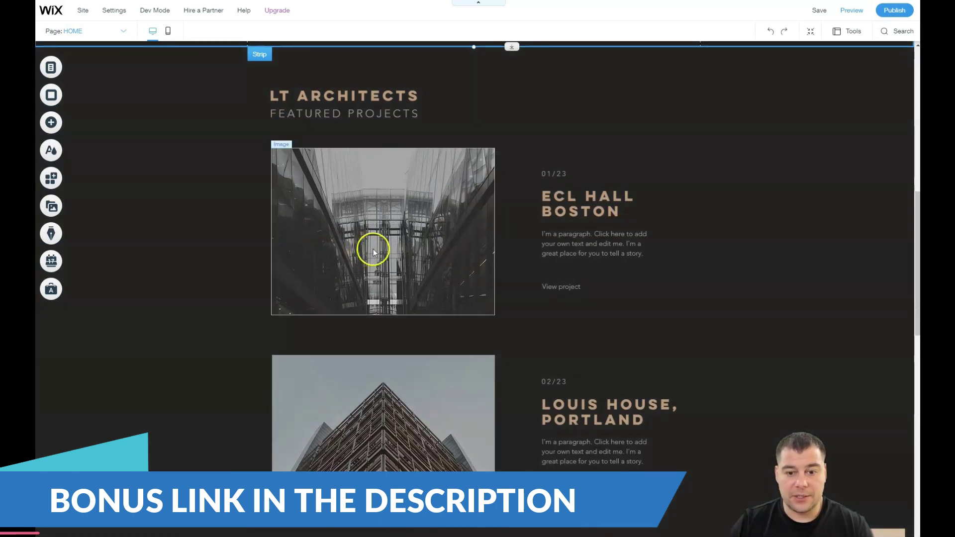
pyautogui.scroll(-2, 373, 249)
pyautogui.scroll(-1, 379, 250)
pyautogui.scroll(-6, 386, 245)
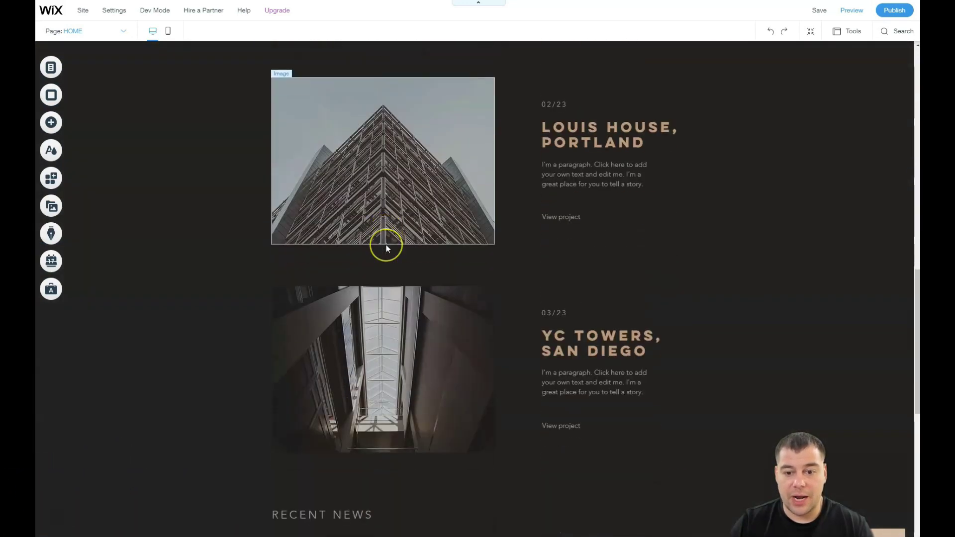
pyautogui.scroll(-5, 386, 245)
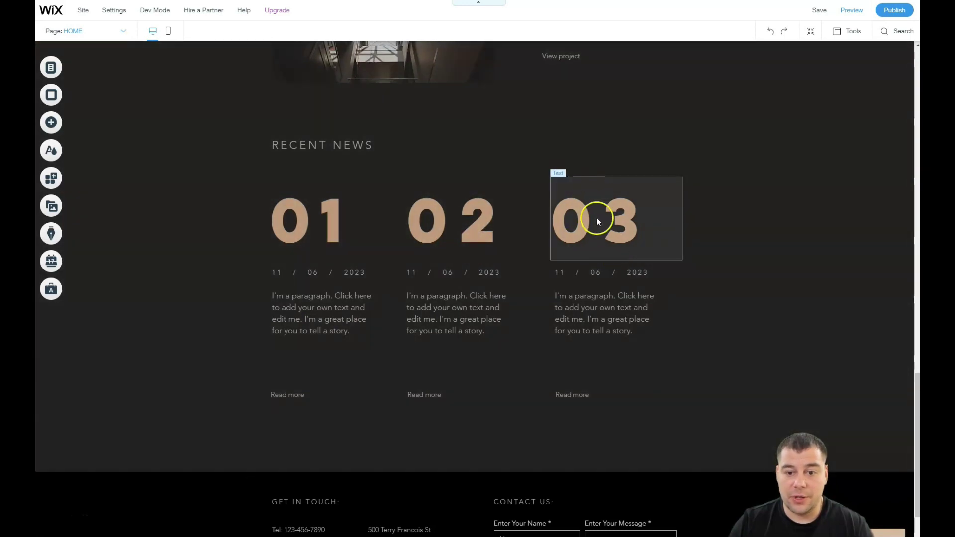
pyautogui.moveTo(599, 220); pyautogui.dragTo(579, 140)
pyautogui.moveTo(476, 211); pyautogui.dragTo(522, 236)
pyautogui.moveTo(312, 213); pyautogui.dragTo(334, 224)
pyautogui.moveTo(498, 244); pyautogui.dragTo(458, 209)
pyautogui.moveTo(582, 143); pyautogui.dragTo(599, 217)
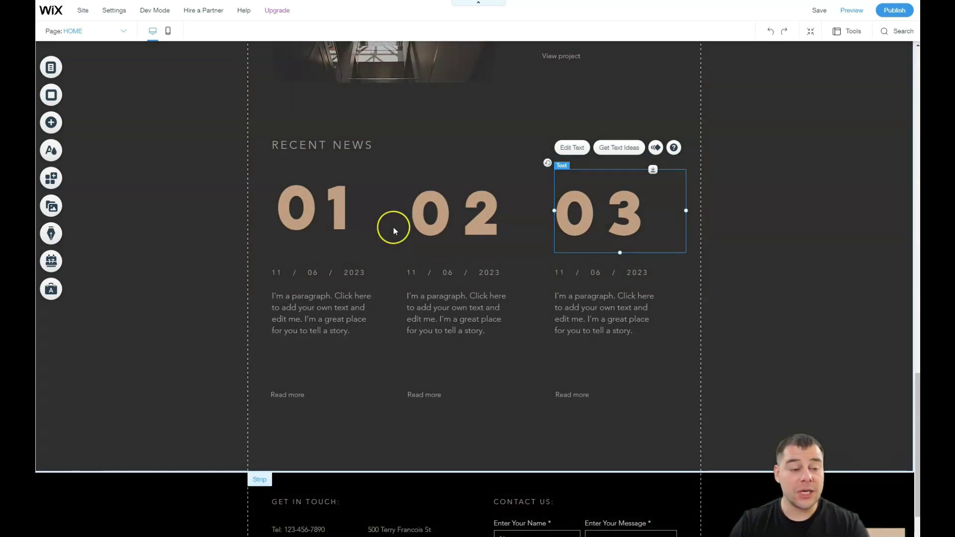
pyautogui.scroll(12, 393, 227)
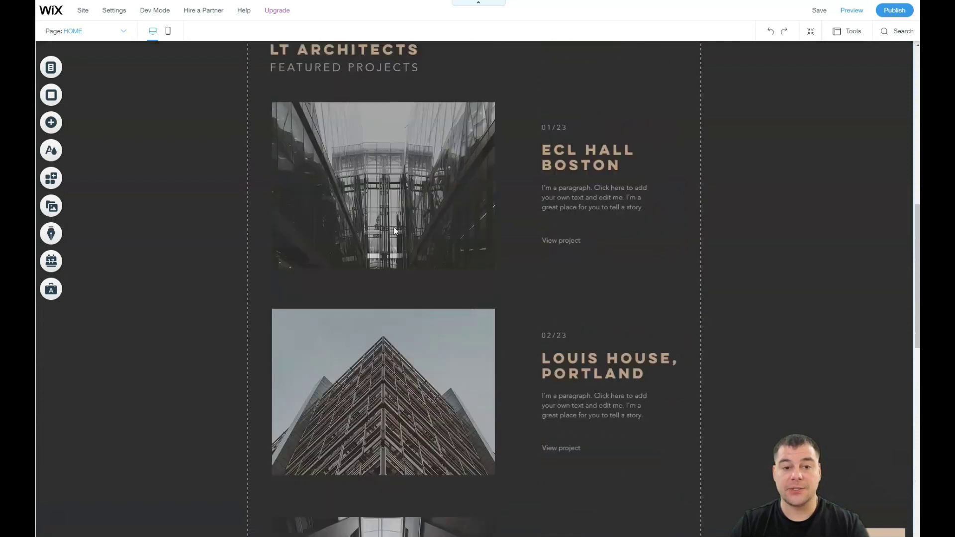
pyautogui.scroll(15, 395, 230)
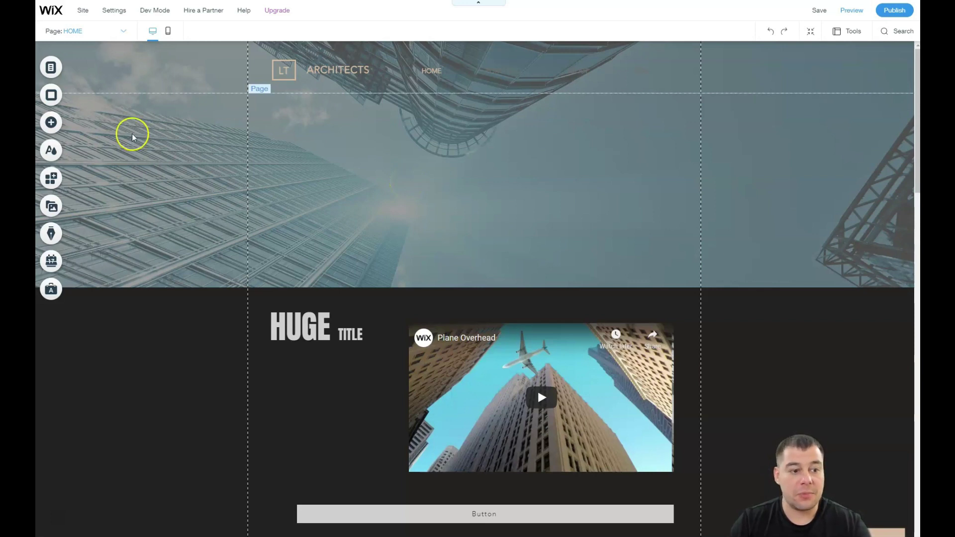
# Browse the App Market's Marketing apps, such as Feeder Ninja and Visitor Hook
pyautogui.click(53, 180)
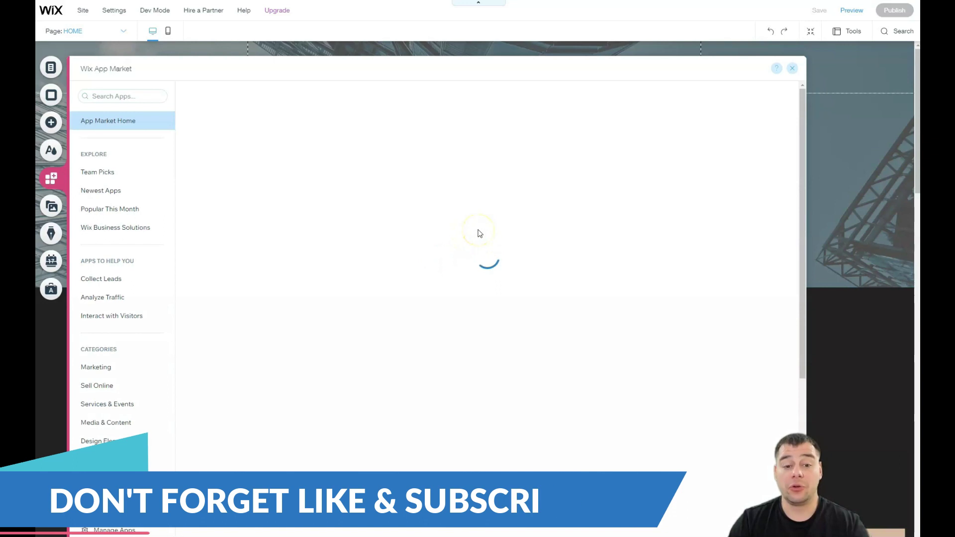
pyautogui.click(100, 371)
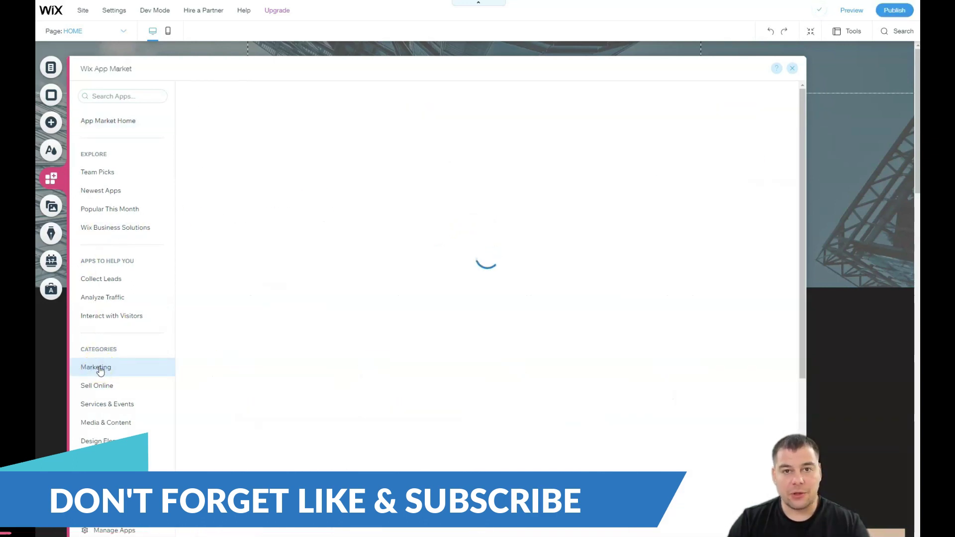
pyautogui.scroll(-1, 285, 338)
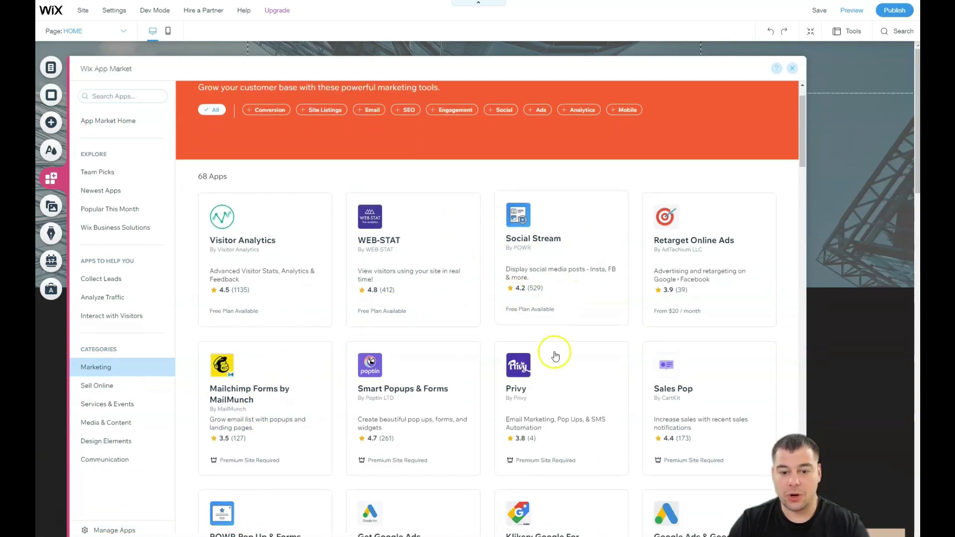
pyautogui.scroll(-6, 301, 390)
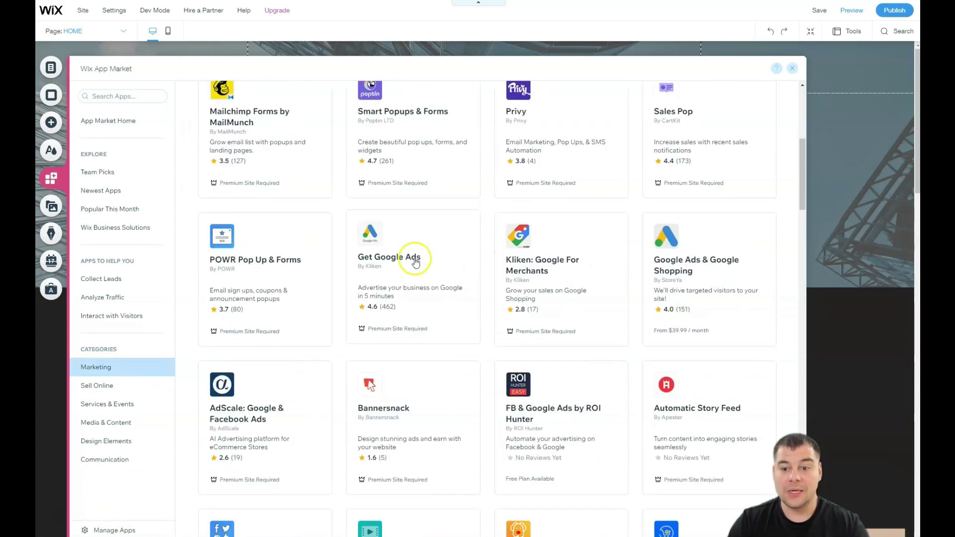
pyautogui.scroll(-7, 705, 269)
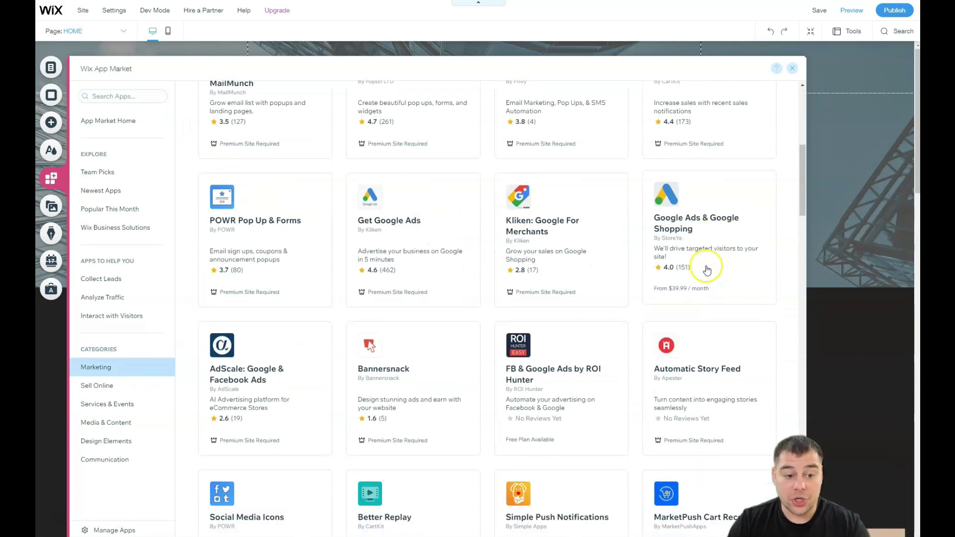
pyautogui.scroll(-15, 493, 260)
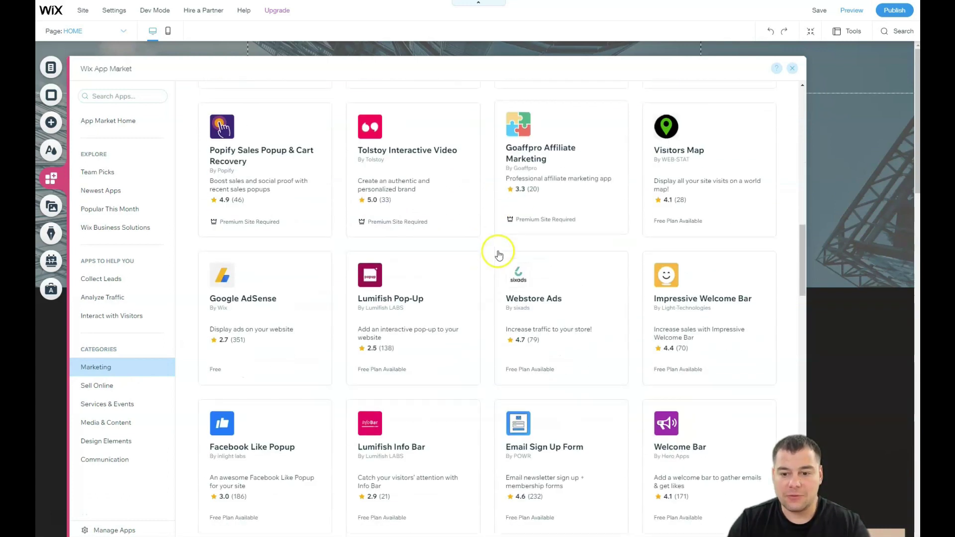
pyautogui.scroll(-3, 501, 255)
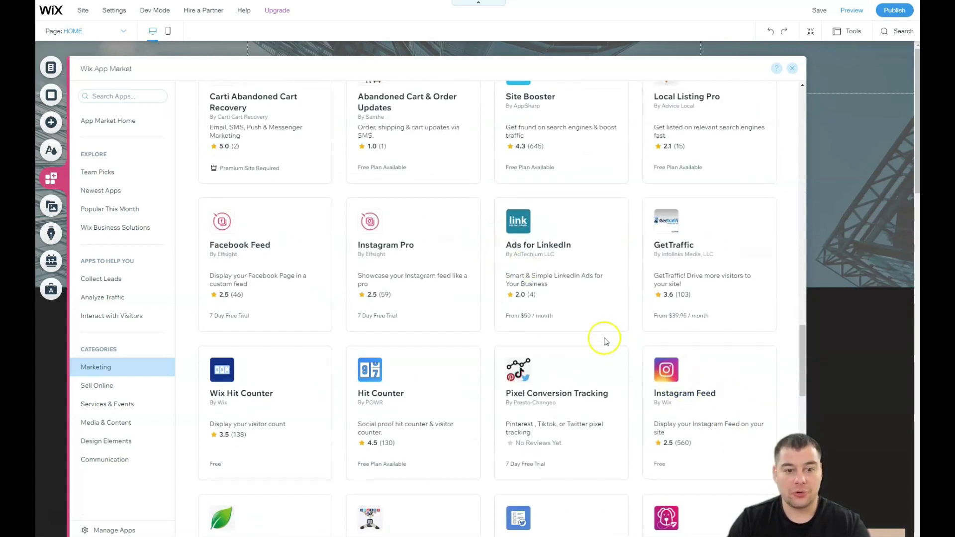
pyautogui.scroll(-4, 547, 318)
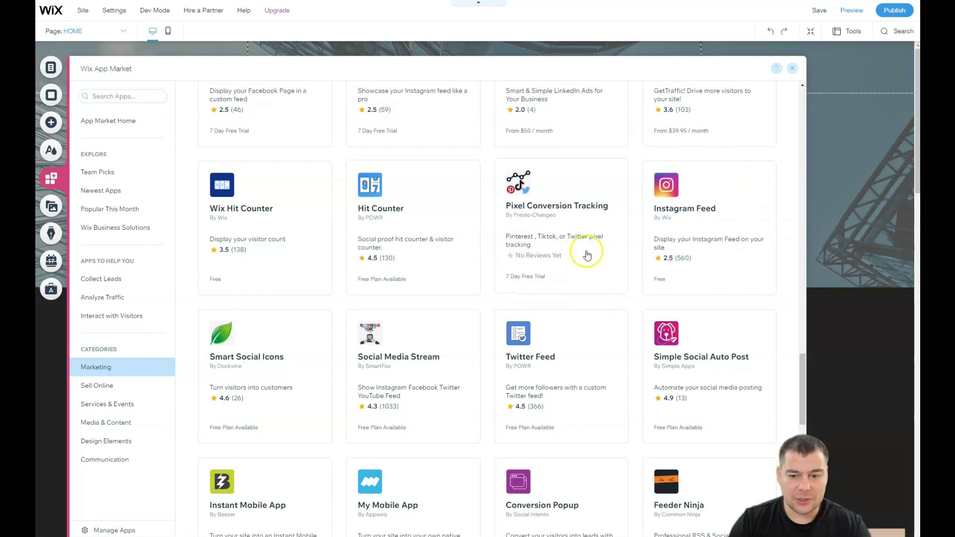
pyautogui.scroll(-7, 588, 255)
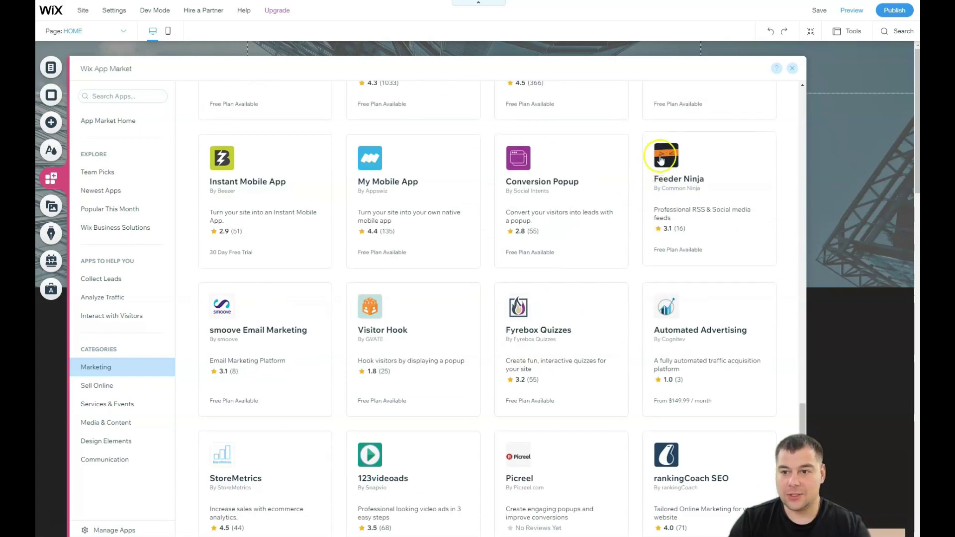
# Close the App Market and return to the LT Architects home page
pyautogui.click(792, 68)
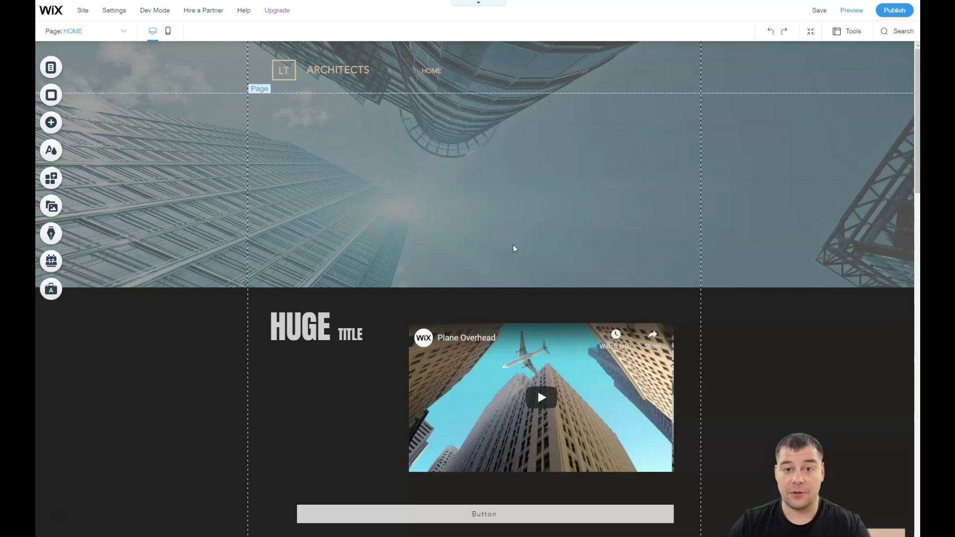
pyautogui.click(516, 234)
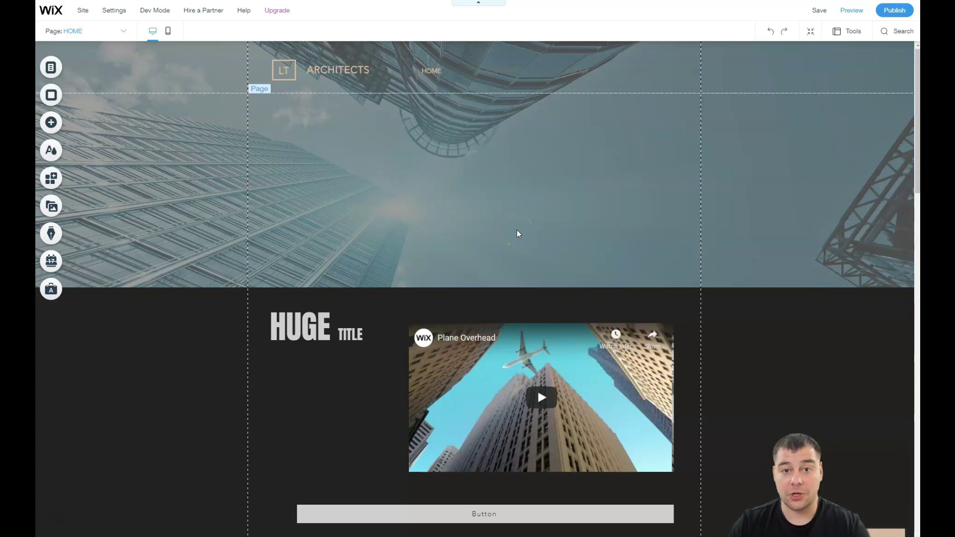